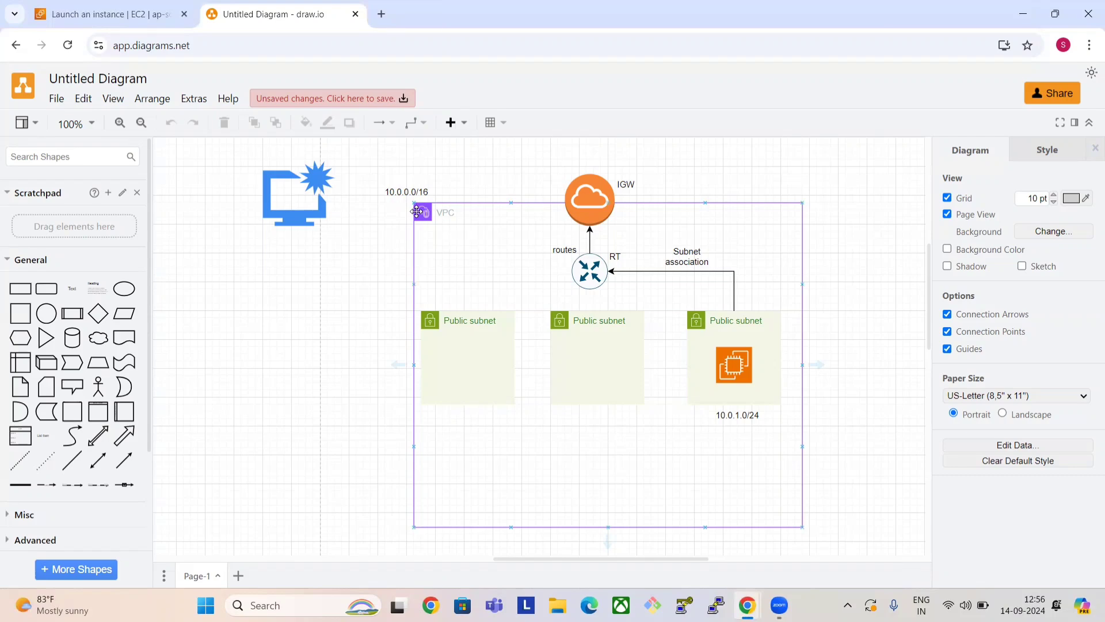
{"action": "left_click", "coordinate": [585, 180]}
{"action": "left_click", "coordinate": [625, 184]}
{"action": "left_click", "coordinate": [601, 230]}
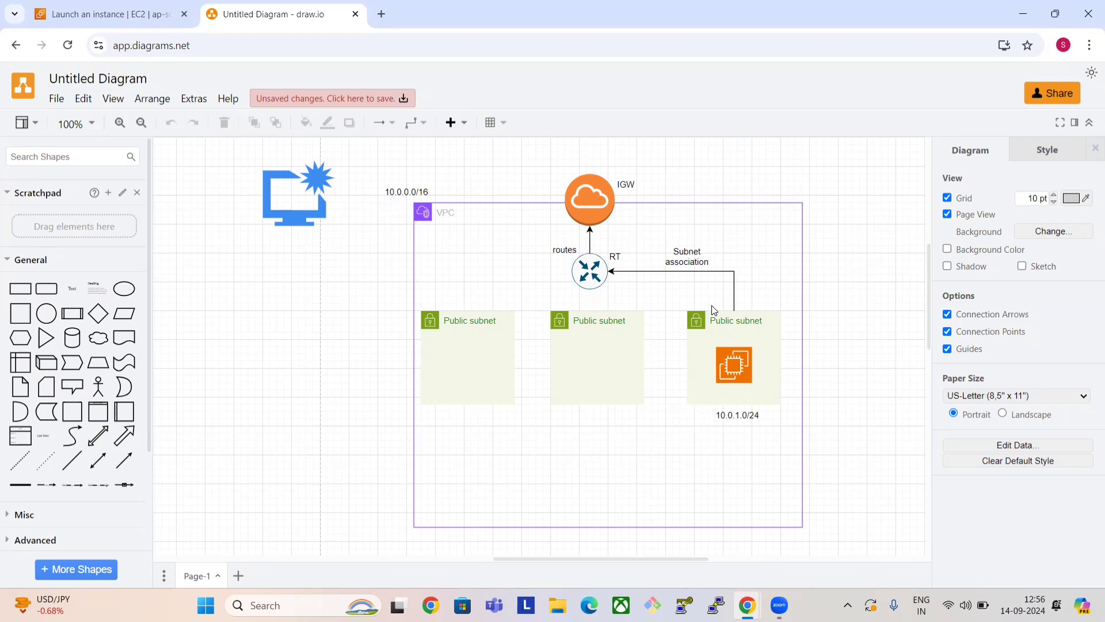
Step: Move the EC2 instance icon outside the VPC and back into the 10.0.1.0/24 public subnet
{"action": "left_click", "coordinate": [742, 366]}
{"action": "left_click", "coordinate": [735, 360]}
{"action": "left_click_drag", "start_coordinate": [735, 360], "coordinate": [253, 383]}
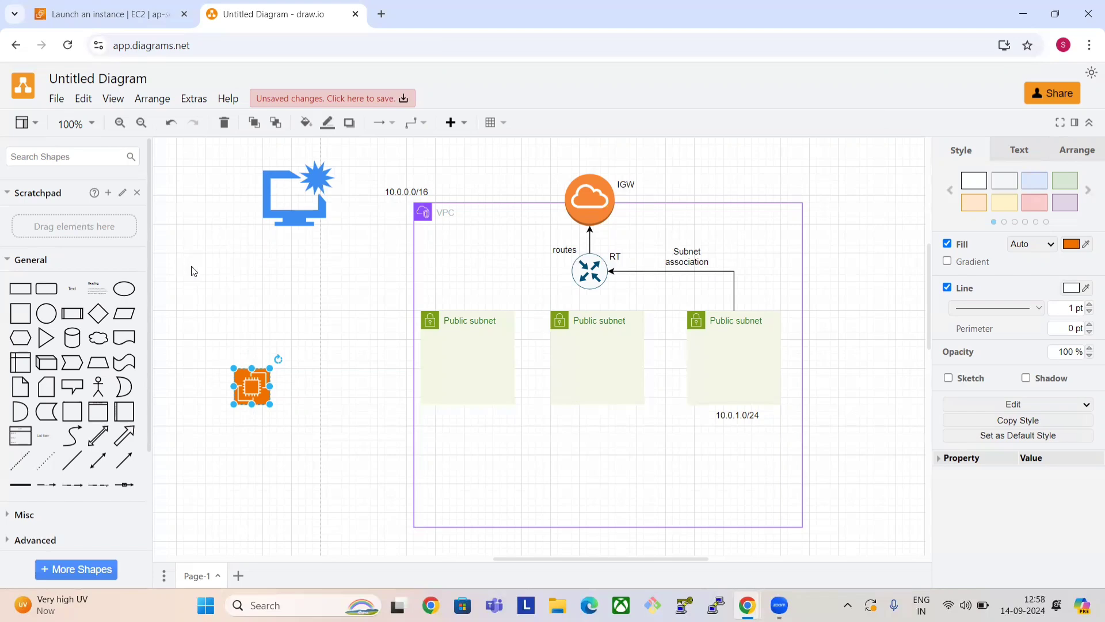
{"action": "mouse_move", "coordinate": [285, 384]}
{"action": "left_click_drag", "start_coordinate": [249, 385], "coordinate": [732, 358]}
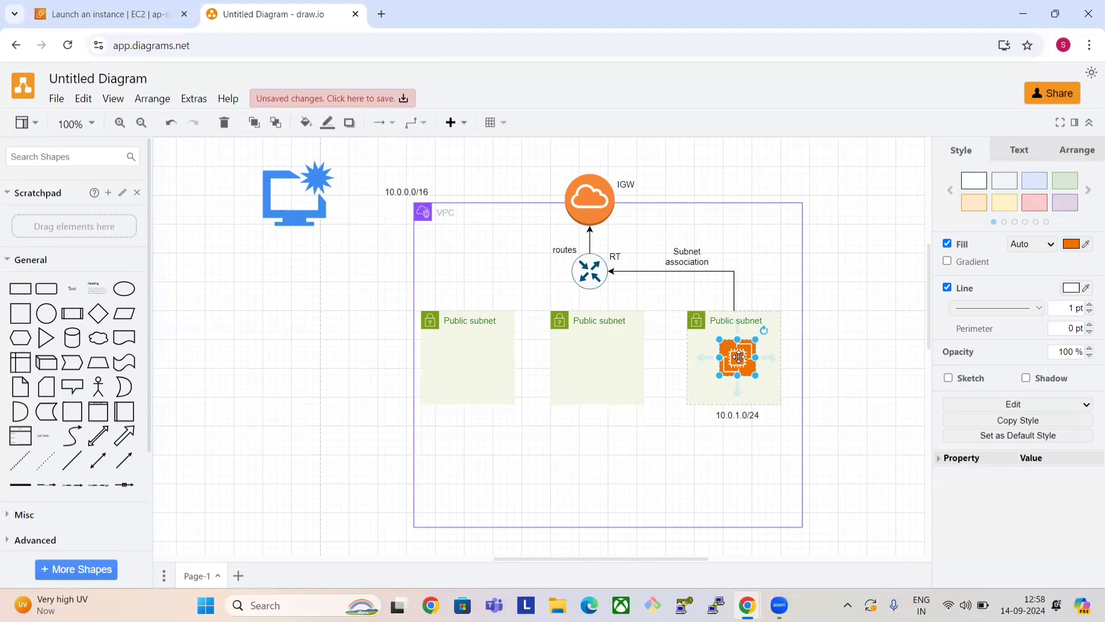
{"action": "left_click", "coordinate": [787, 236]}
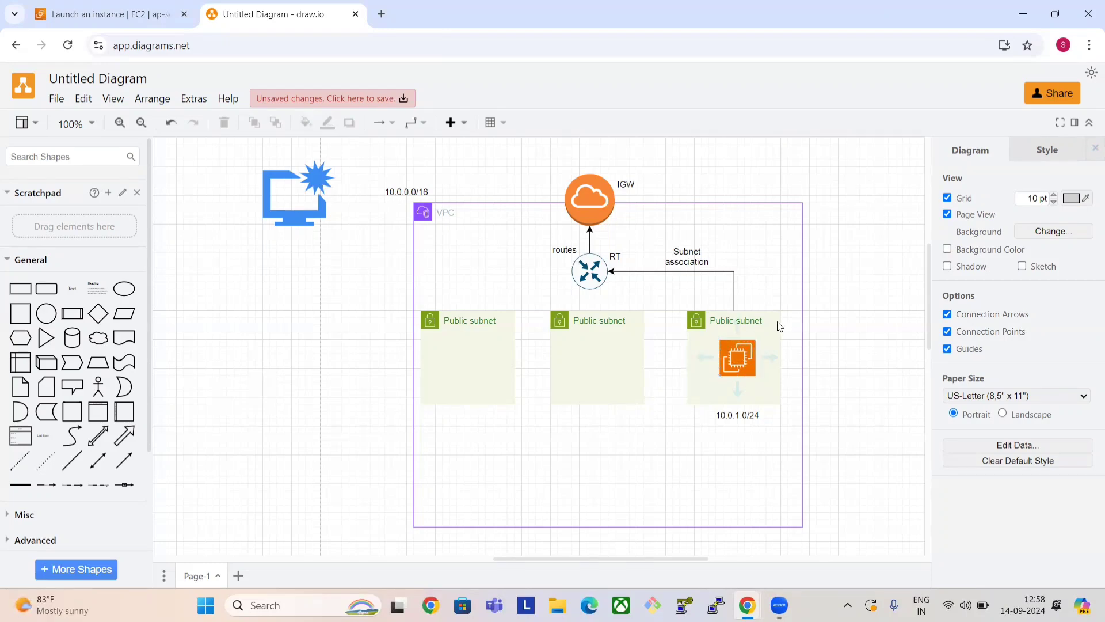
{"action": "left_click", "coordinate": [713, 313]}
{"action": "left_click", "coordinate": [703, 425]}
{"action": "left_click", "coordinate": [743, 351]}
{"action": "left_click", "coordinate": [397, 323]}
Step: Switch to the AWS console and open a fresh instance launch form from the EC2 dashboard
{"action": "left_click", "coordinate": [124, 14]}
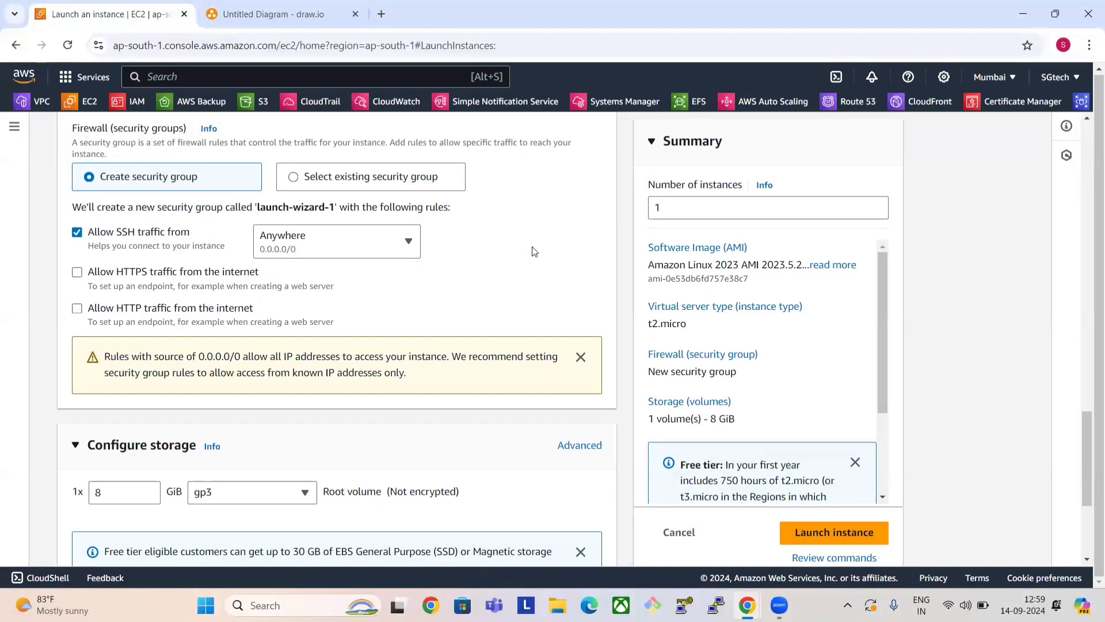
{"action": "scroll", "coordinate": [532, 251], "scroll_direction": "up", "scroll_amount": 15}
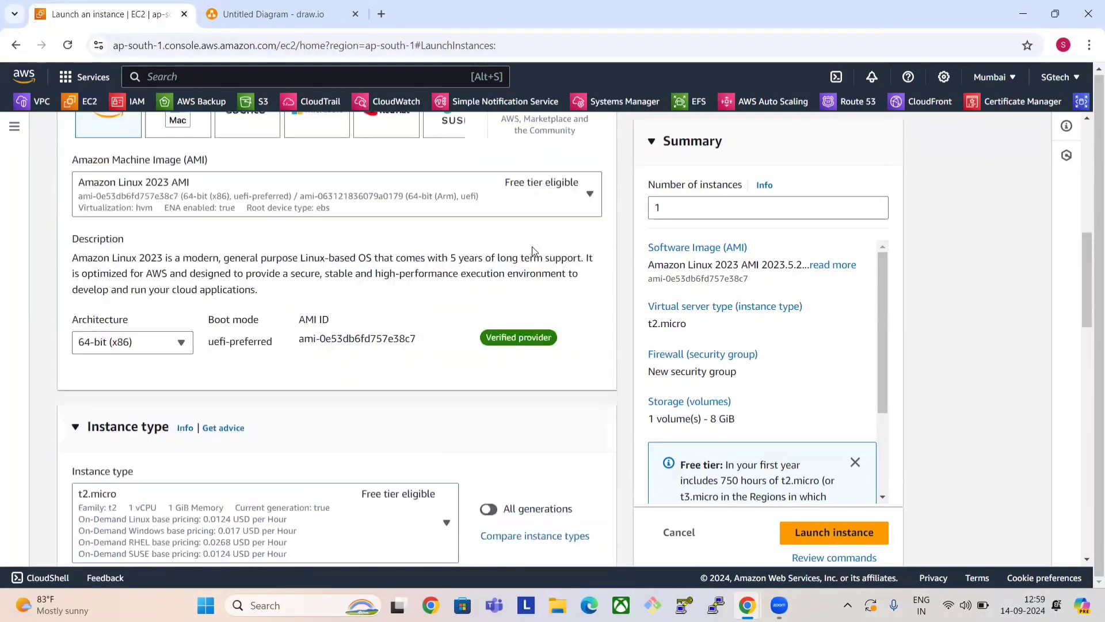
{"action": "left_click", "coordinate": [71, 102]}
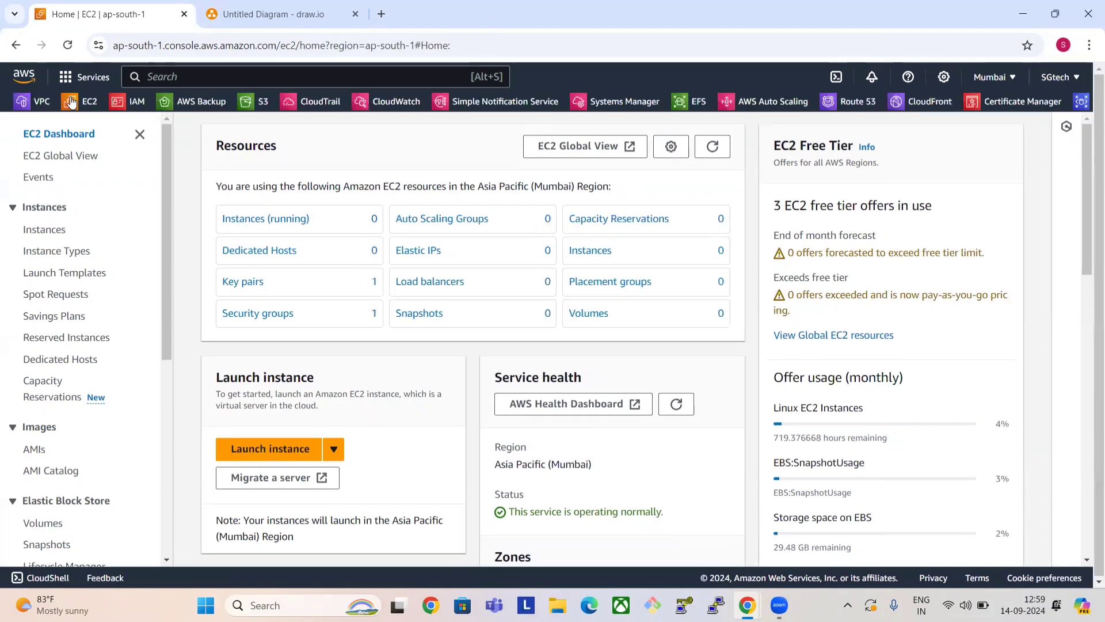
{"action": "left_click", "coordinate": [292, 455]}
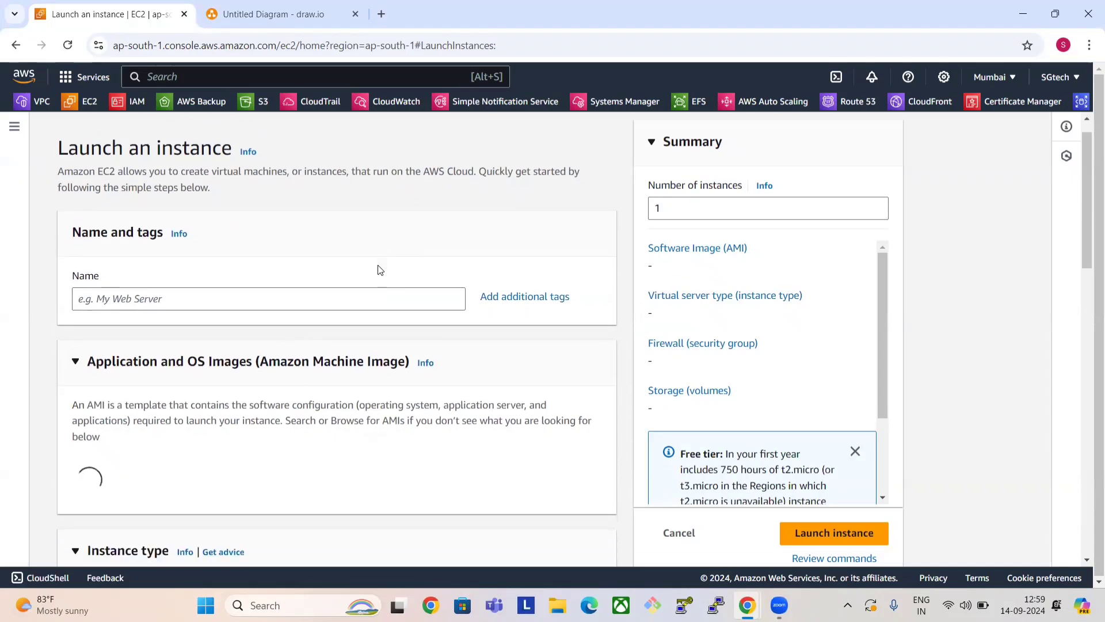
{"action": "scroll", "coordinate": [379, 270], "scroll_direction": "down", "scroll_amount": 2}
{"action": "scroll", "coordinate": [378, 270], "scroll_direction": "down", "scroll_amount": 8}
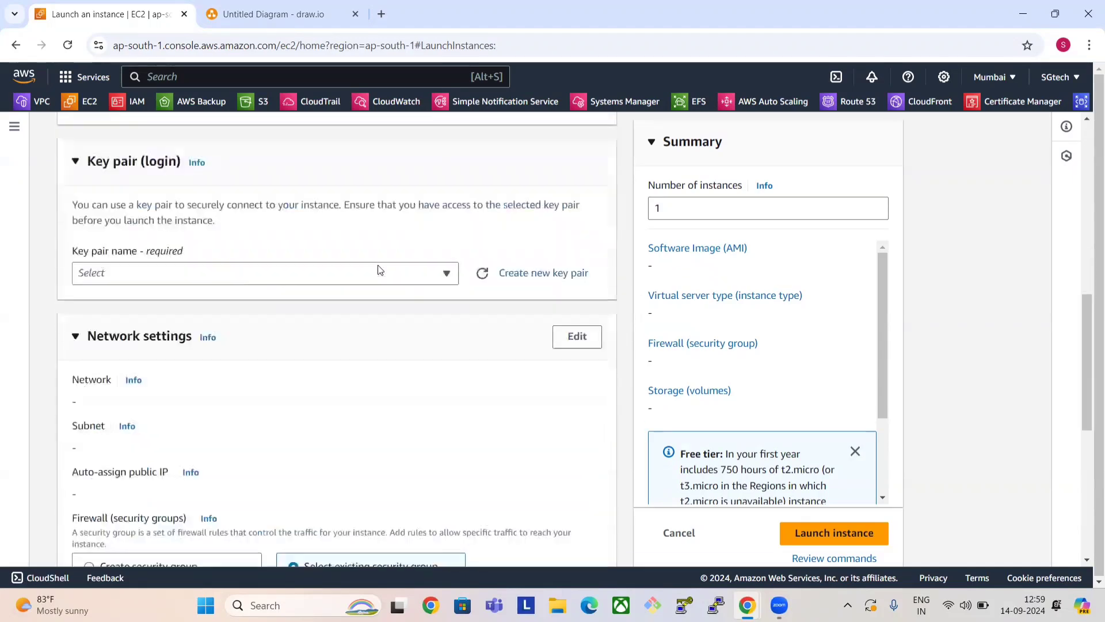
{"action": "scroll", "coordinate": [380, 270], "scroll_direction": "up", "scroll_amount": 5}
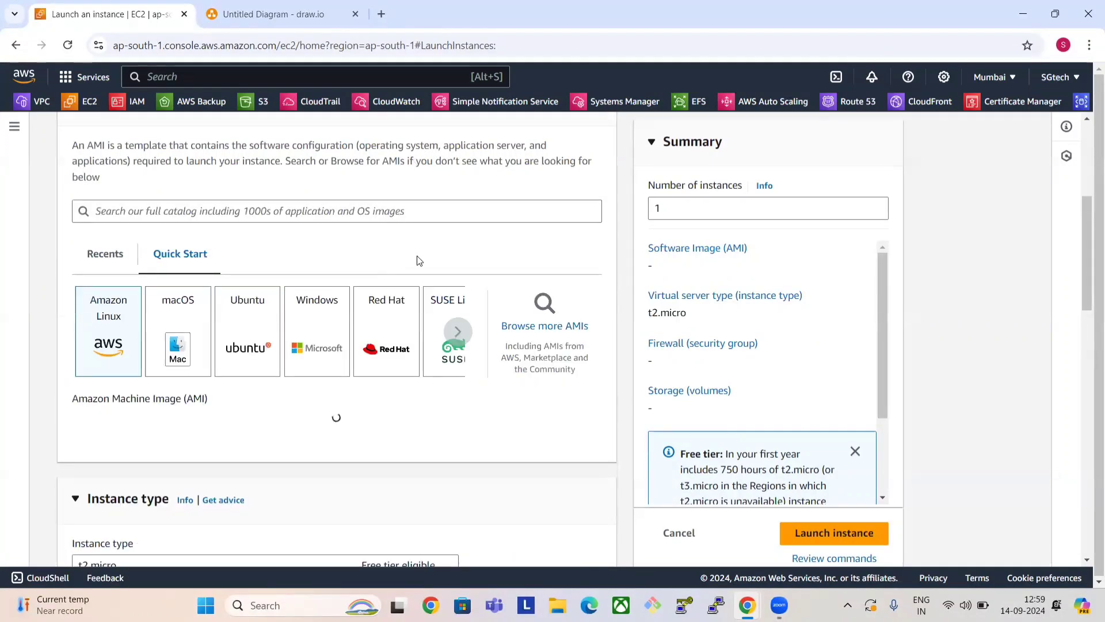
{"action": "scroll", "coordinate": [418, 259], "scroll_direction": "up", "scroll_amount": 1}
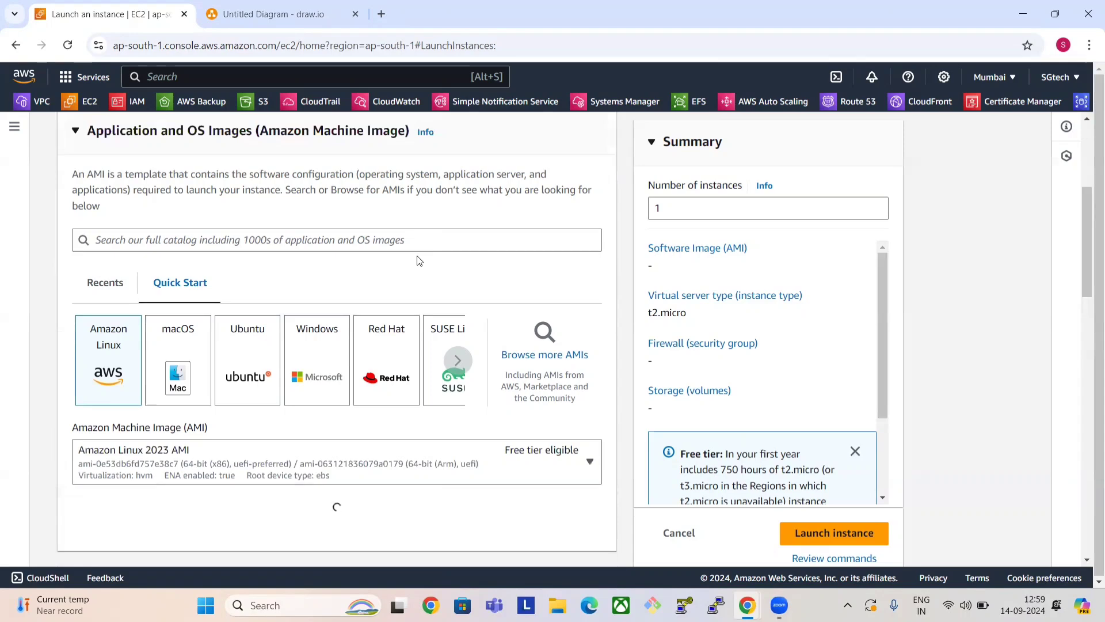
{"action": "scroll", "coordinate": [395, 247], "scroll_direction": "up", "scroll_amount": 4}
Step: Name the new instance MyFirstServer
{"action": "left_click", "coordinate": [374, 304]}
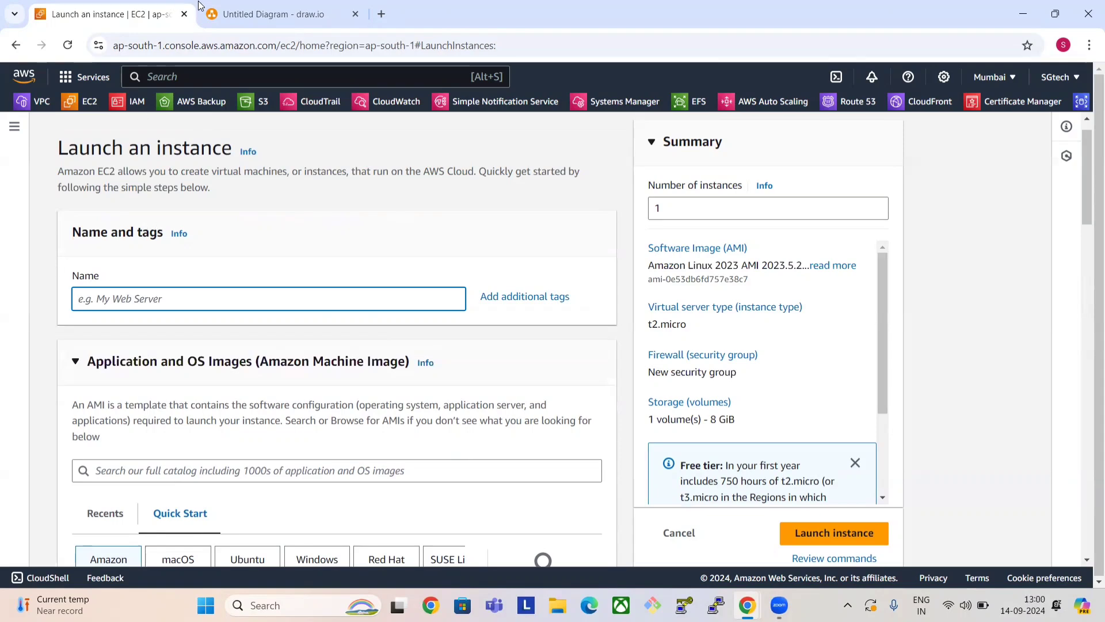
{"action": "left_click", "coordinate": [222, 13]}
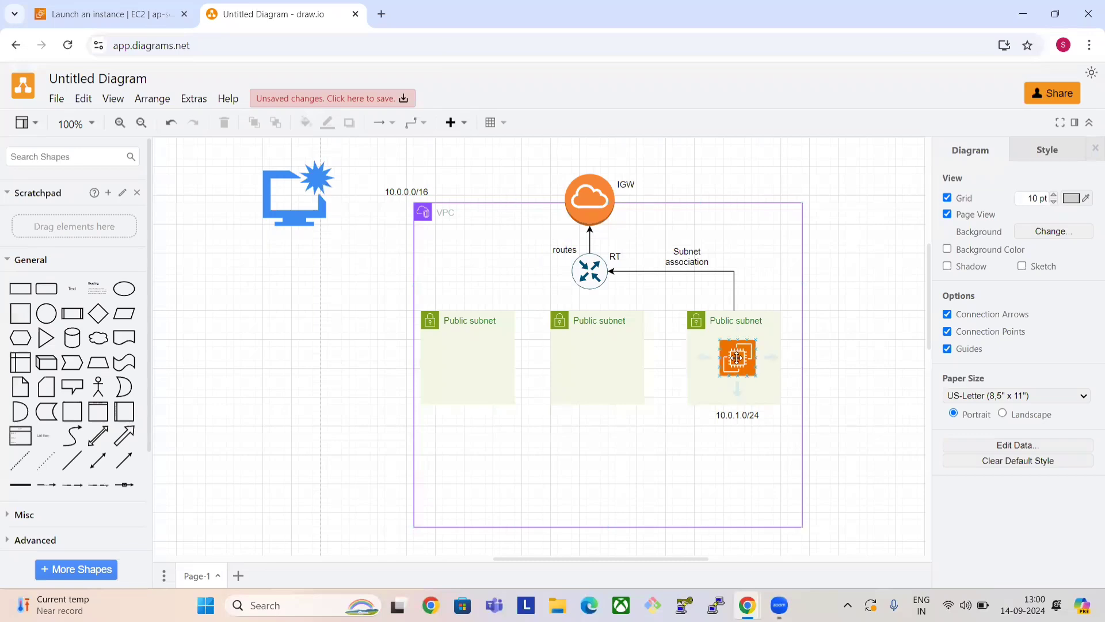
{"action": "left_click", "coordinate": [130, 15]}
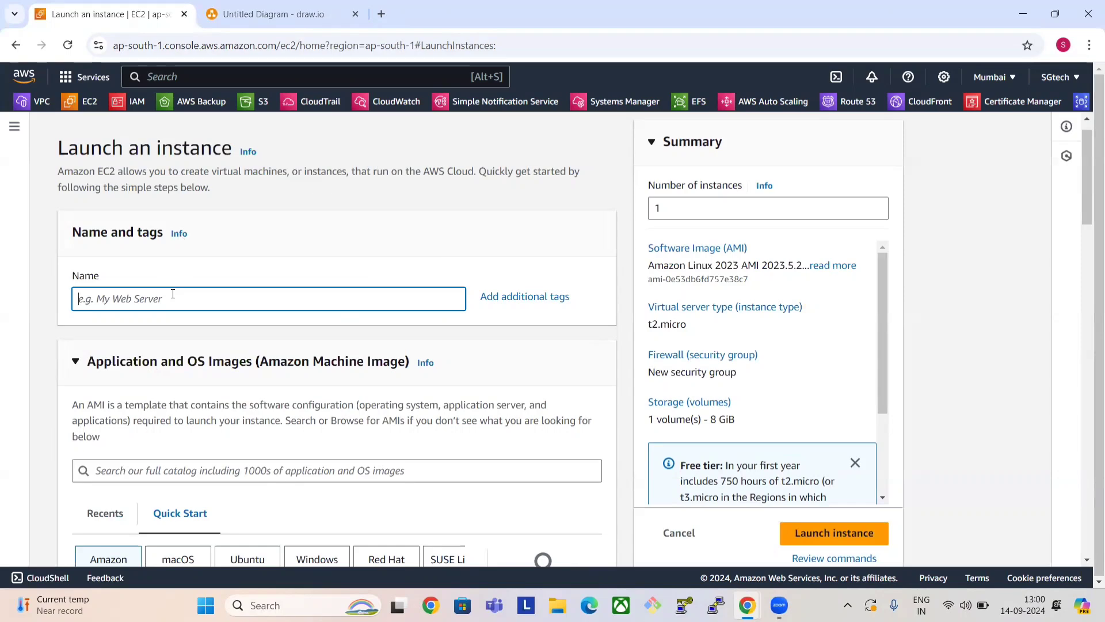
{"action": "type", "text": "my"}
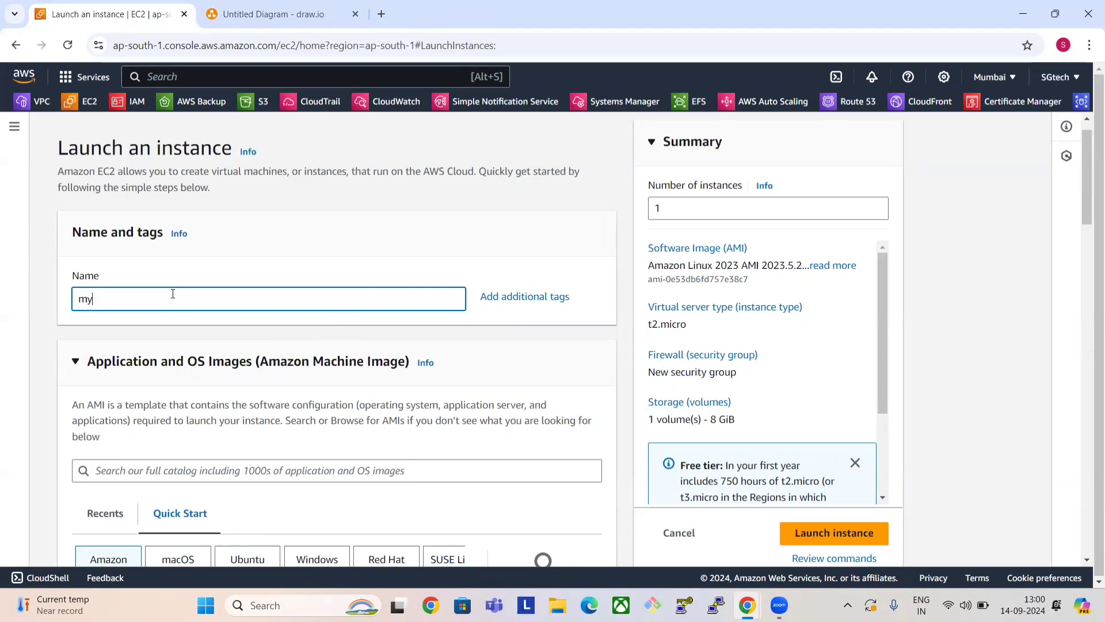
{"action": "type", "text": "firstserver"}
{"action": "key", "text": "BackSpace"}
{"action": "type", "text": "M"}
{"action": "key", "text": "Delete"}
{"action": "type", "text": "F"}
{"action": "key", "text": "BackSpace"}
{"action": "type", "text": "S"}
{"action": "left_click", "coordinate": [348, 236]}
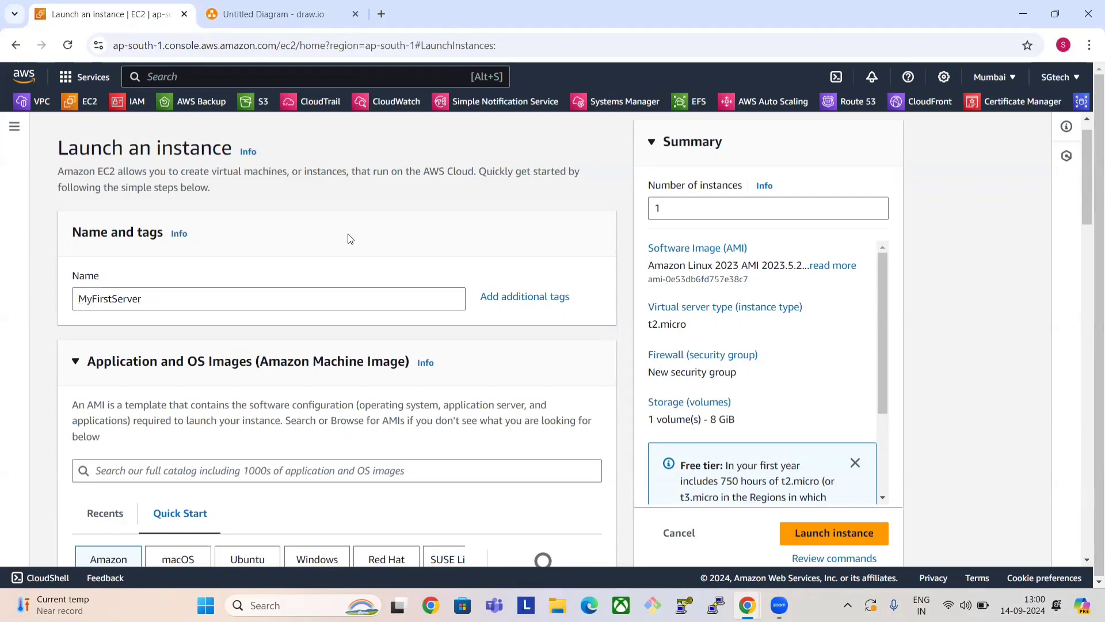
Step: Review the Amazon Linux image and instance type settings, and check the EC2 instance in the draw.io network diagram
{"action": "scroll", "coordinate": [350, 238], "scroll_direction": "down", "scroll_amount": 5}
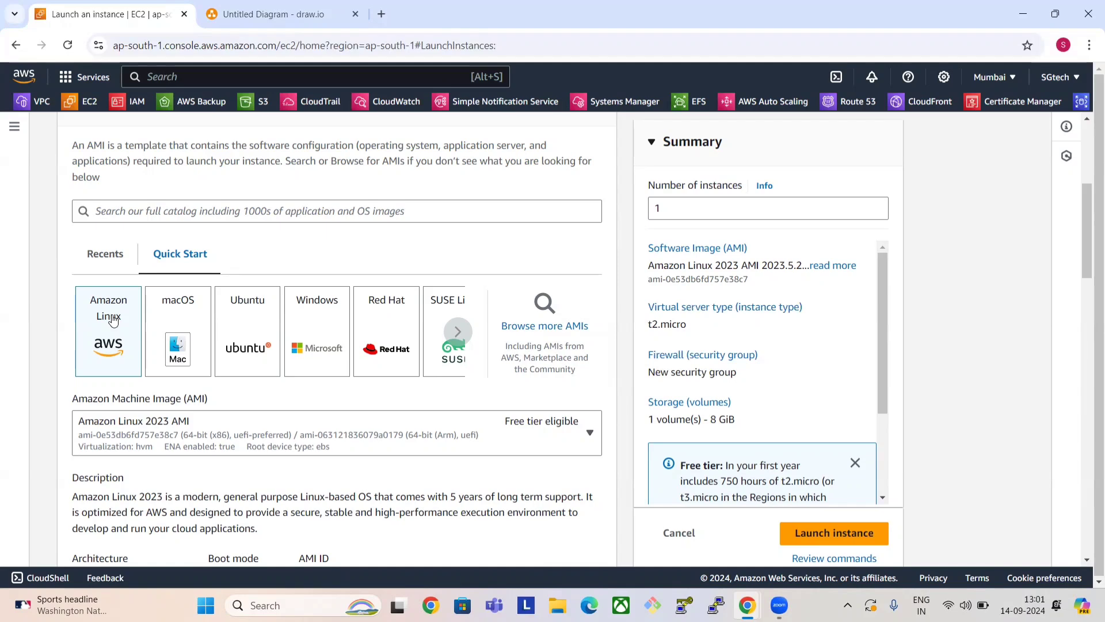
{"action": "scroll", "coordinate": [113, 321], "scroll_direction": "down", "scroll_amount": 3}
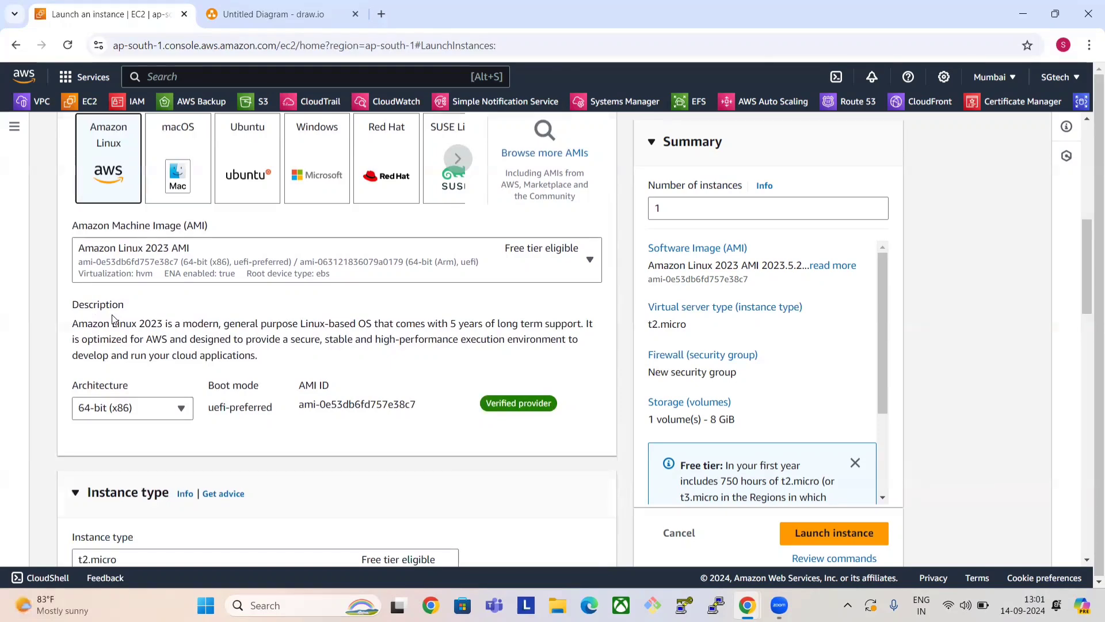
{"action": "scroll", "coordinate": [114, 320], "scroll_direction": "down", "scroll_amount": 3}
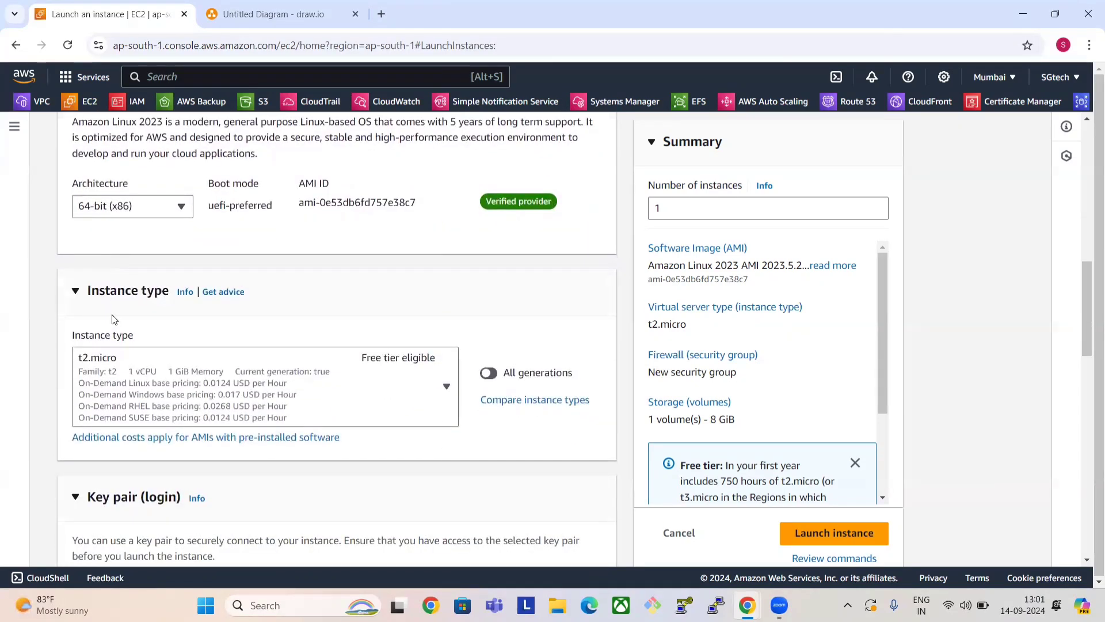
{"action": "scroll", "coordinate": [113, 319], "scroll_direction": "down", "scroll_amount": 2}
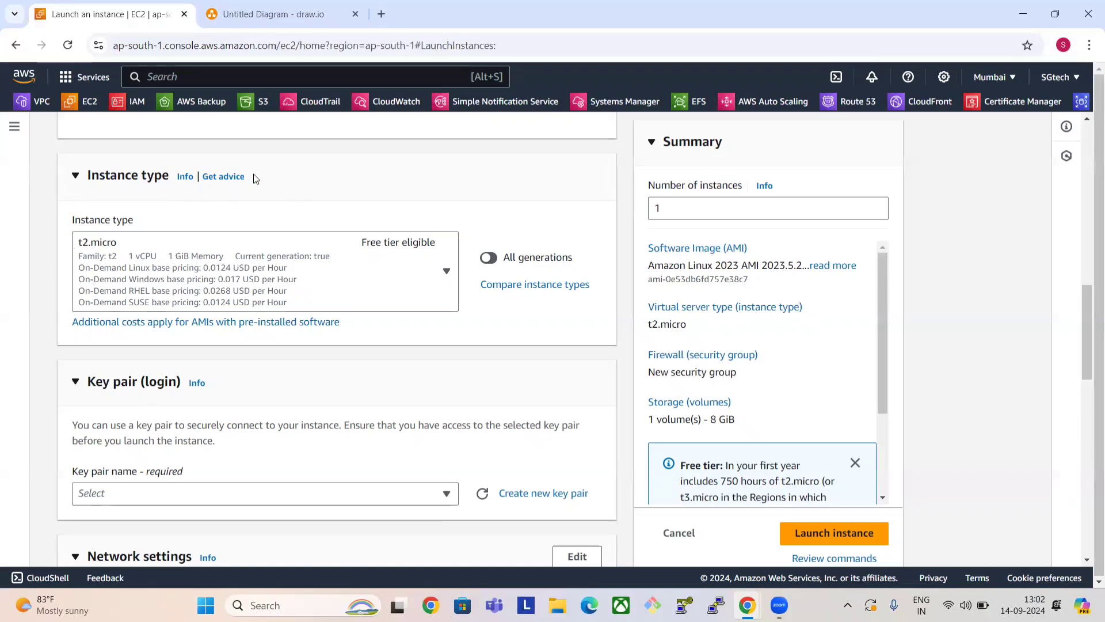
{"action": "left_click", "coordinate": [243, 6]}
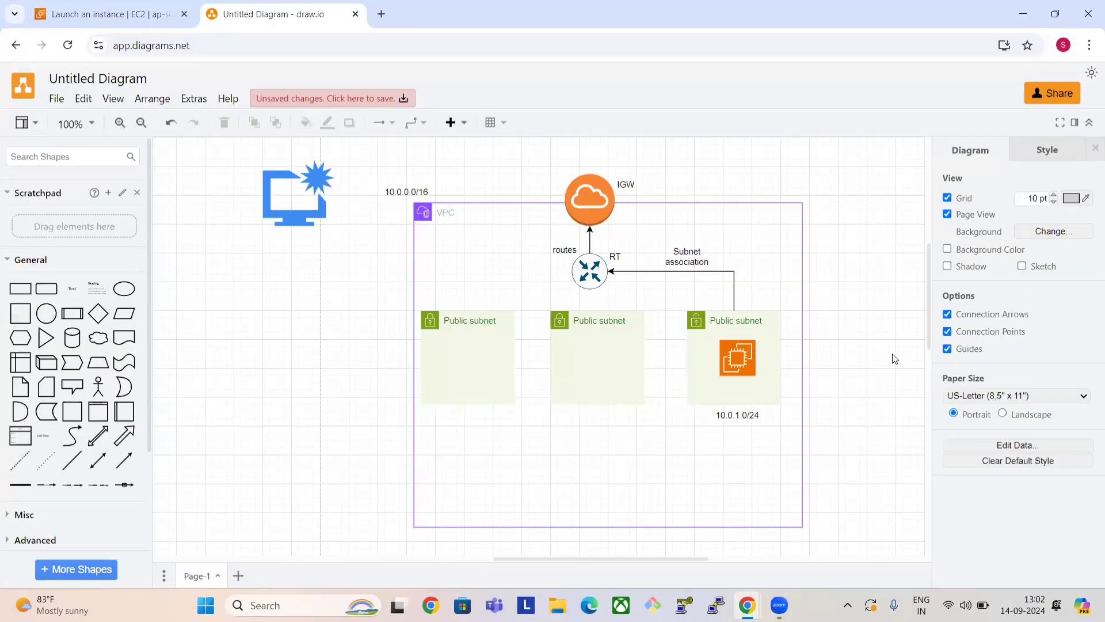
{"action": "left_click", "coordinate": [732, 358]}
{"action": "left_click", "coordinate": [64, 6]}
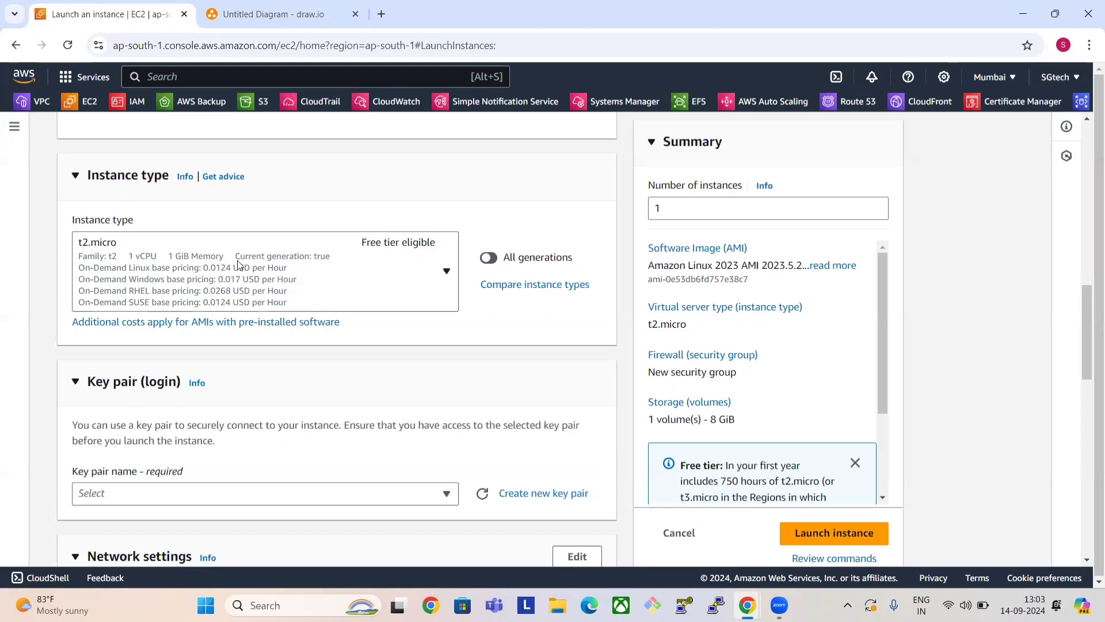
Step: Set the instance type to t2.nano, and change it back to the free-tier t2.micro
{"action": "left_click", "coordinate": [240, 265]}
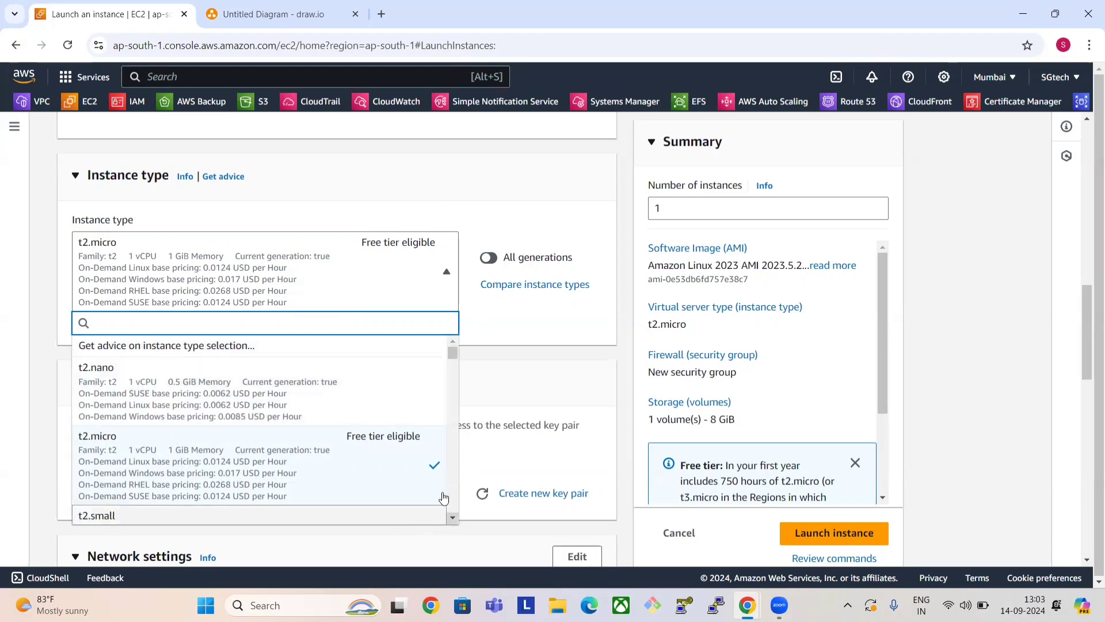
{"action": "left_click", "coordinate": [377, 396]}
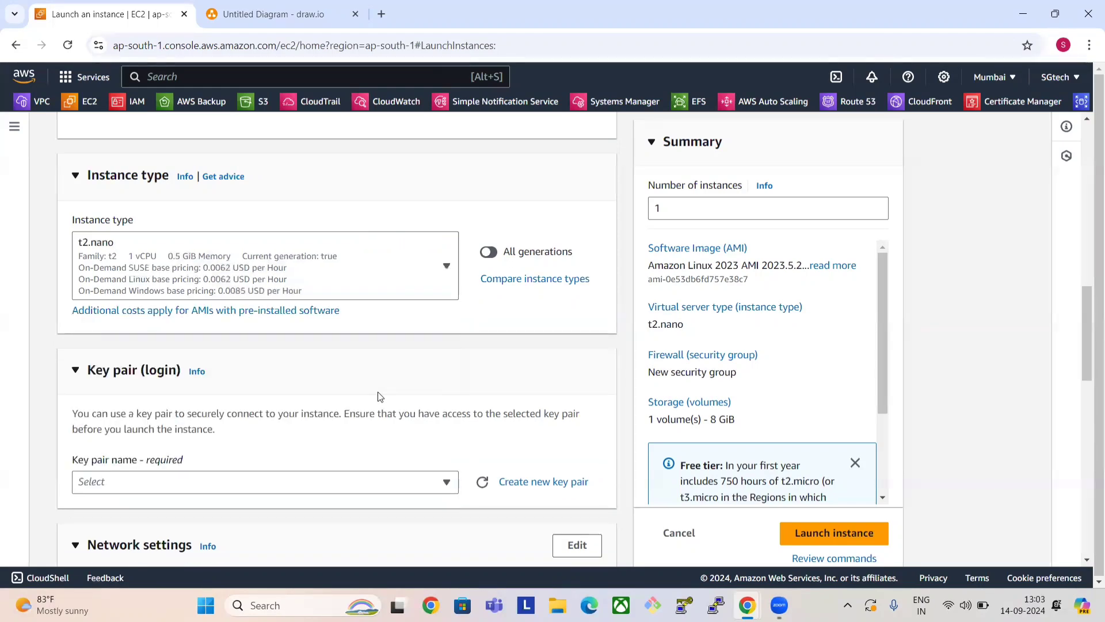
{"action": "left_click", "coordinate": [397, 271]}
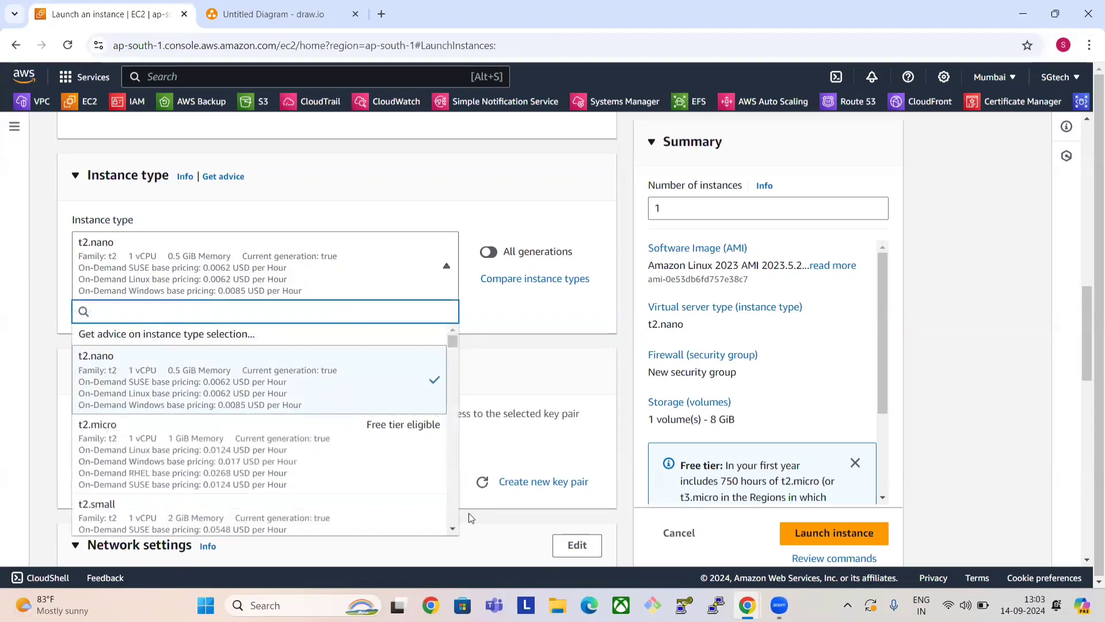
{"action": "scroll", "coordinate": [448, 531], "scroll_direction": "down", "scroll_amount": 4}
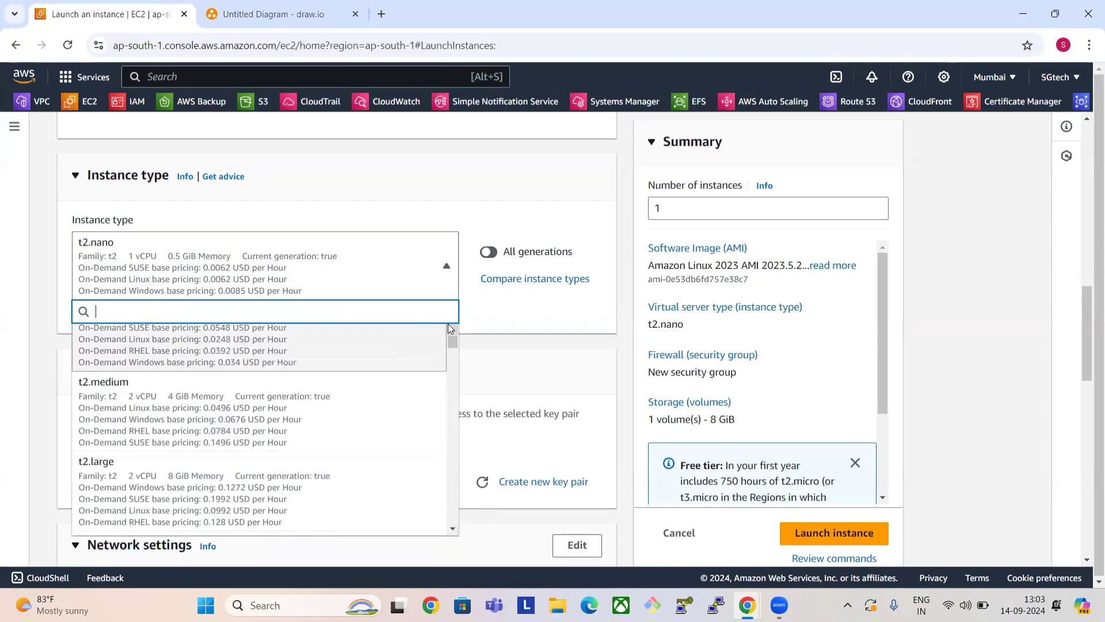
{"action": "scroll", "coordinate": [451, 332], "scroll_direction": "up", "scroll_amount": 2}
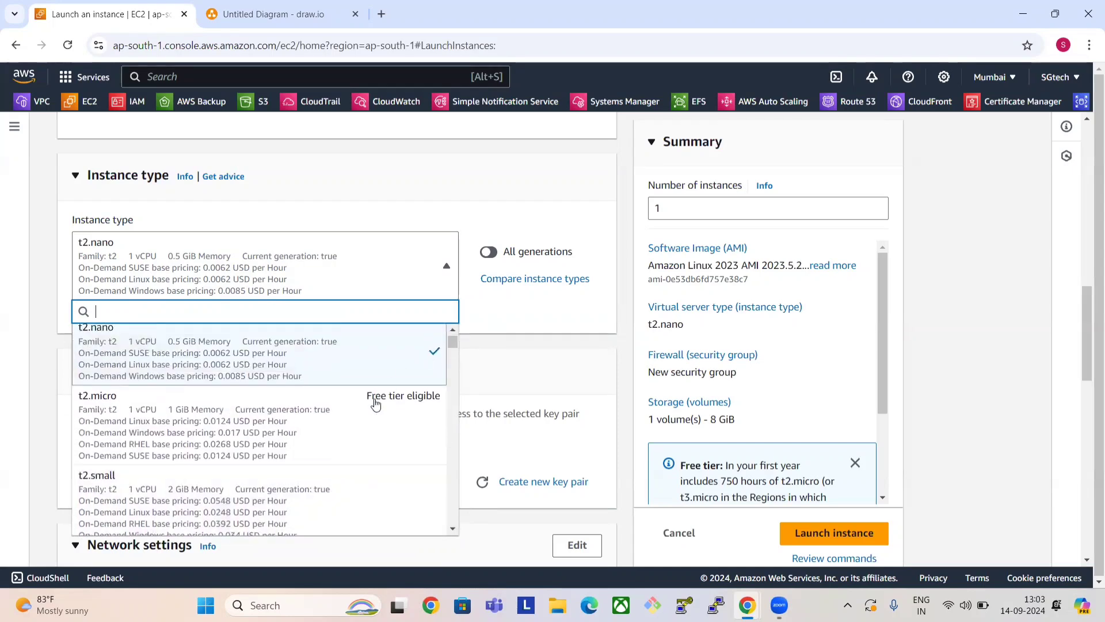
{"action": "left_click", "coordinate": [375, 405]}
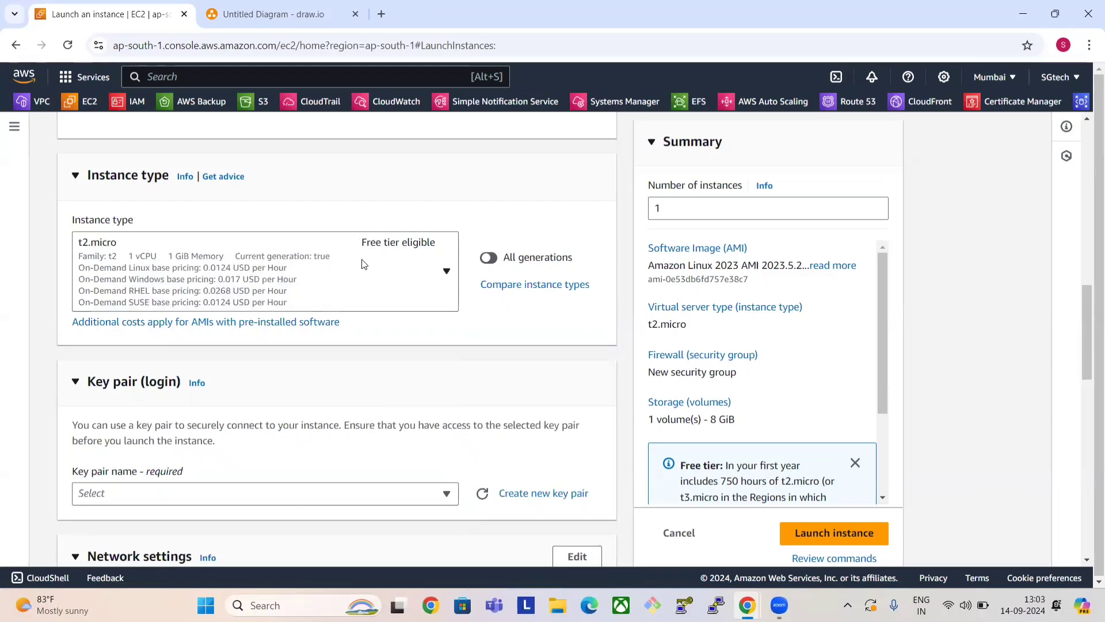
Step: Compare the sizes and prices of the larger t2 instance types, keeping t2.micro selected
{"action": "left_click", "coordinate": [329, 281]}
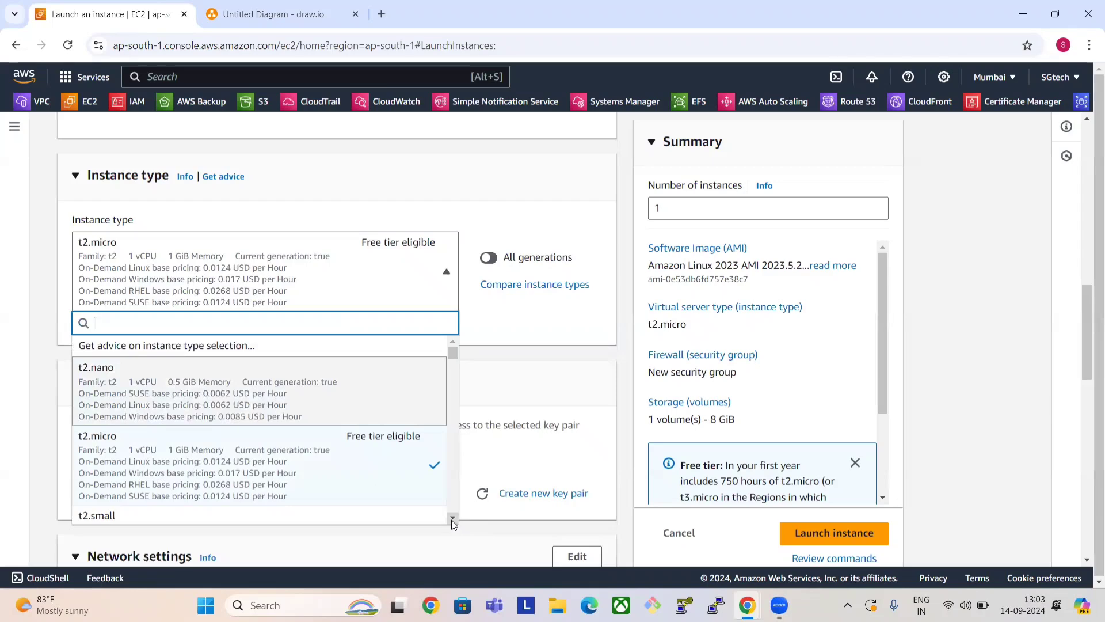
{"action": "scroll", "coordinate": [452, 520], "scroll_direction": "down", "scroll_amount": 3}
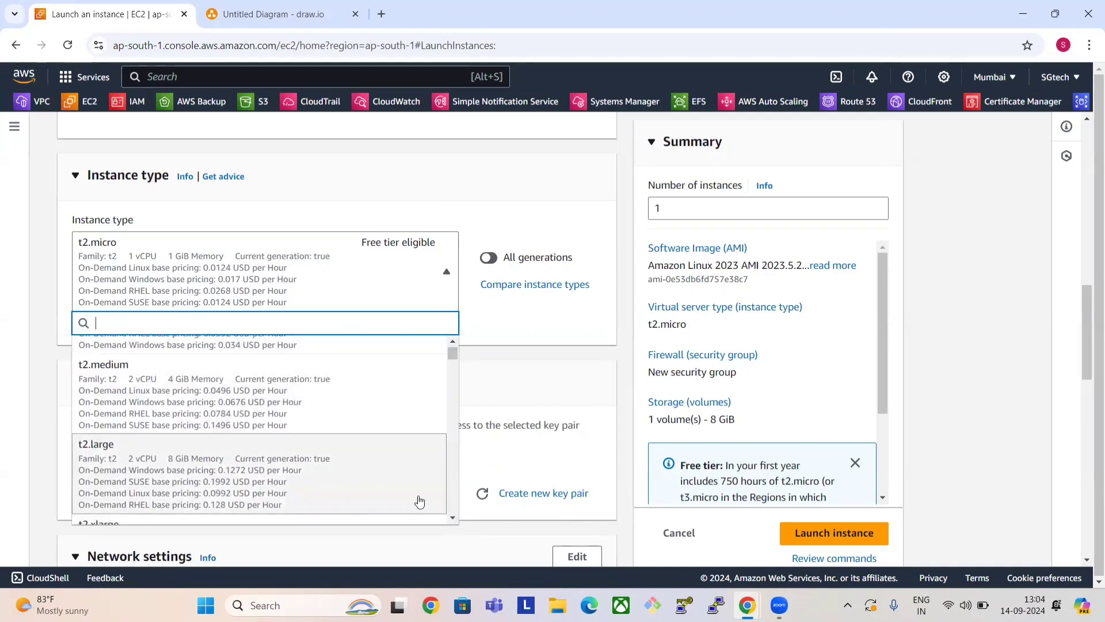
{"action": "scroll", "coordinate": [452, 518], "scroll_direction": "down", "scroll_amount": 3}
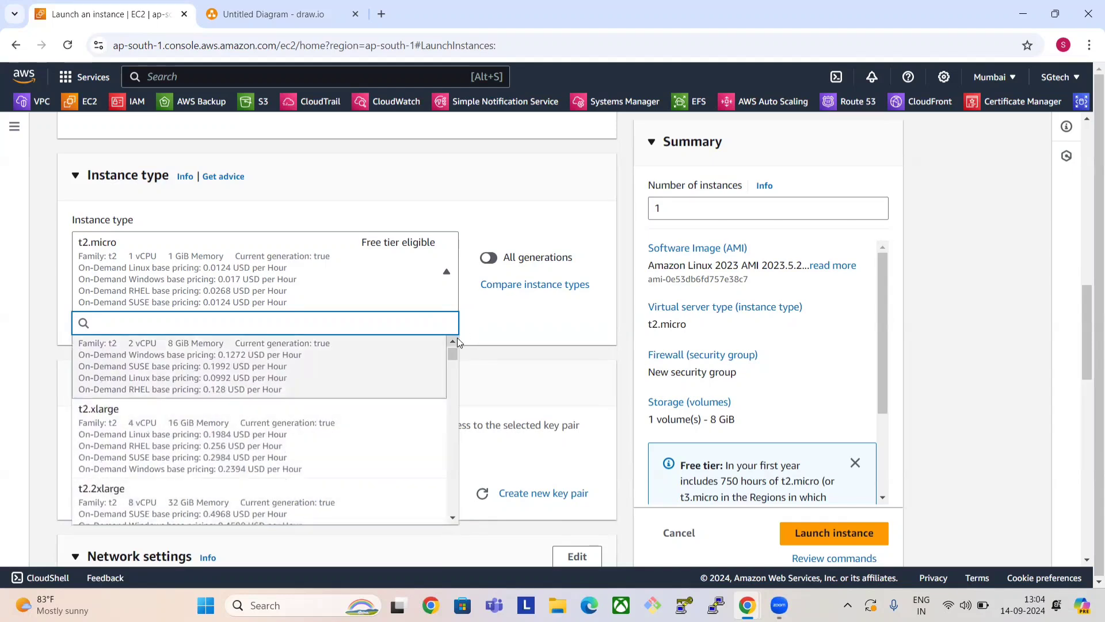
{"action": "scroll", "coordinate": [457, 337], "scroll_direction": "up", "scroll_amount": 3}
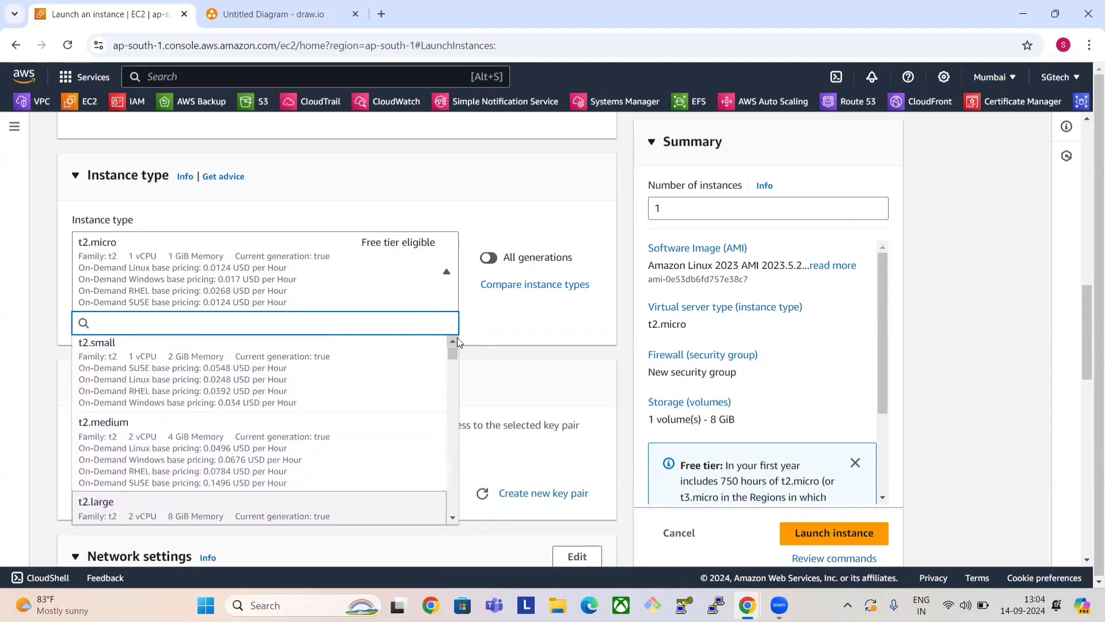
{"action": "scroll", "coordinate": [457, 337], "scroll_direction": "up", "scroll_amount": 2}
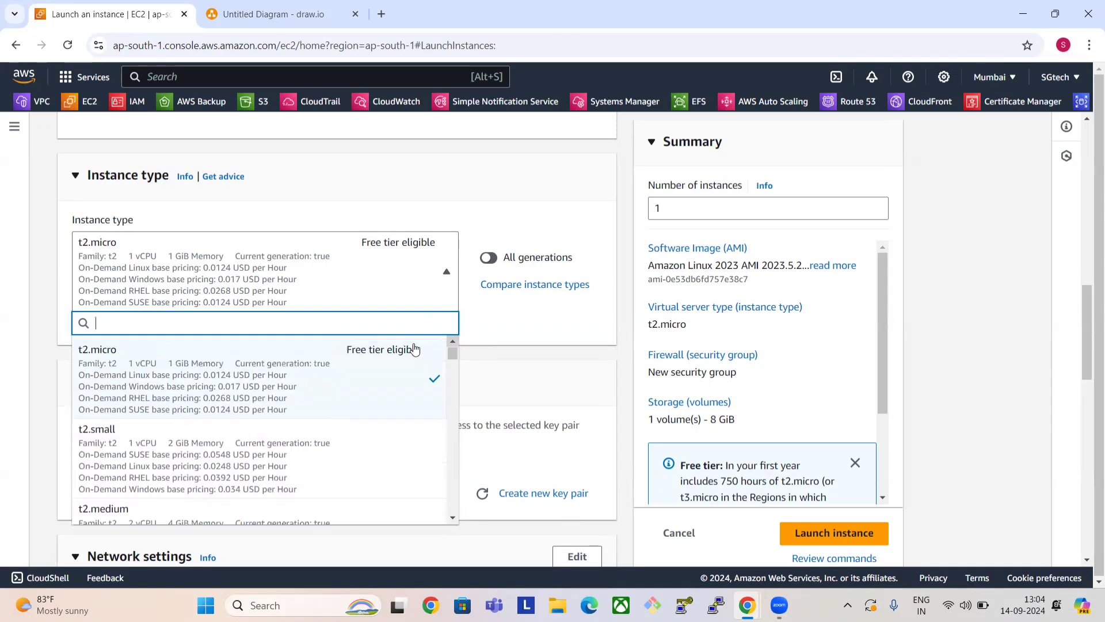
{"action": "left_click", "coordinate": [401, 361]}
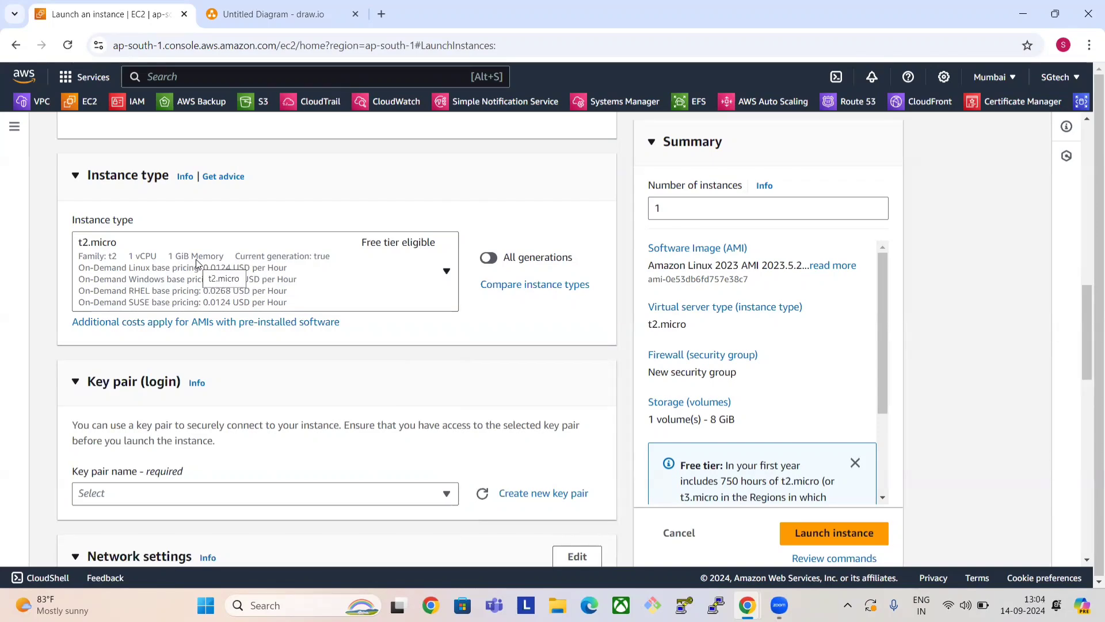
{"action": "scroll", "coordinate": [343, 402], "scroll_direction": "down", "scroll_amount": 3}
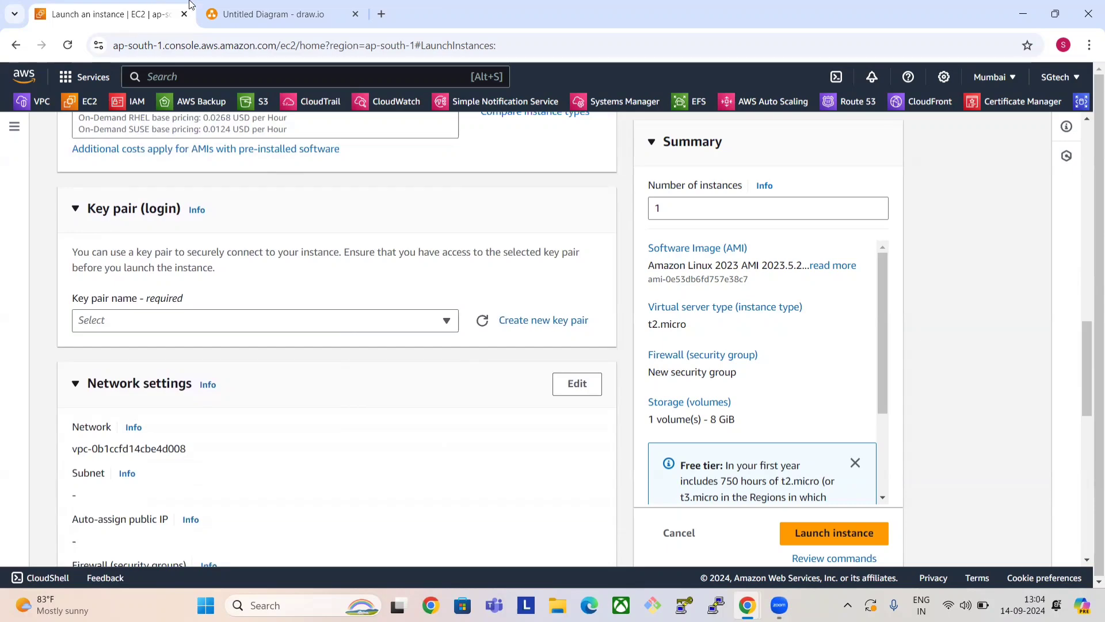
Step: Switch to the draw.io network diagram and examine the EC2 instance inside its public subnet
{"action": "left_click", "coordinate": [276, 14]}
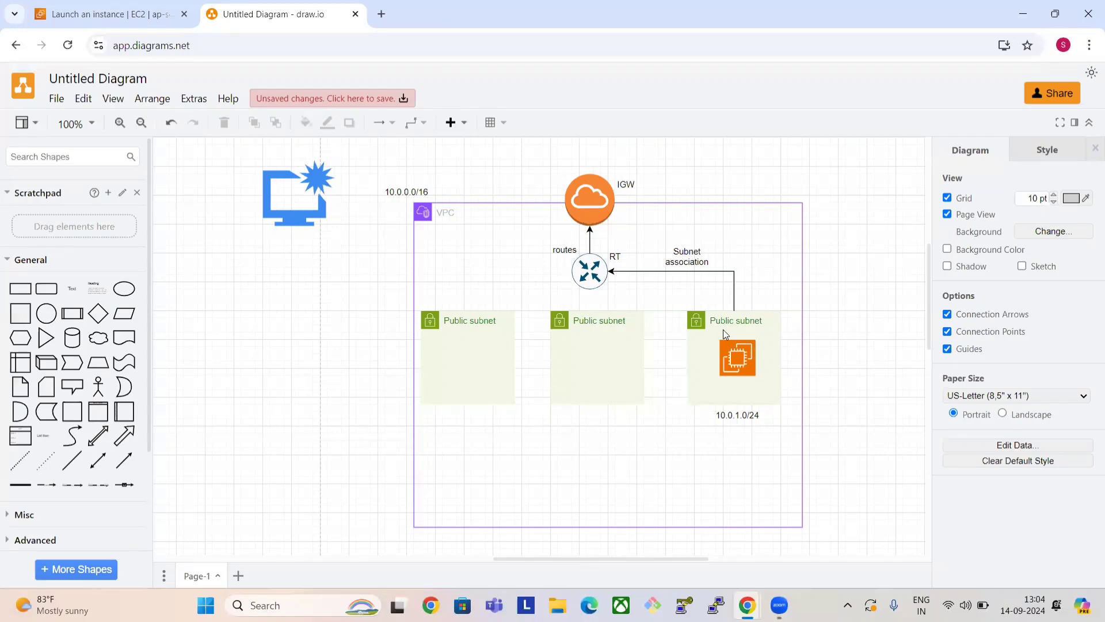
{"action": "left_click", "coordinate": [738, 356]}
{"action": "key", "text": "Escape"}
{"action": "left_click", "coordinate": [690, 325]}
{"action": "left_click", "coordinate": [723, 345]}
{"action": "key", "text": "Escape"}
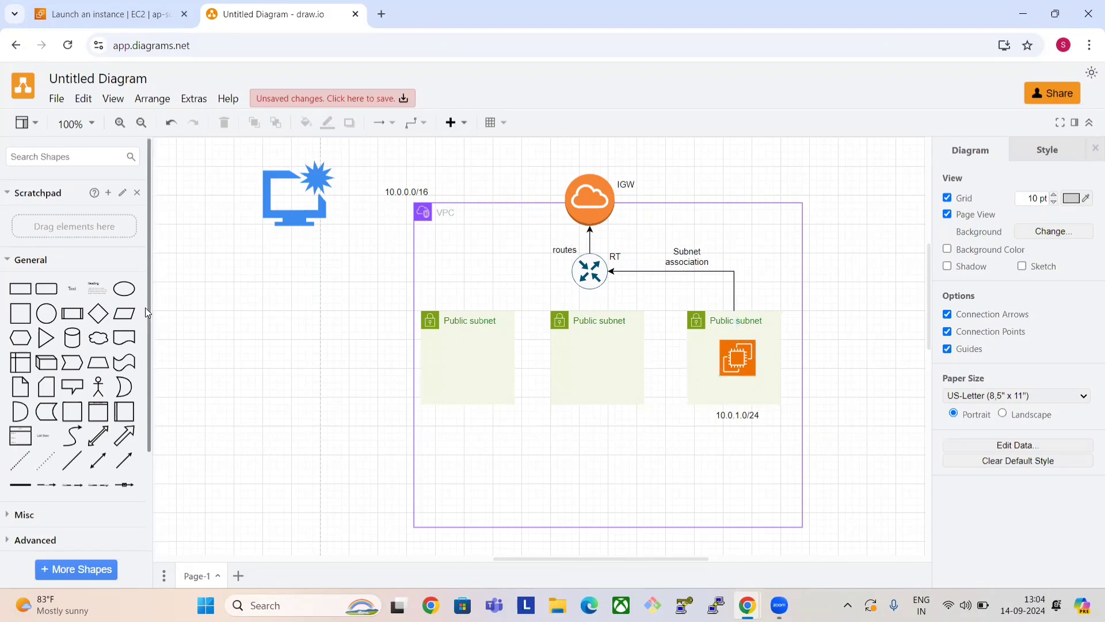
Step: Add a list item shape outside the VPC box, beside the EC2 subnet, and label it PUBLIC KEY
{"action": "mouse_move", "coordinate": [49, 284]}
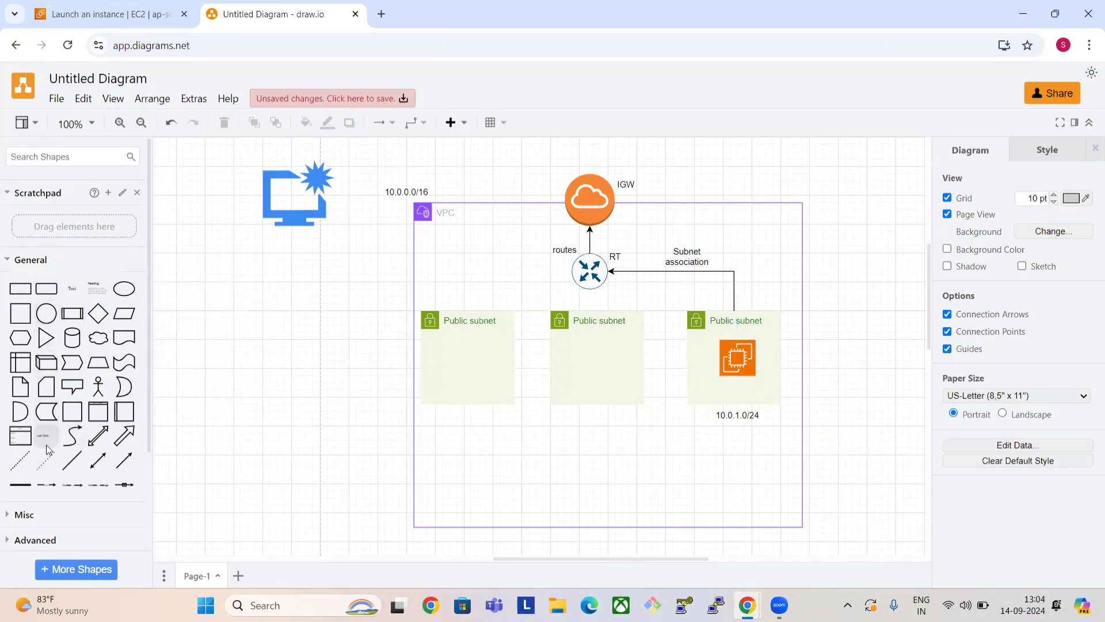
{"action": "left_click_drag", "start_coordinate": [46, 447], "coordinate": [845, 359]}
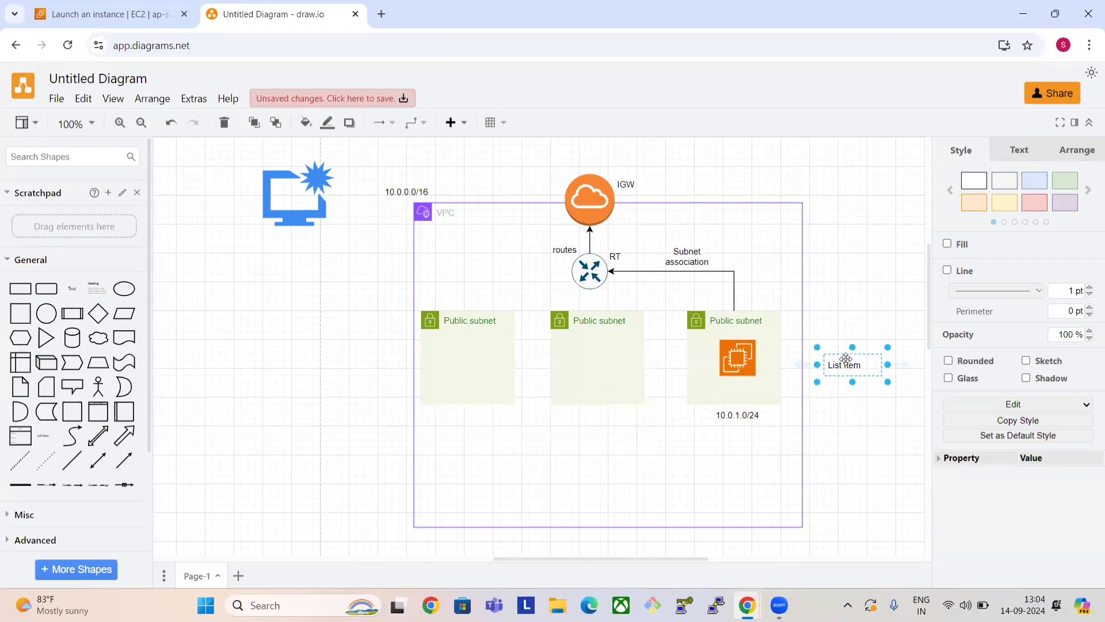
{"action": "type", "text": "F"}
{"action": "type", "text": "UBLIC K"}
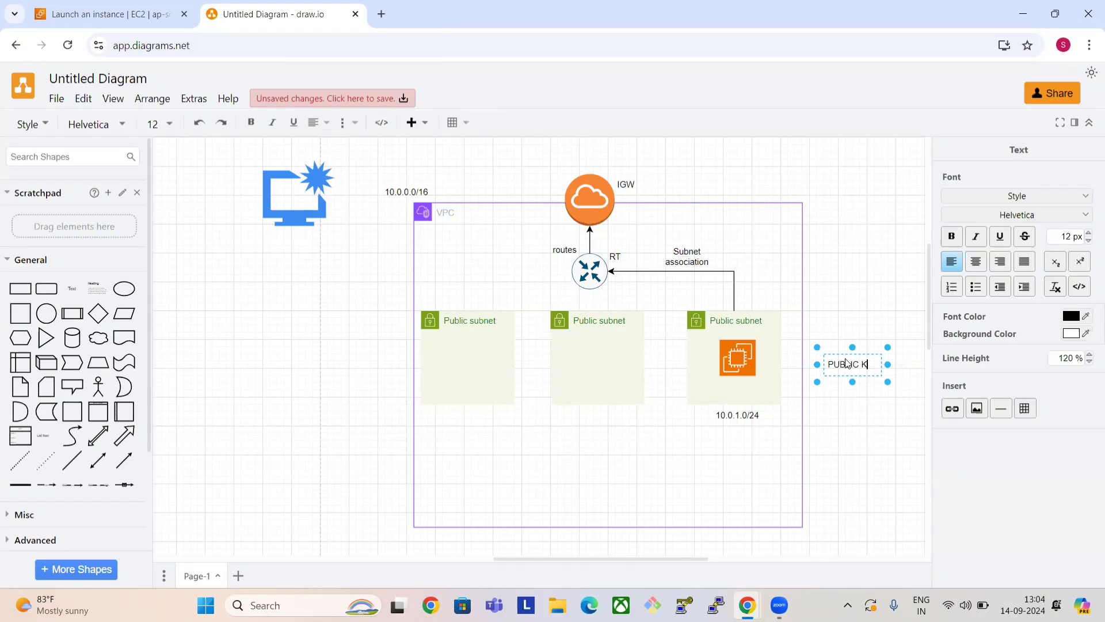
{"action": "type", "text": "EY"}
{"action": "key", "text": "Return"}
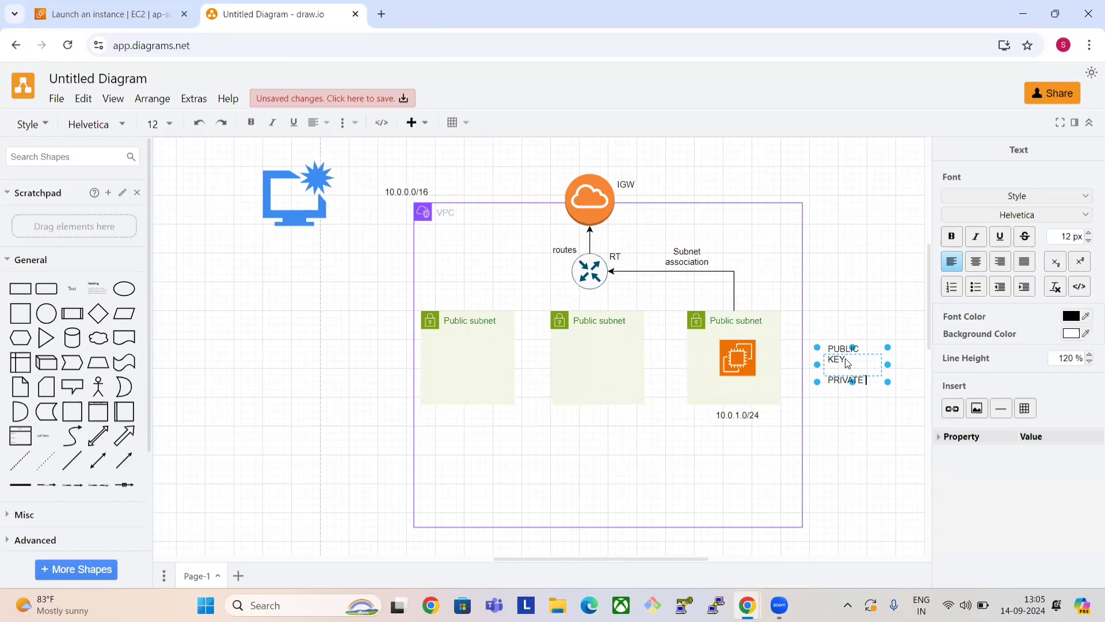
{"action": "type", "text": "PRIVATE KEY"}
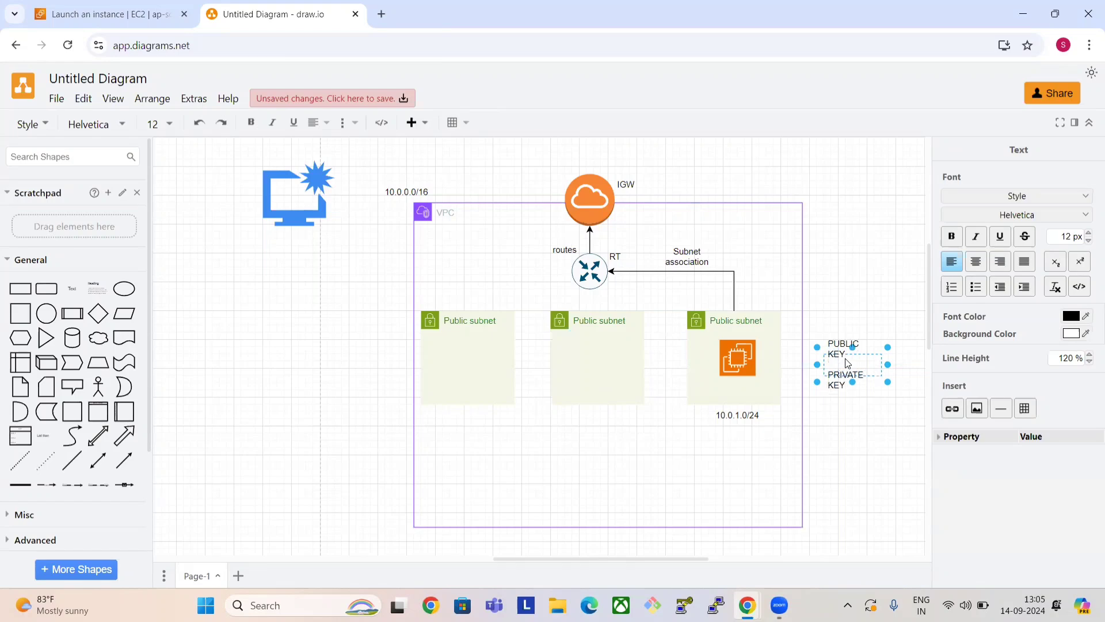
{"action": "left_click", "coordinate": [867, 311]}
{"action": "key", "text": "ctrl+z"}
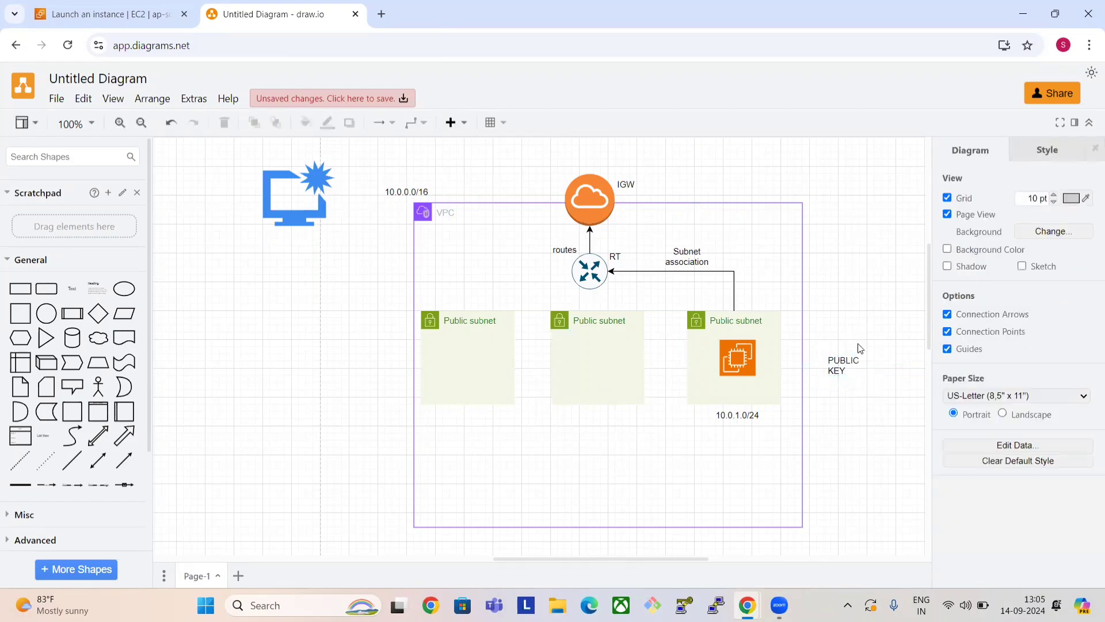
Step: Move the PUBLIC KEY label just below the EC2 icon in its public subnet
{"action": "left_click_drag", "start_coordinate": [854, 371], "coordinate": [709, 401]}
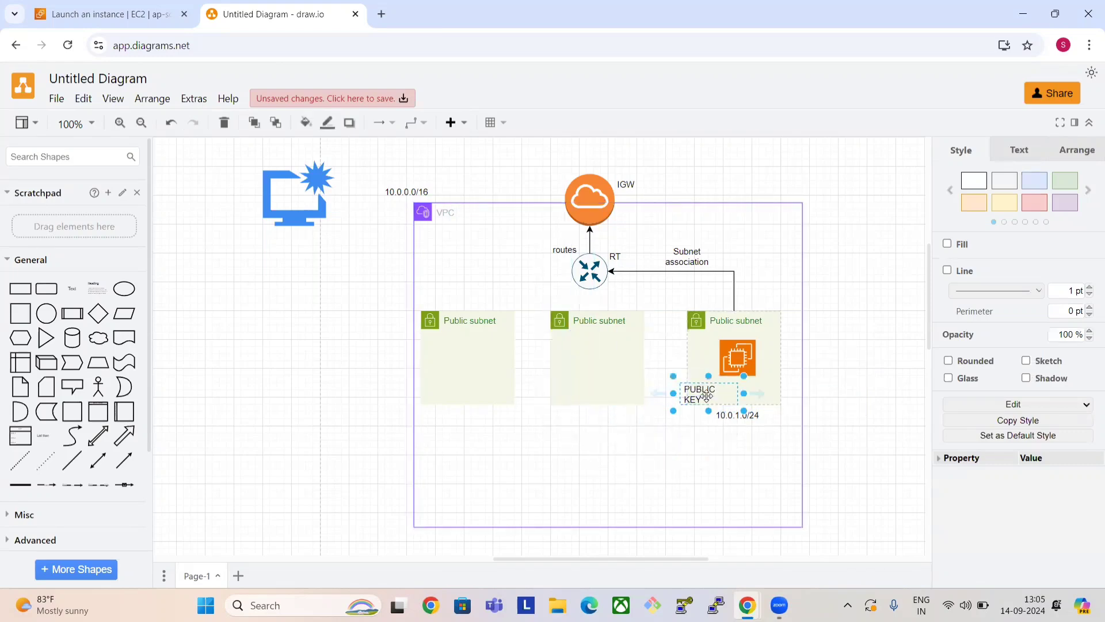
{"action": "left_click", "coordinate": [828, 380]}
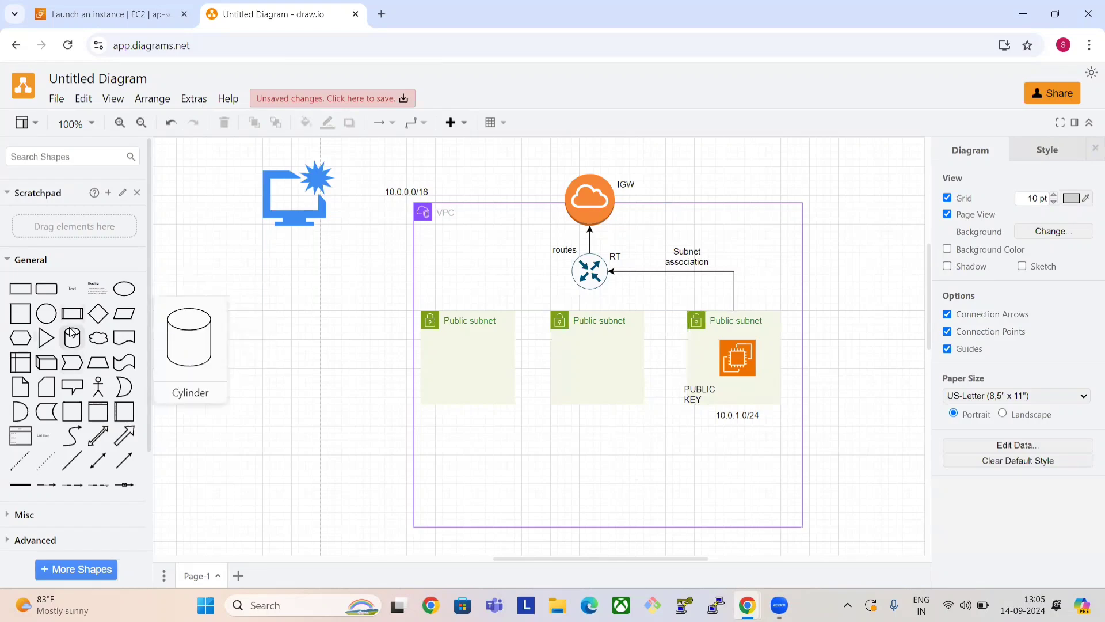
Step: Add a text shape reading PRIVATE KEY and place it beside the PUBLIC KEY label under the EC2 icon
{"action": "left_click", "coordinate": [70, 291]}
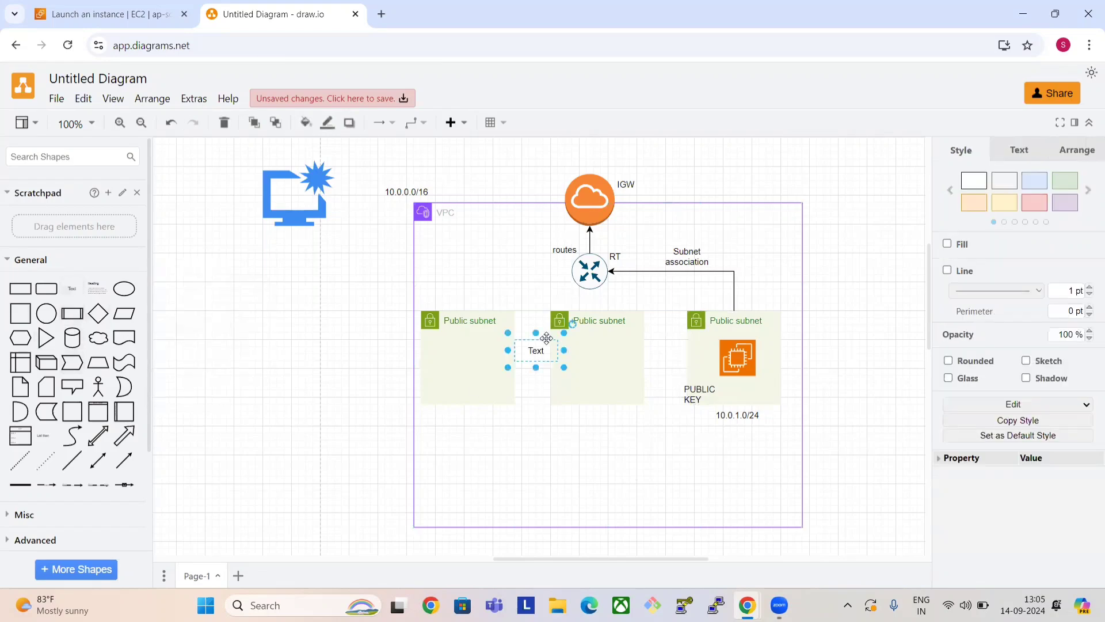
{"action": "left_click_drag", "start_coordinate": [545, 343], "coordinate": [874, 391]}
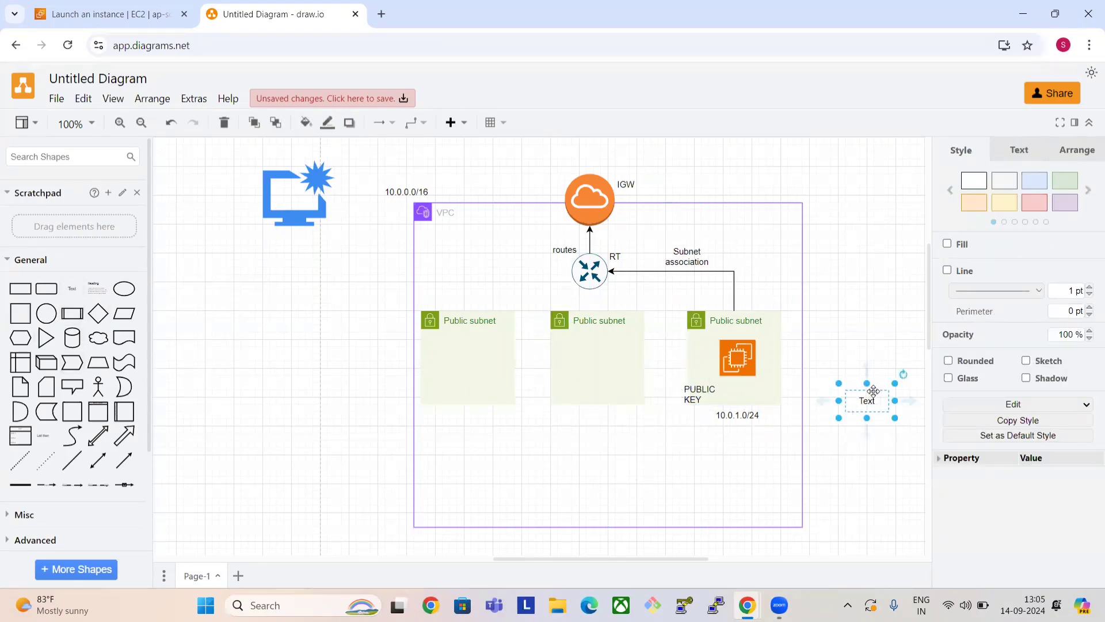
{"action": "double_click", "coordinate": [873, 392]}
{"action": "type", "text": "PRIVAT"}
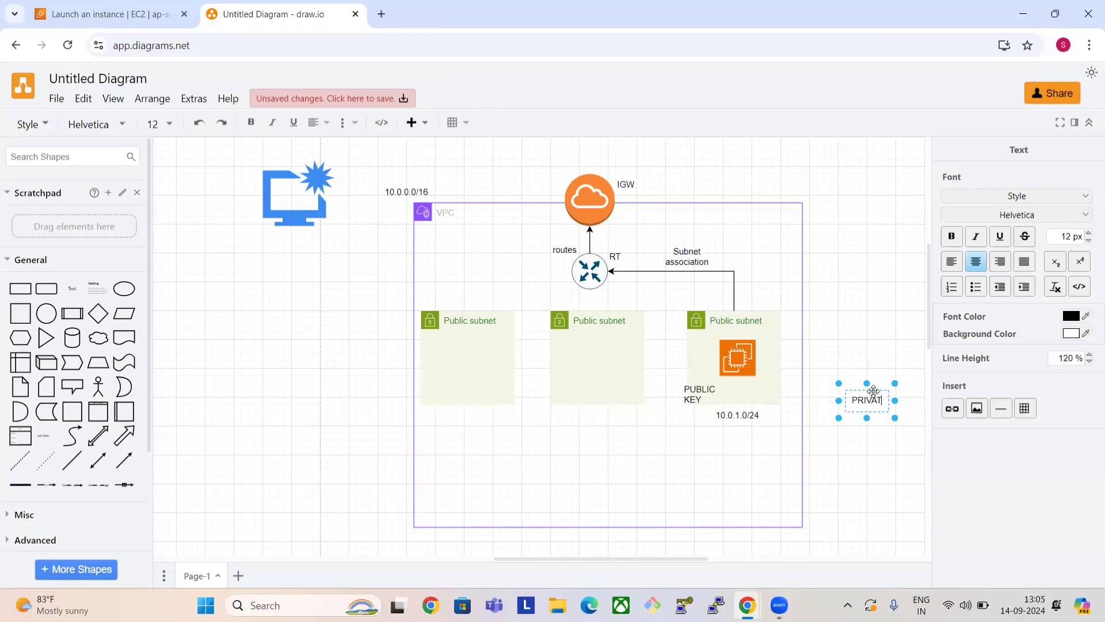
{"action": "type", "text": "E KRY"}
{"action": "key", "text": "BackSpace"}
{"action": "key", "text": "BackSpace"}
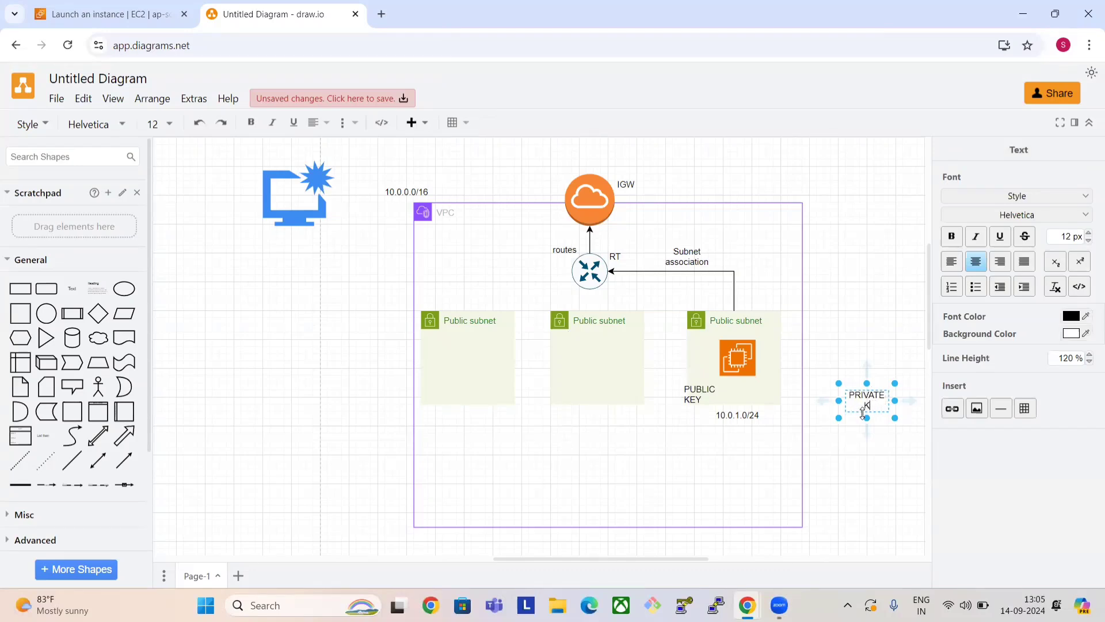
{"action": "type", "text": "EY"}
{"action": "key", "text": "Escape"}
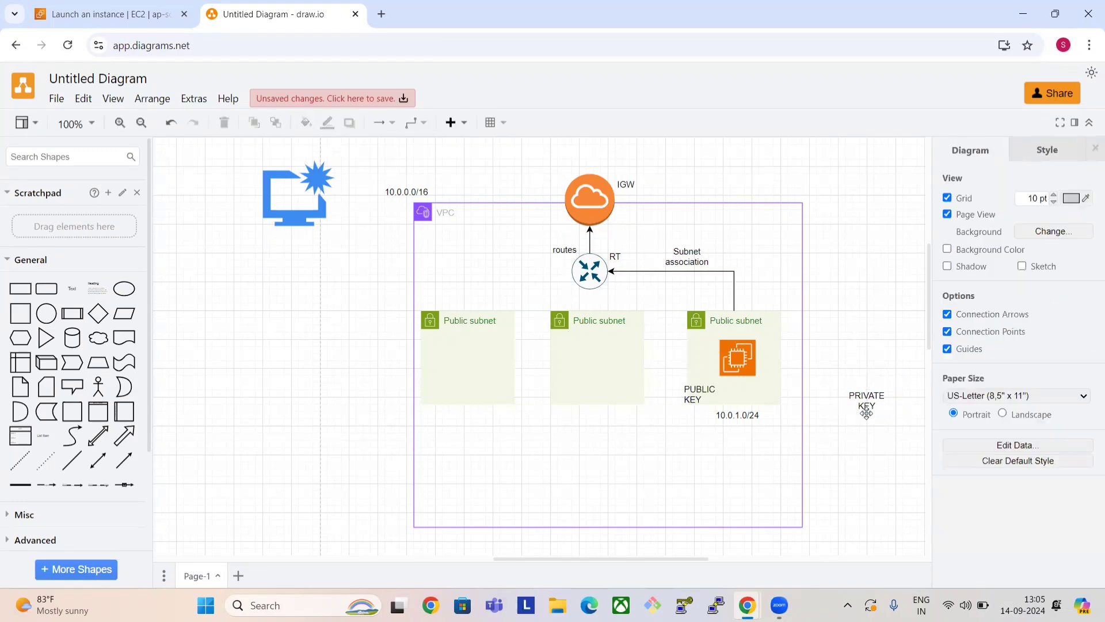
{"action": "left_click_drag", "start_coordinate": [866, 398], "coordinate": [745, 392]}
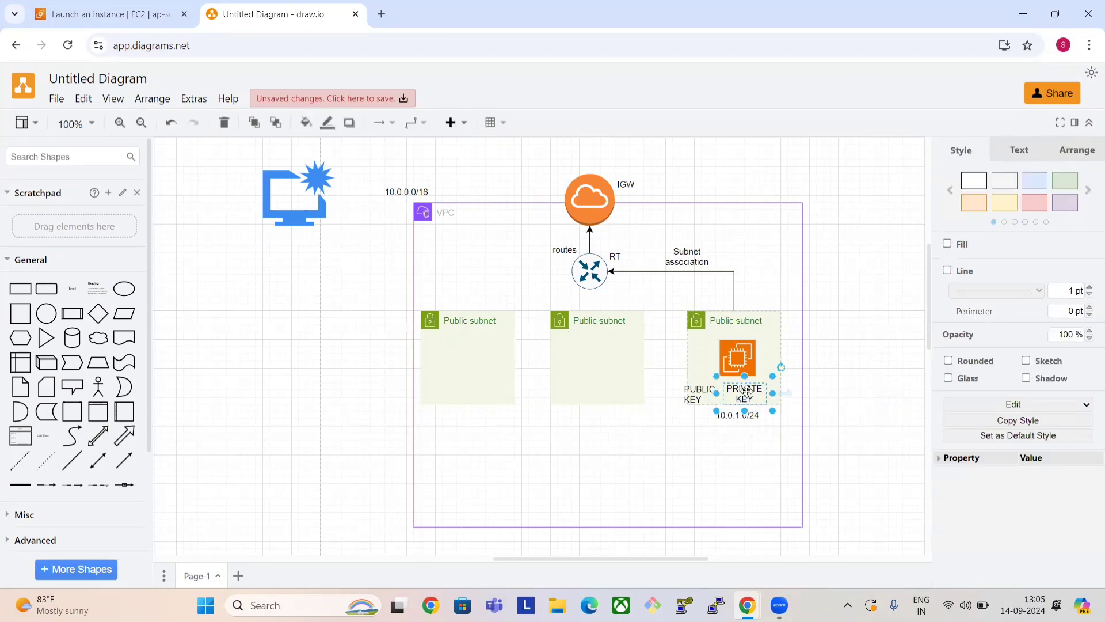
{"action": "left_click", "coordinate": [860, 372]}
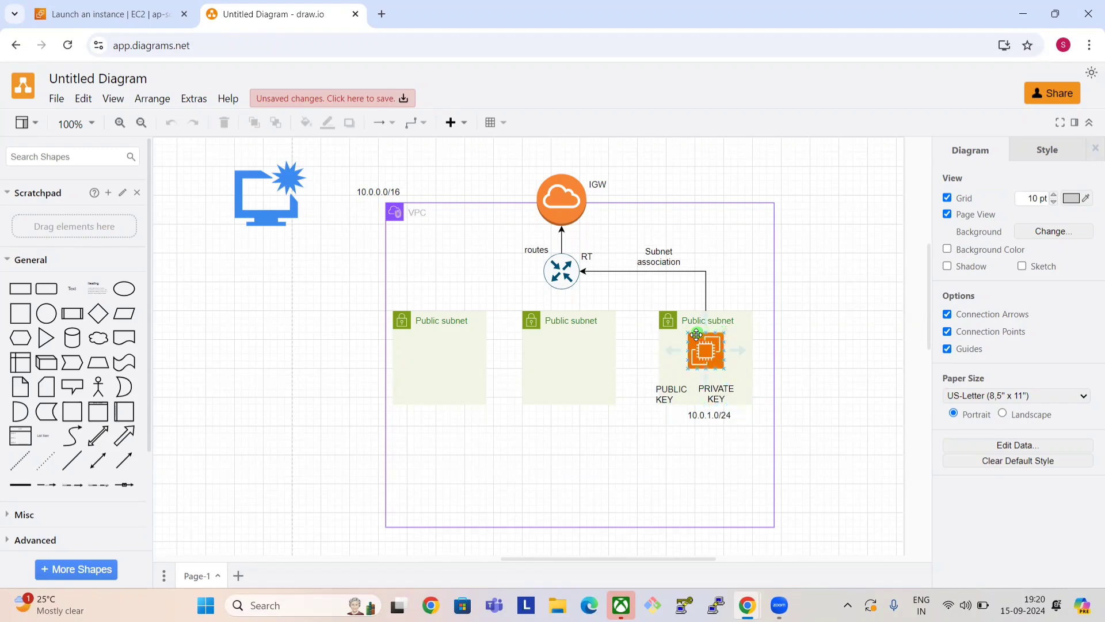
Step: Review the EC2 instance with its public and private key labels in the diagram
{"action": "left_click", "coordinate": [702, 353]}
{"action": "key", "text": "Escape"}
{"action": "mouse_move", "coordinate": [699, 308]}
{"action": "left_click", "coordinate": [703, 412]}
{"action": "left_click", "coordinate": [717, 390]}
Step: Return to the EC2 launch page and create a key pair named KGF1 with type RSA and .pem format
{"action": "left_click", "coordinate": [149, 7]}
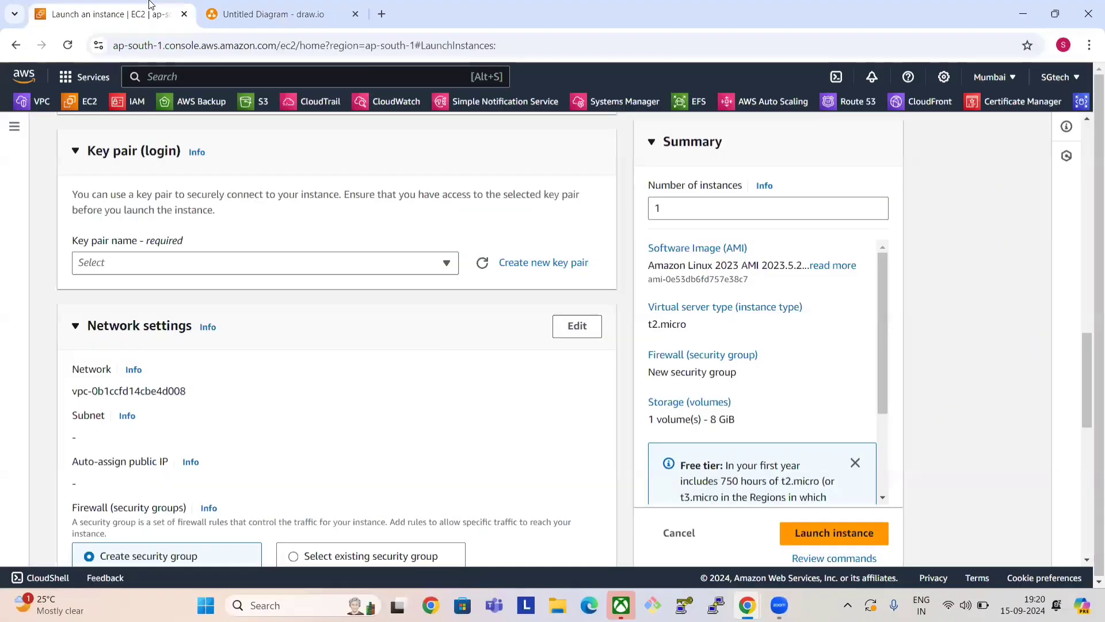
{"action": "left_click", "coordinate": [242, 270]}
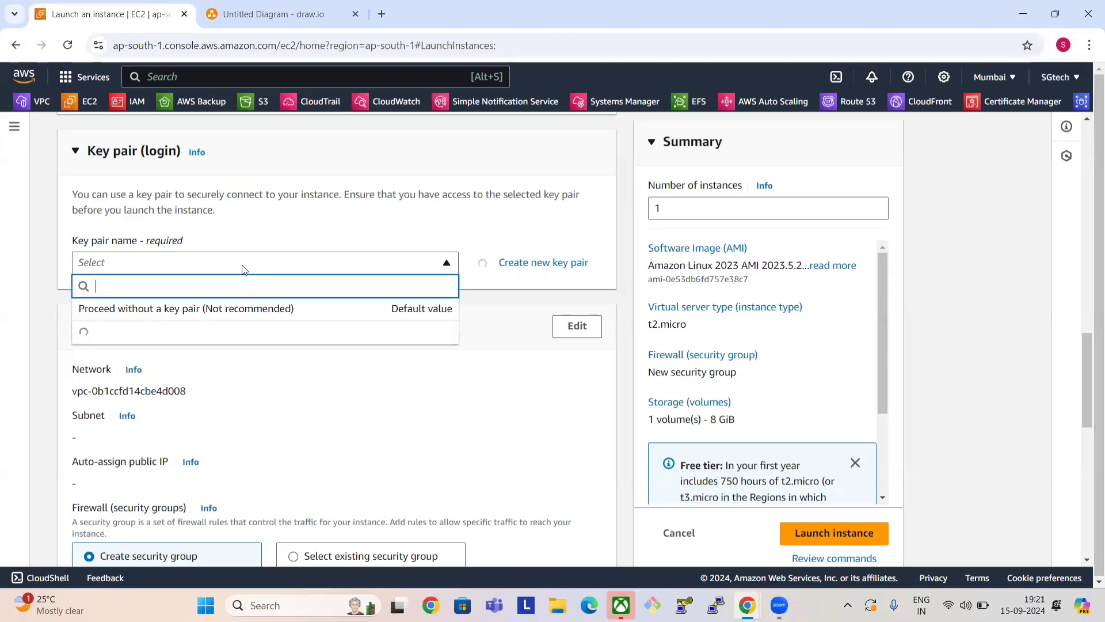
{"action": "left_click", "coordinate": [533, 262]}
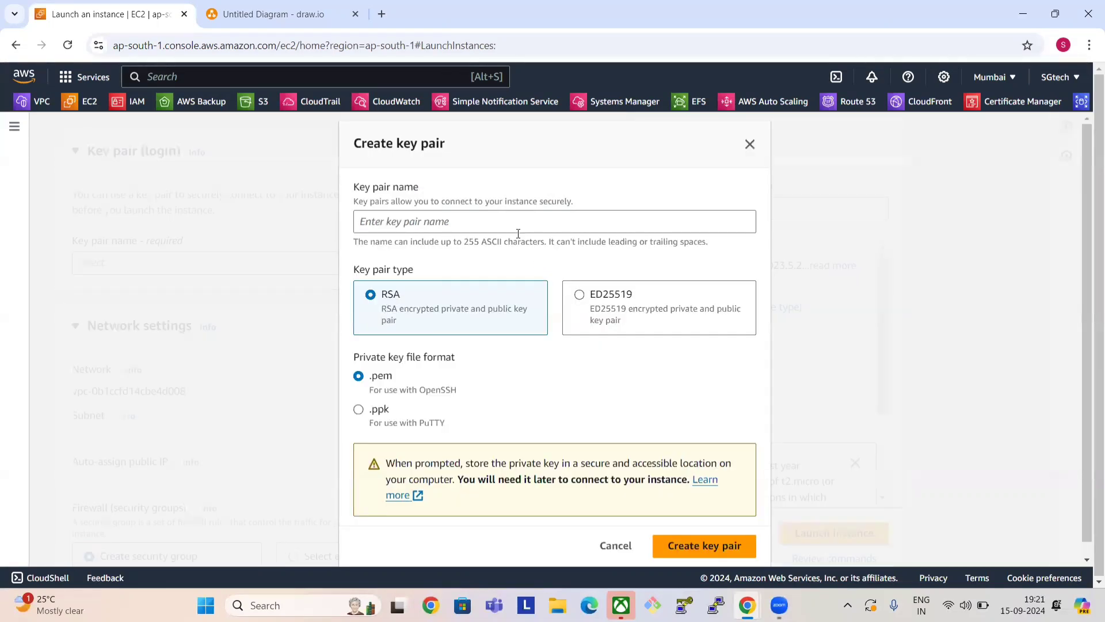
{"action": "left_click", "coordinate": [488, 213]}
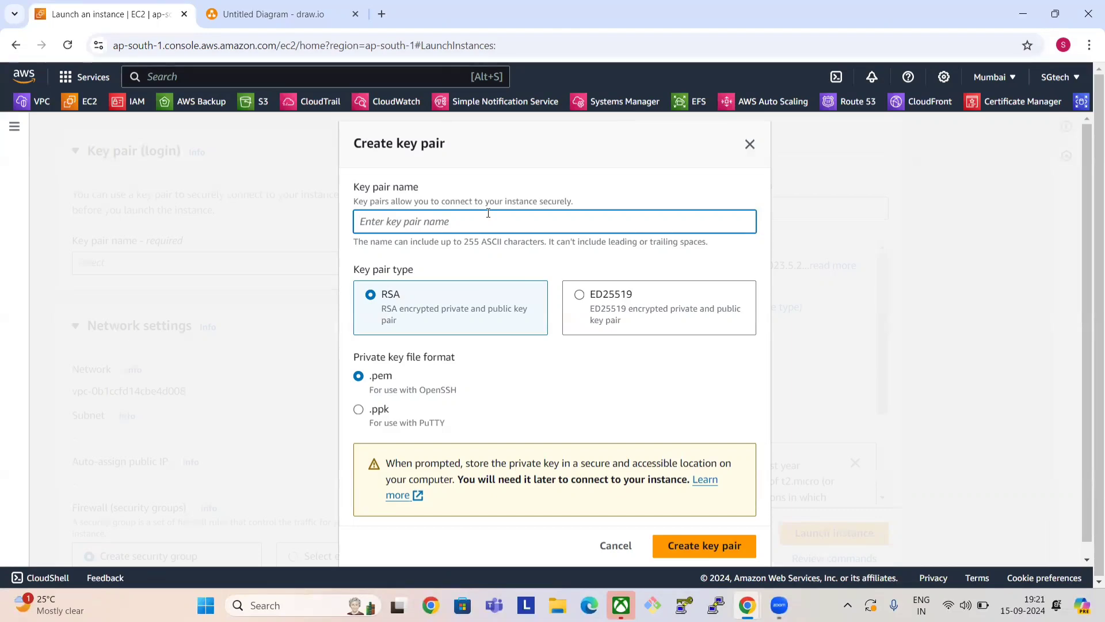
{"action": "type", "text": "KGF1"}
{"action": "left_click", "coordinate": [700, 557]}
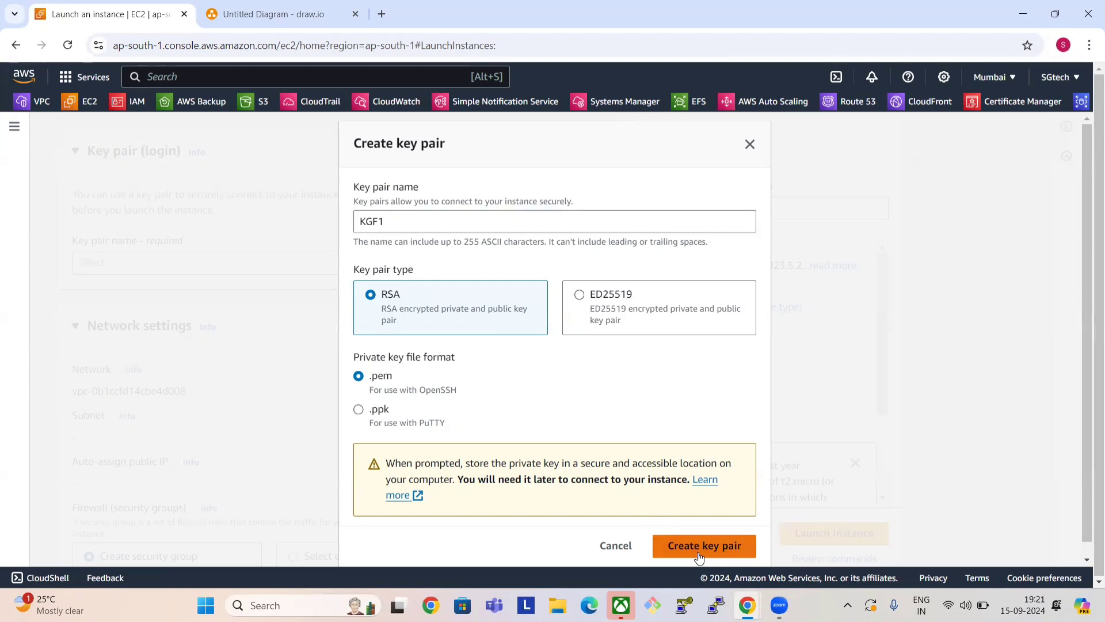
{"action": "left_click", "coordinate": [699, 557]}
{"action": "left_click", "coordinate": [404, 224]}
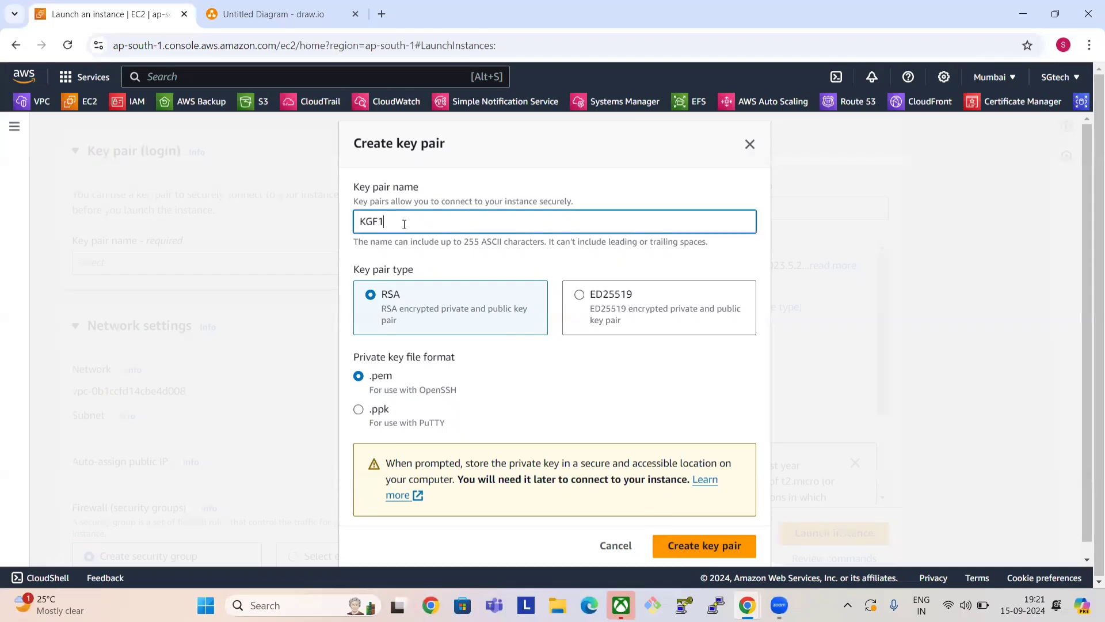
{"action": "left_click", "coordinate": [691, 546]}
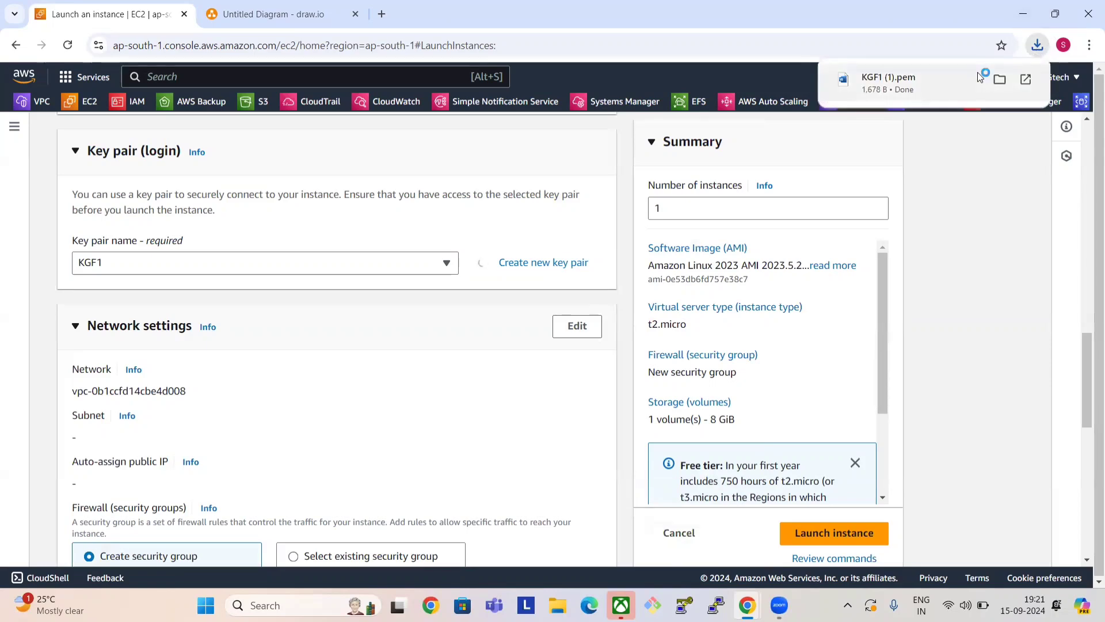
Step: Open the downloaded key file KGF1 (1).pem in Word and select the whole private key text to inspect it
{"action": "left_click", "coordinate": [958, 76]}
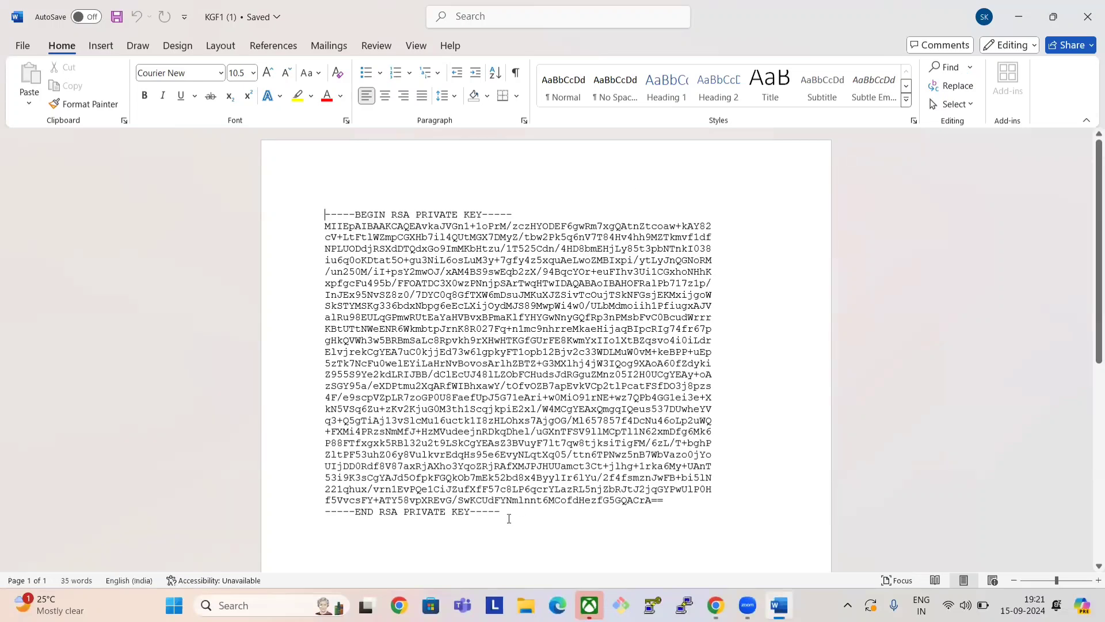
{"action": "left_click_drag", "start_coordinate": [509, 518], "coordinate": [324, 214]}
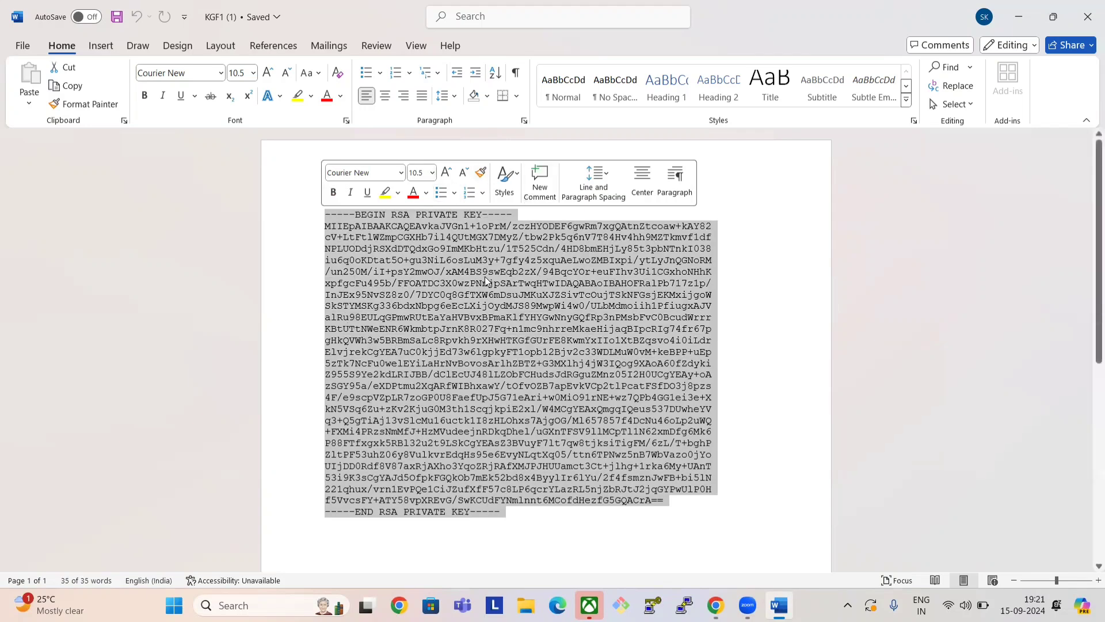
{"action": "key", "text": "alt+Tab"}
{"action": "key", "text": "alt+Tab"}
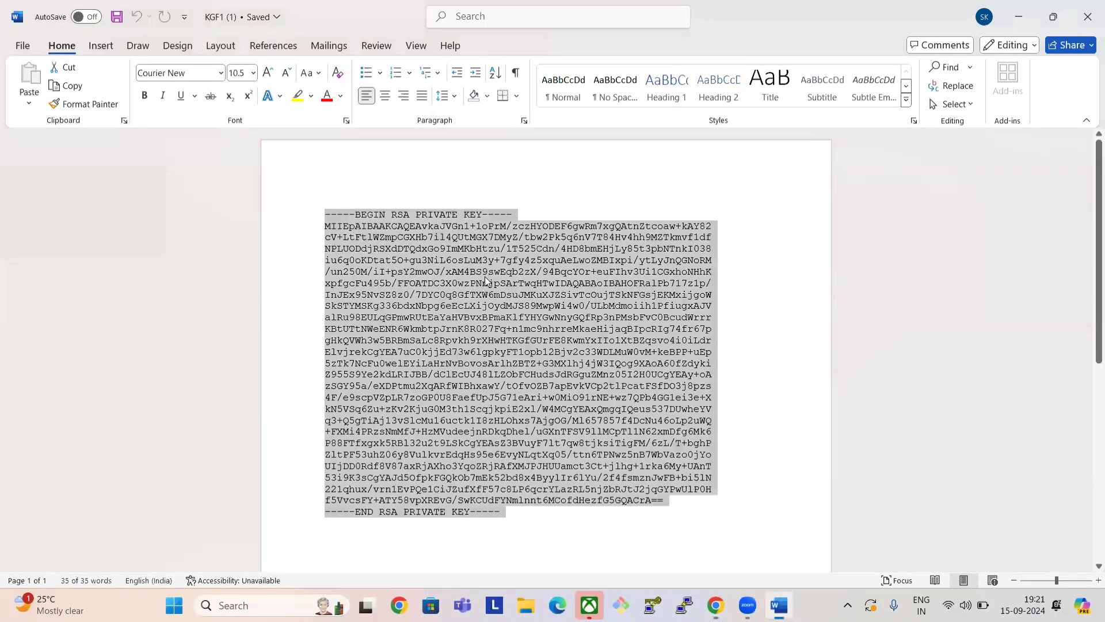
Step: Switch back to the draw.io diagram and examine the key labels by the EC2 instance
{"action": "key", "text": "alt+Tab"}
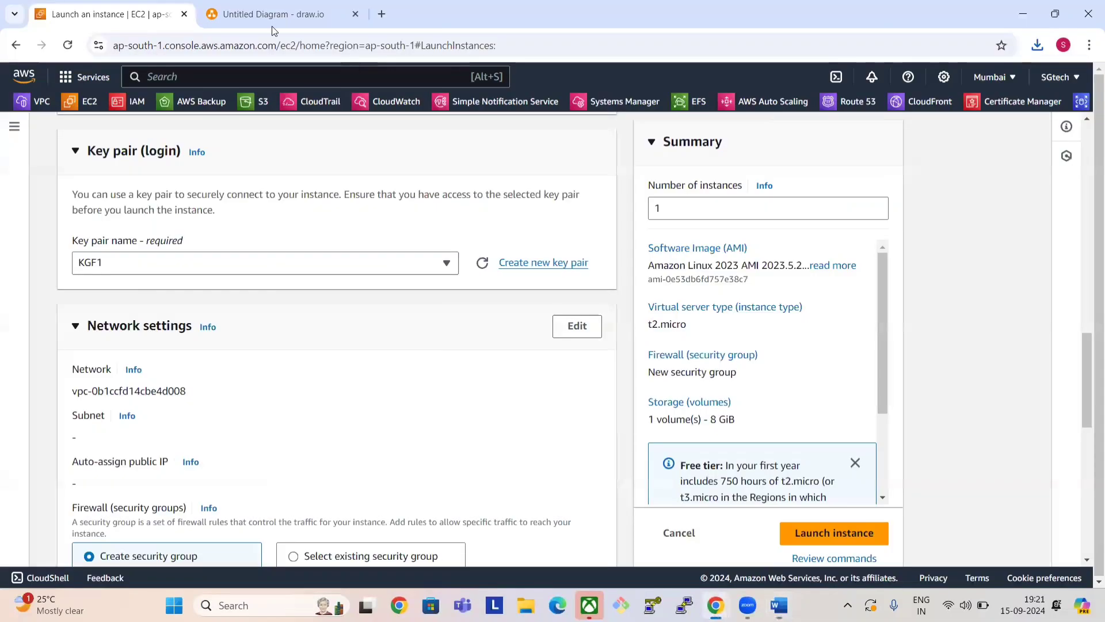
{"action": "left_click", "coordinate": [224, 12]}
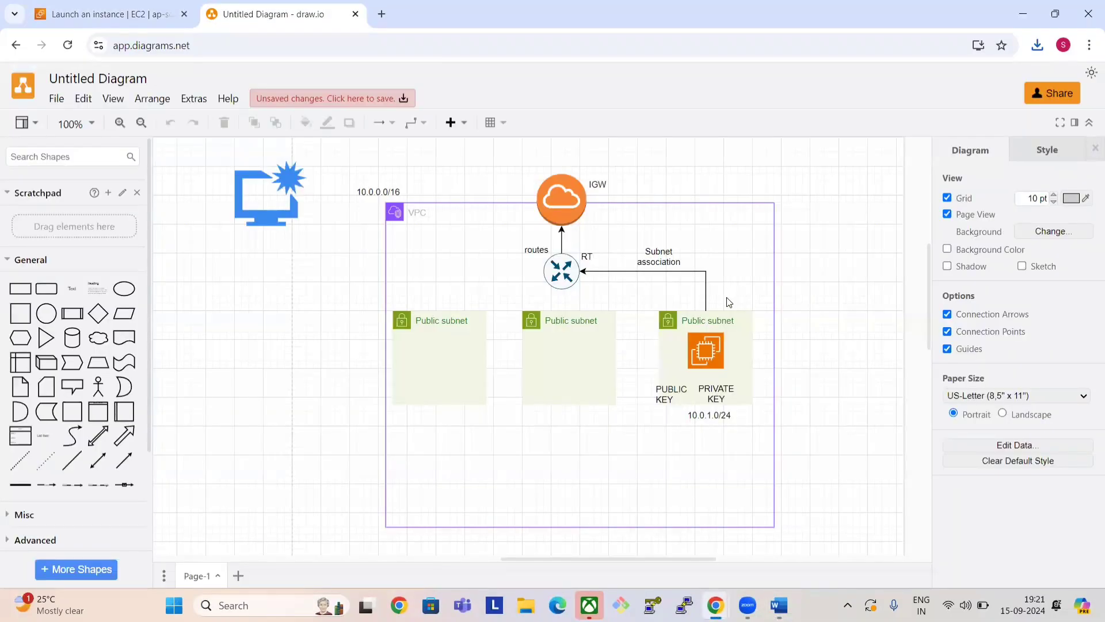
{"action": "left_click", "coordinate": [716, 315]}
{"action": "left_click", "coordinate": [649, 382]}
Step: Switch to the KGF1 (1) key file in Word, select all its text, and close the document
{"action": "key", "text": "alt+Tab"}
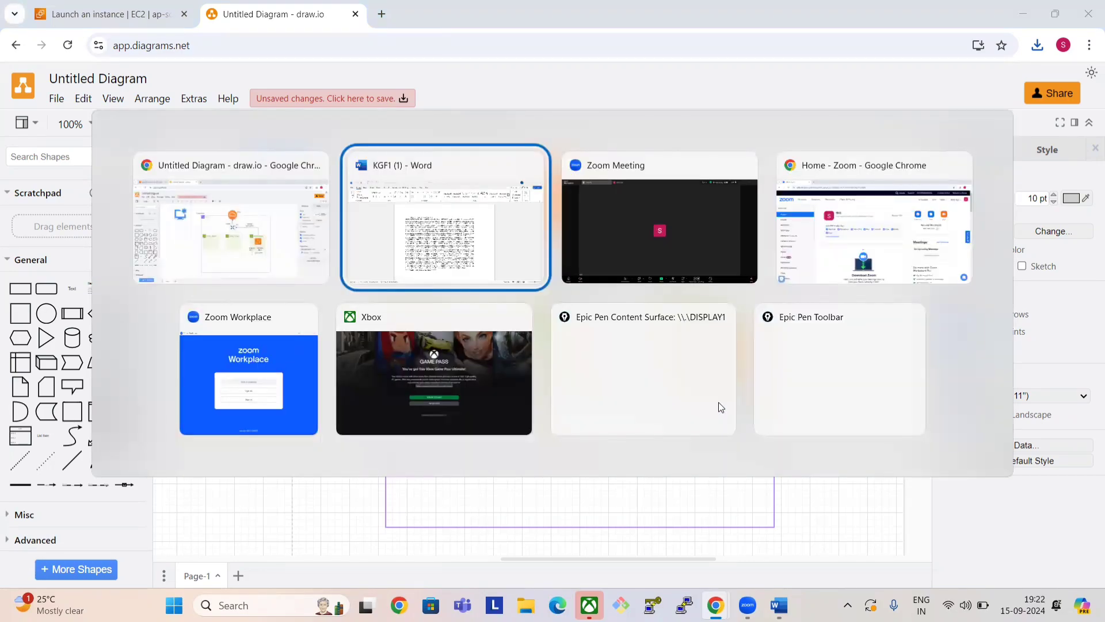
{"action": "key", "text": "ctrl+a"}
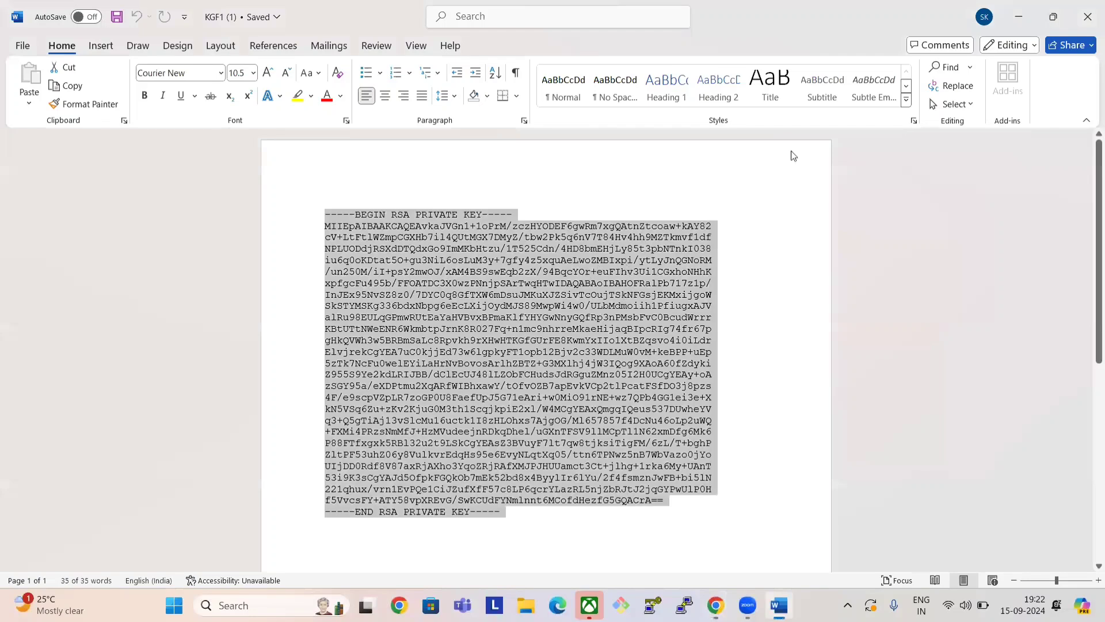
{"action": "left_click", "coordinate": [1087, 13]}
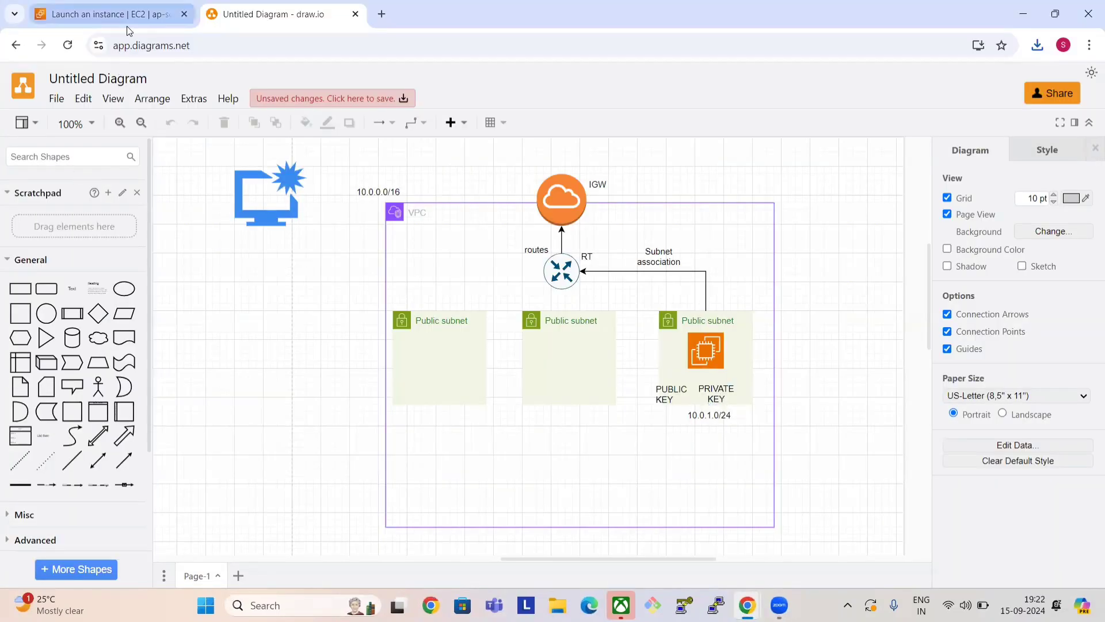
Step: Return to the EC2 launch page and check the selected key pair in the login settings
{"action": "left_click", "coordinate": [134, 5]}
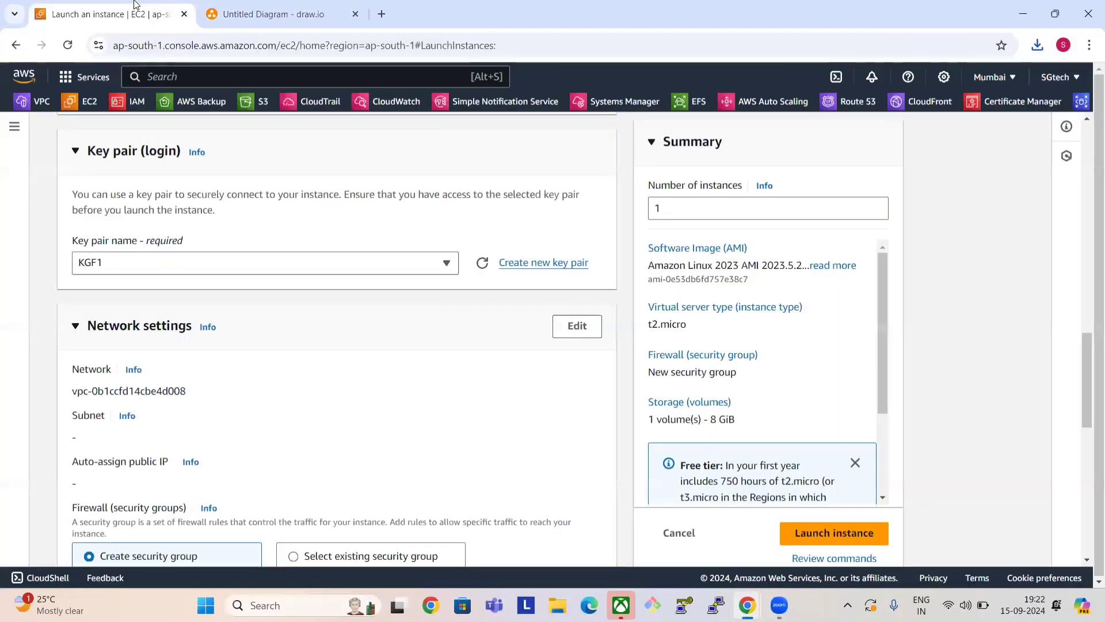
{"action": "left_click", "coordinate": [168, 262]}
{"action": "left_click", "coordinate": [169, 262]}
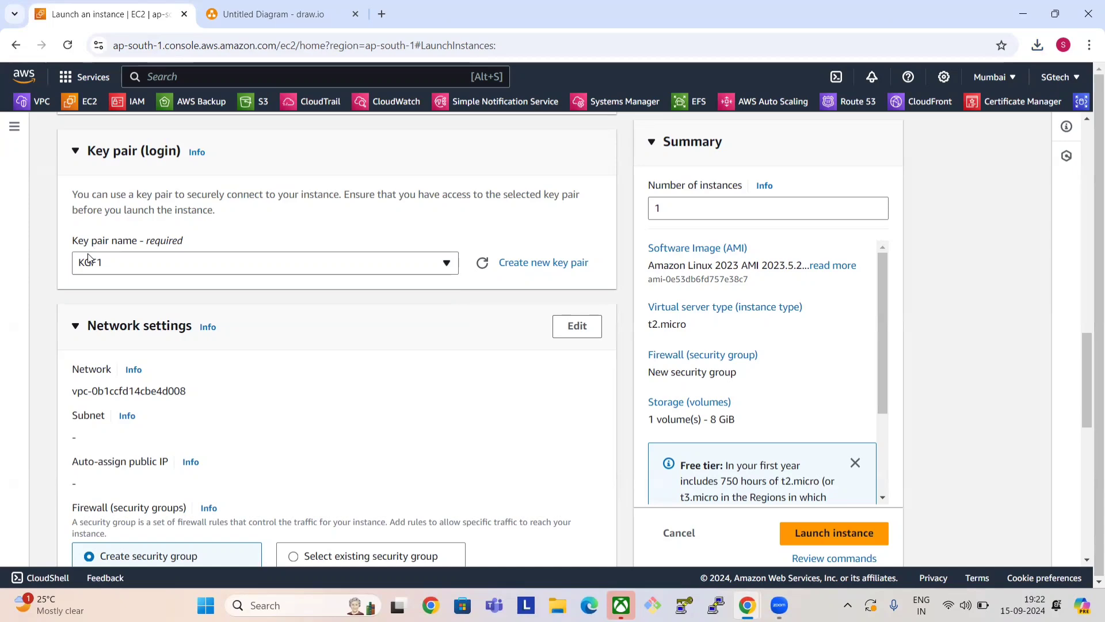
Step: Open the launch form's network settings for editing to show the VPC, subnet and firewall options
{"action": "left_click", "coordinate": [577, 326]}
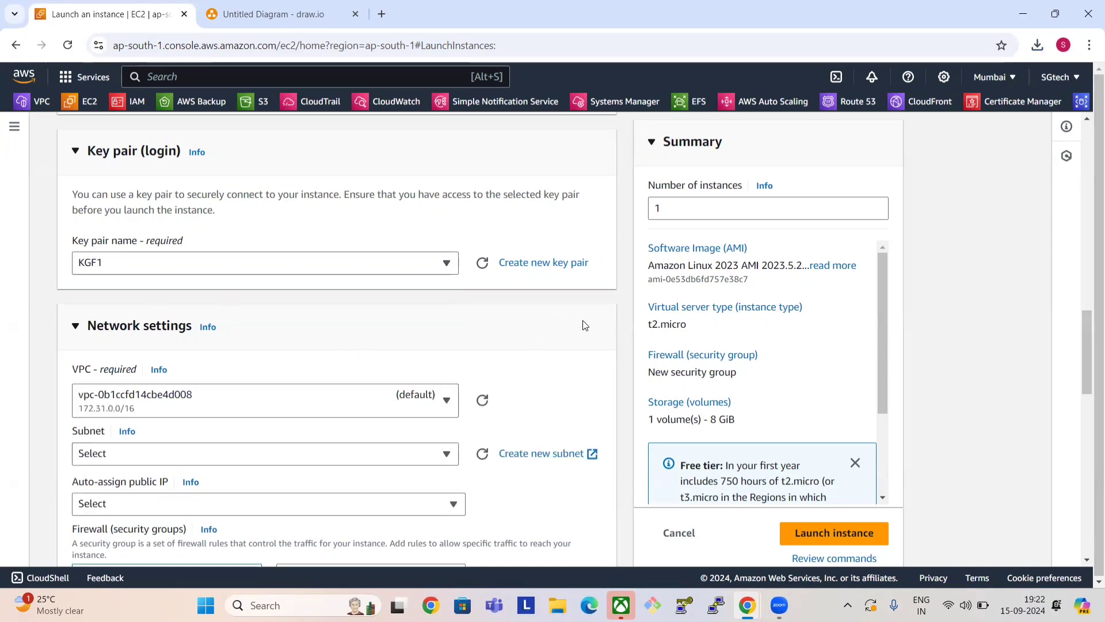
{"action": "scroll", "coordinate": [477, 331], "scroll_direction": "down", "scroll_amount": 3}
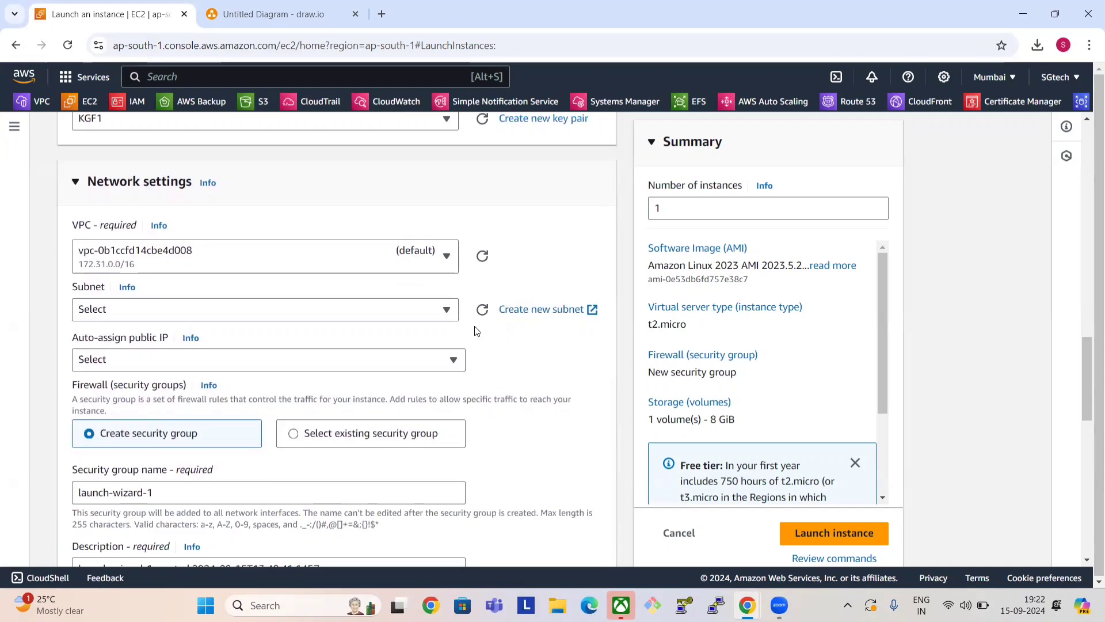
Step: In the draw.io diagram, move the EC2 icon out of the public subnet to below the computer icon, outside the VPC, and return to the launch page
{"action": "left_click", "coordinate": [272, 8]}
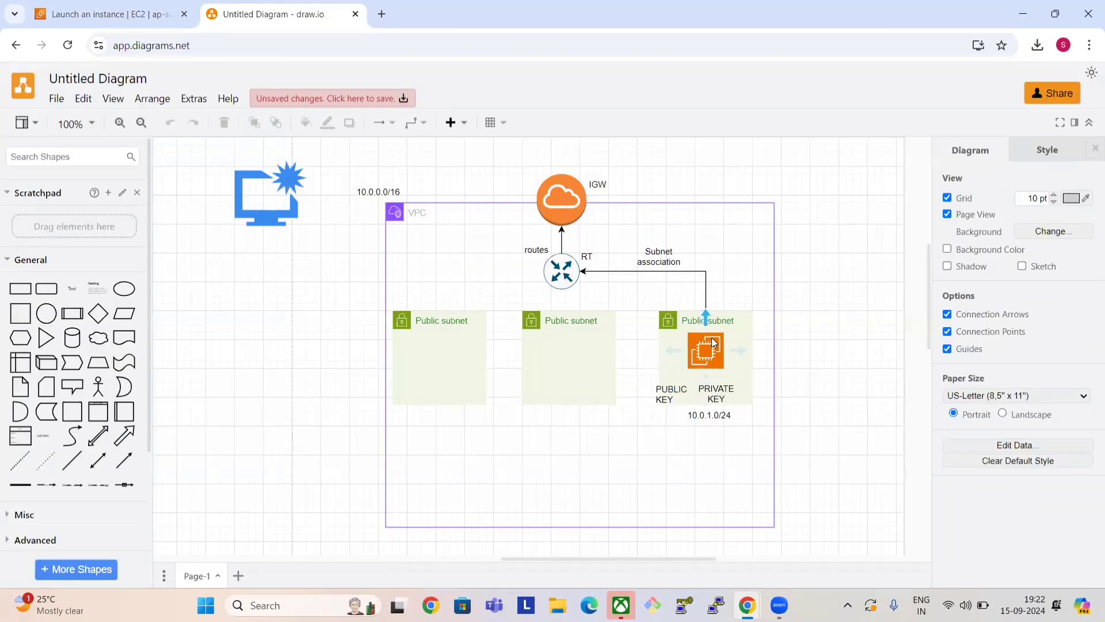
{"action": "left_click_drag", "start_coordinate": [711, 343], "coordinate": [668, 343]}
{"action": "left_click_drag", "start_coordinate": [343, 366], "coordinate": [258, 400]}
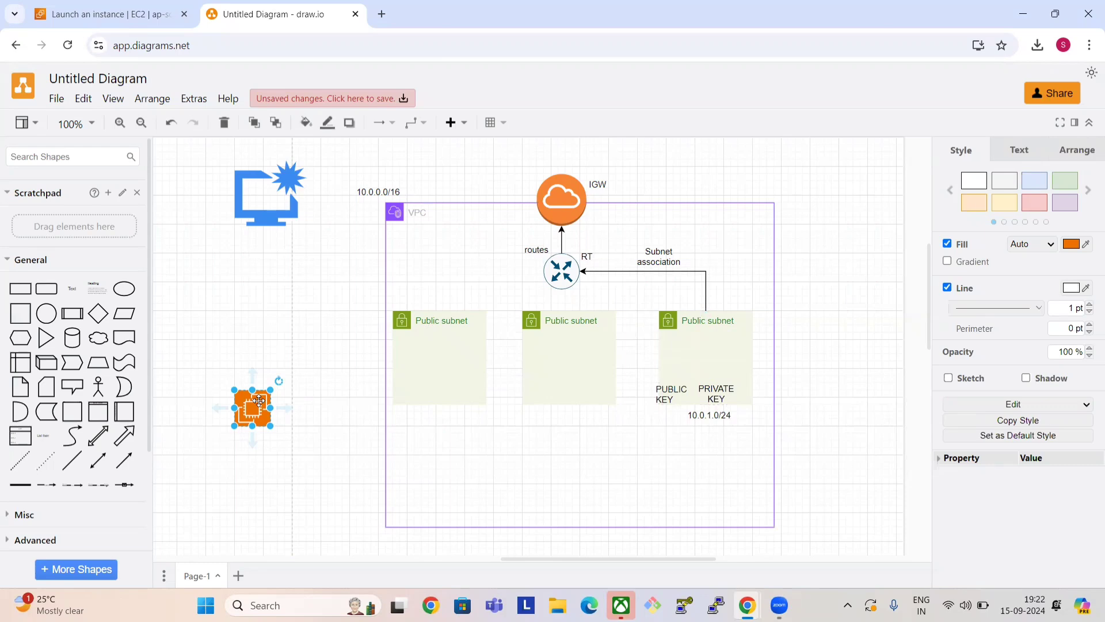
{"action": "left_click", "coordinate": [69, 13]}
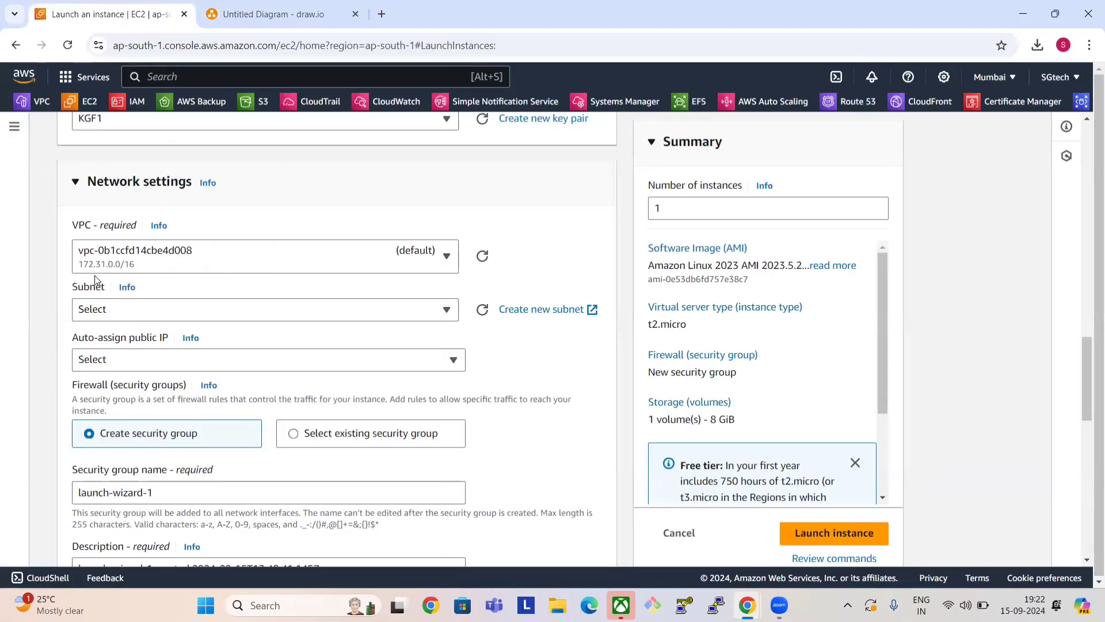
Step: Switch to the draw.io diagram and move the EC2 icon back into the public subnet labelled 10.0.1.0/24
{"action": "left_click", "coordinate": [226, 8]}
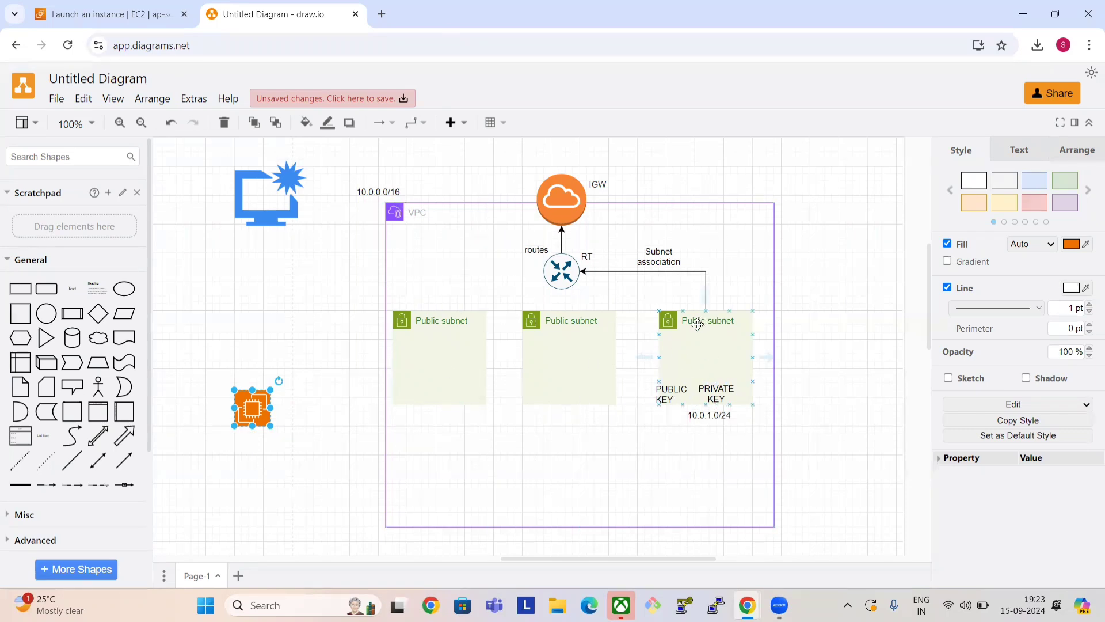
{"action": "left_click", "coordinate": [92, 7]}
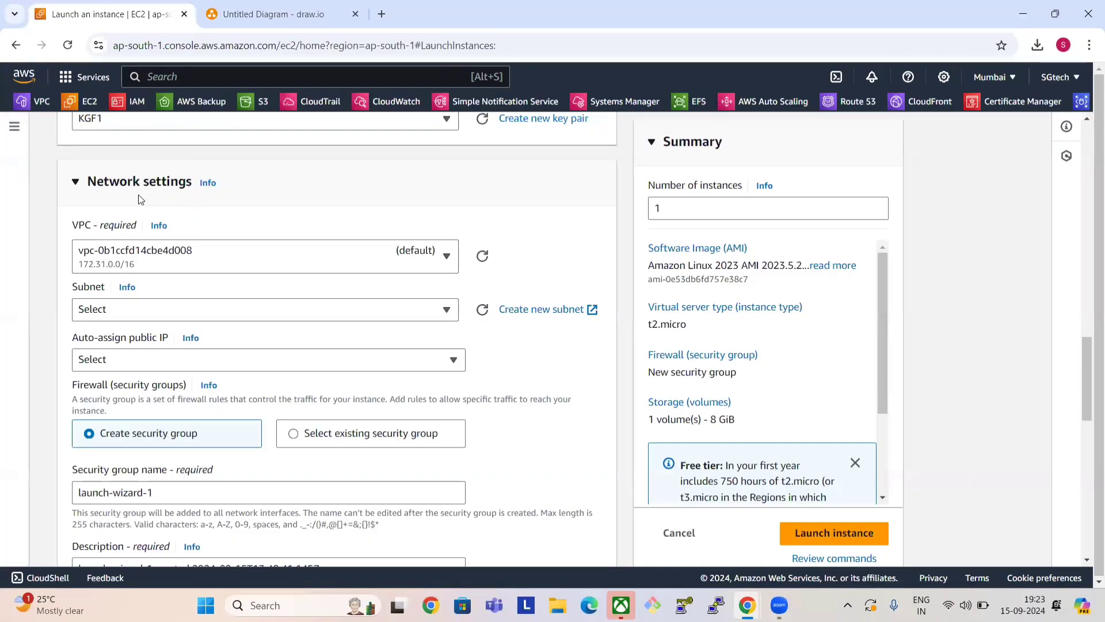
{"action": "left_click", "coordinate": [270, 14]}
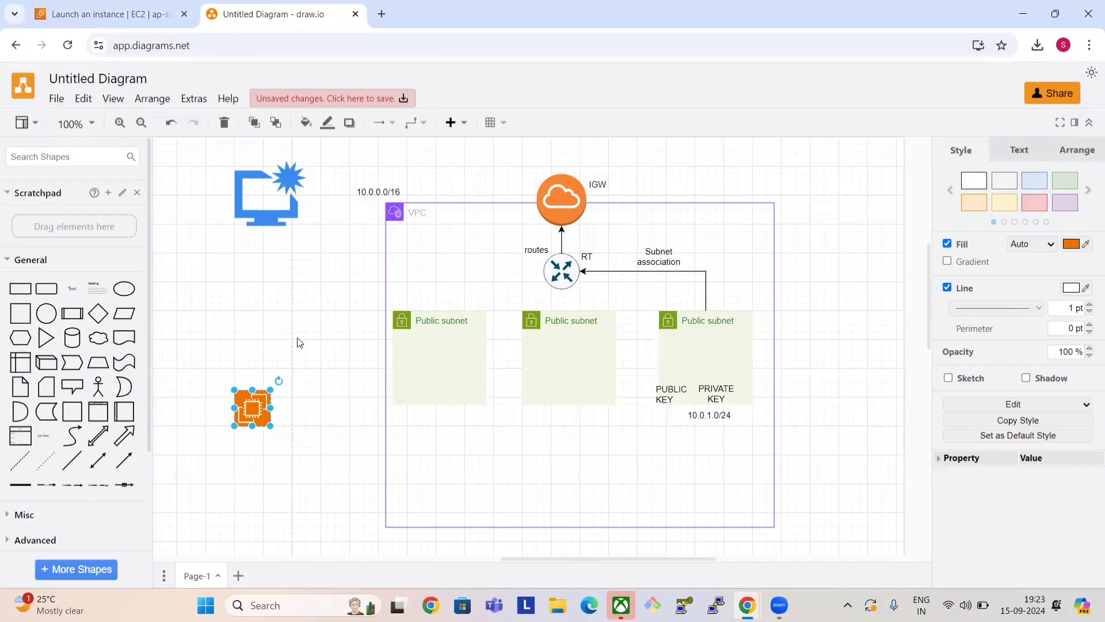
{"action": "left_click_drag", "start_coordinate": [242, 413], "coordinate": [695, 358]}
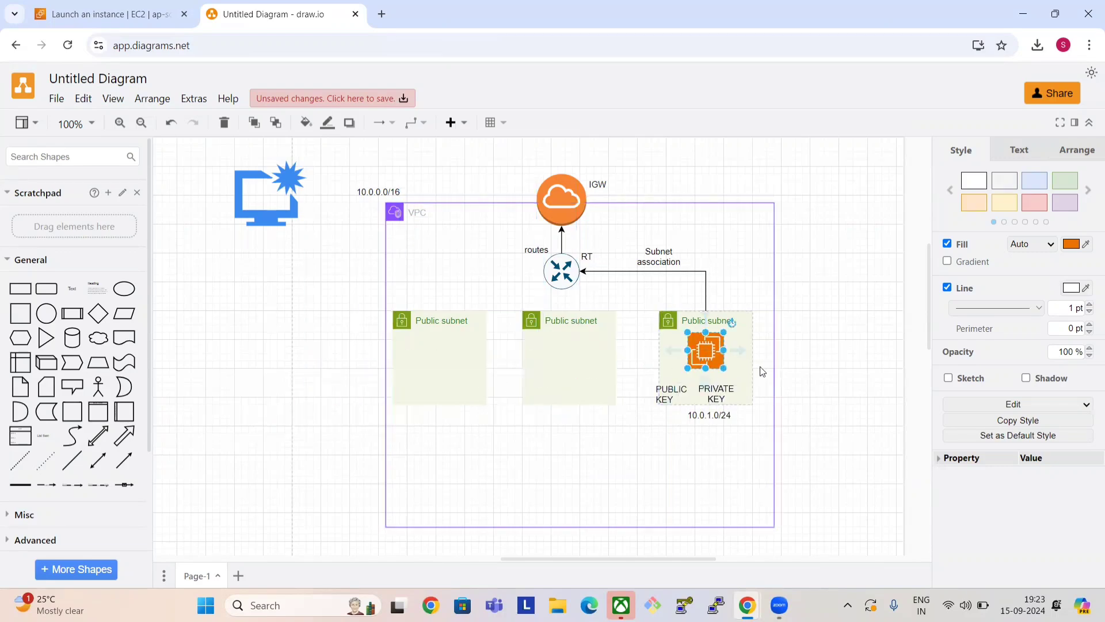
{"action": "left_click", "coordinate": [793, 361]}
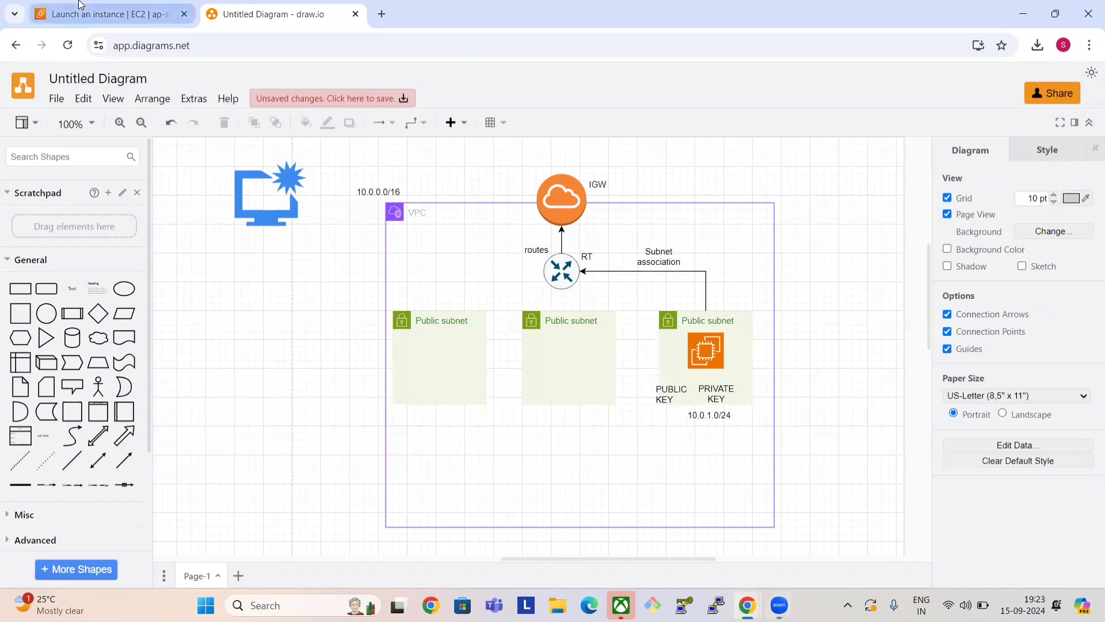
Step: Return to the EC2 launch page and check which VPCs are available in the network settings
{"action": "left_click", "coordinate": [88, 5]}
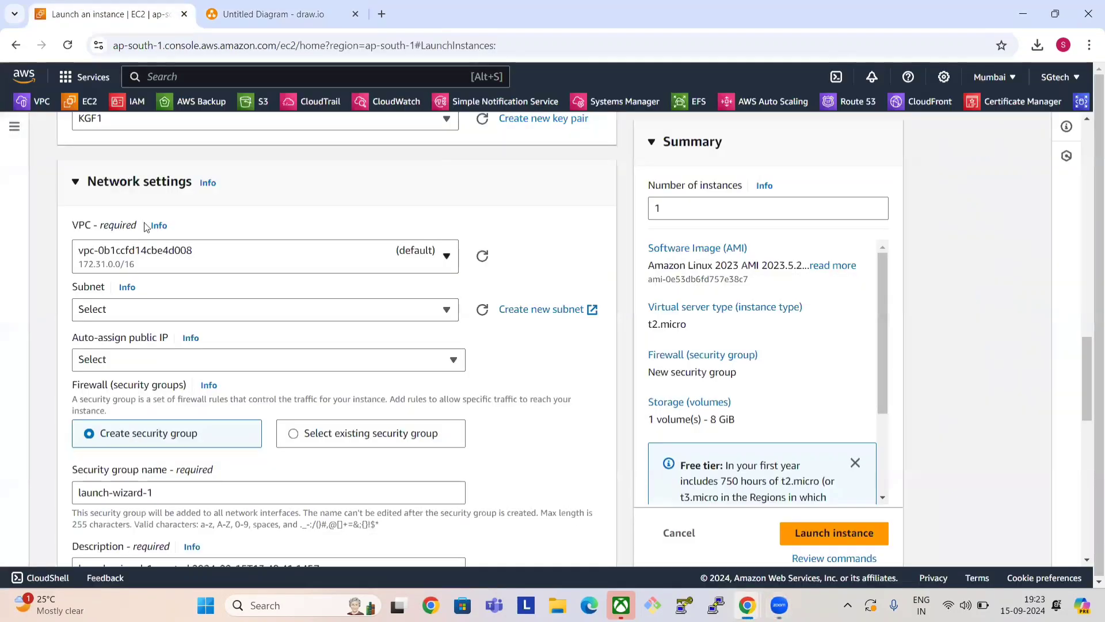
{"action": "left_click", "coordinate": [161, 249]}
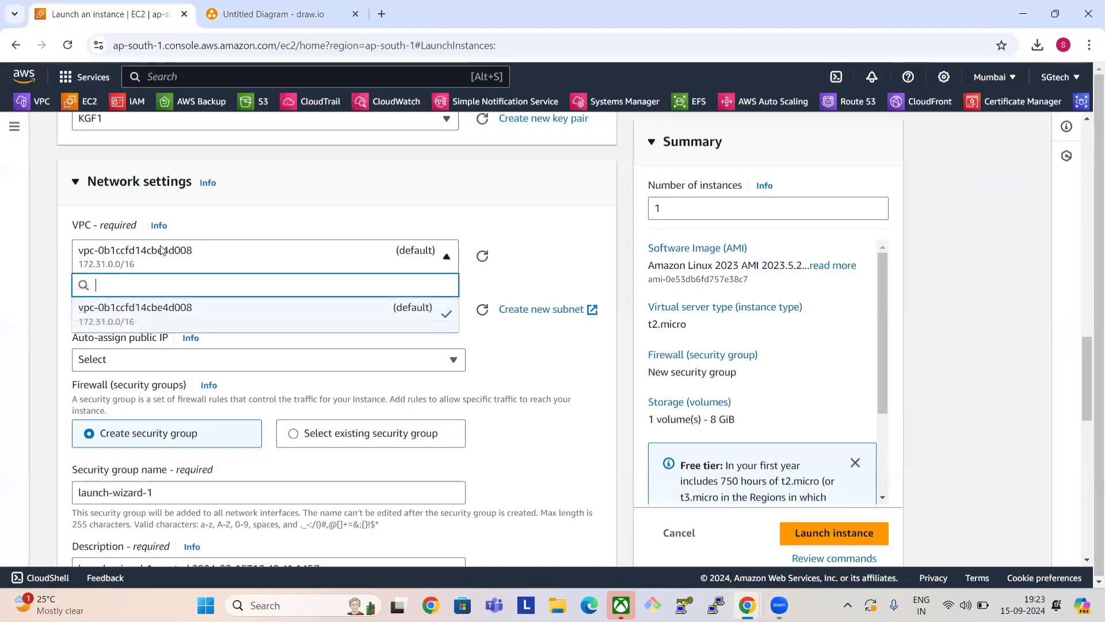
{"action": "left_click", "coordinate": [255, 176]}
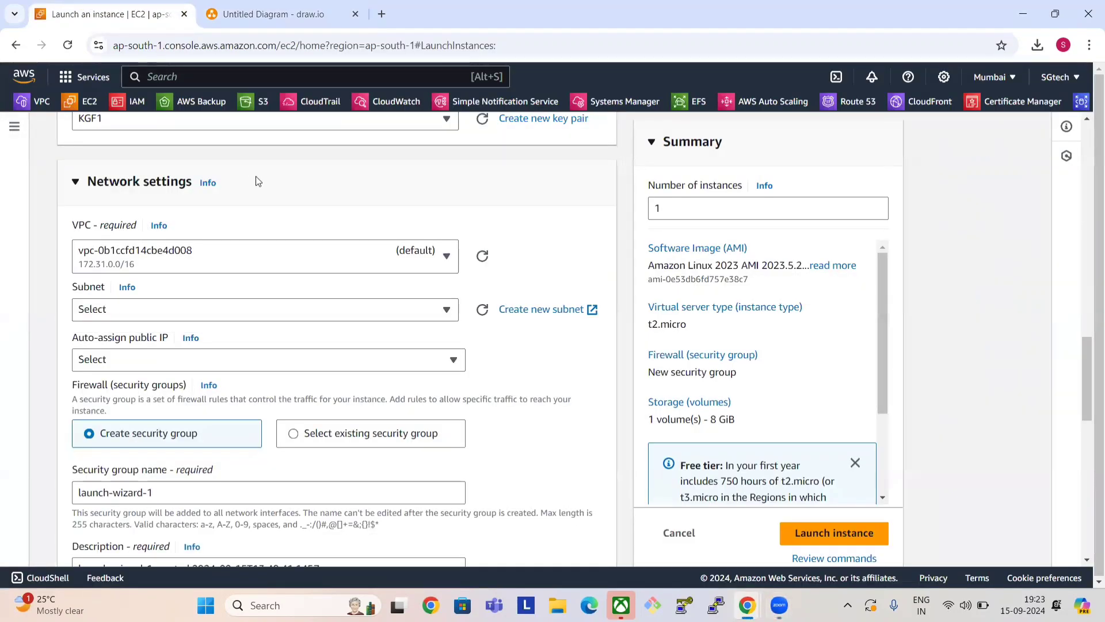
Step: Open the VPC console in a new browser tab and place it ahead of the launch page tab
{"action": "right_click", "coordinate": [39, 107]}
{"action": "left_click", "coordinate": [59, 115]}
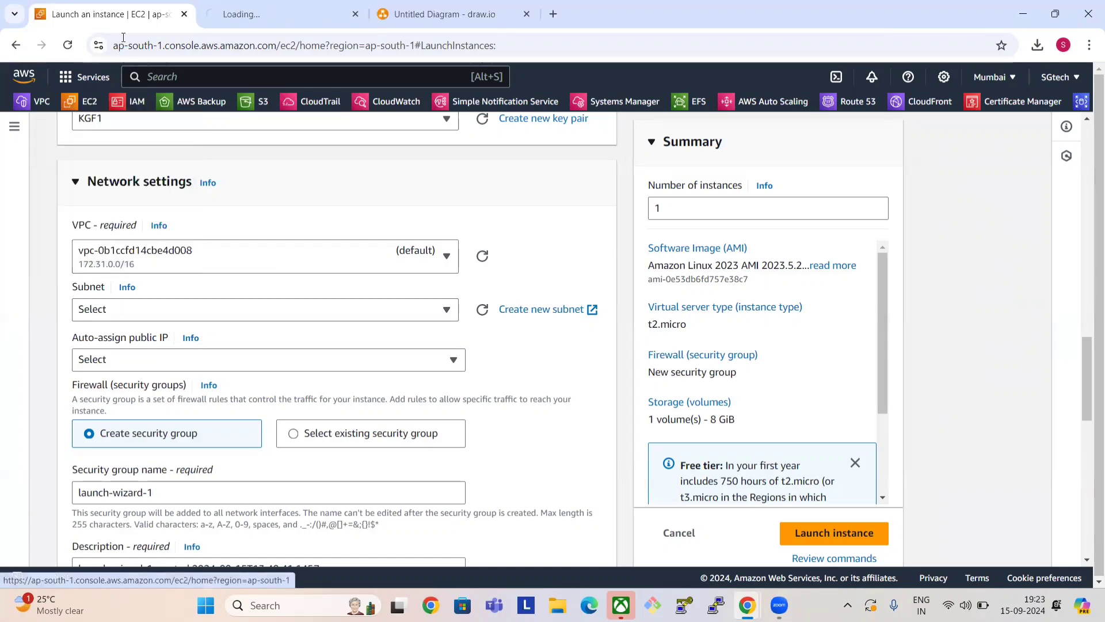
{"action": "left_click_drag", "start_coordinate": [241, 12], "coordinate": [113, 4]}
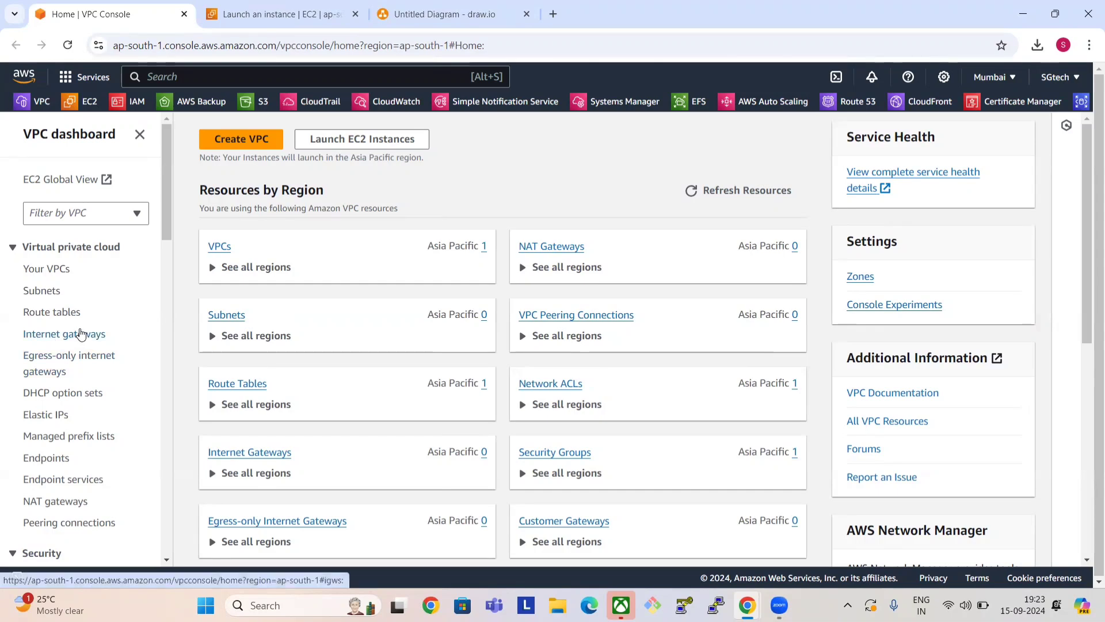
Step: Start creating a VPC with the VPC only option and name it MyVPC
{"action": "left_click", "coordinate": [254, 138]}
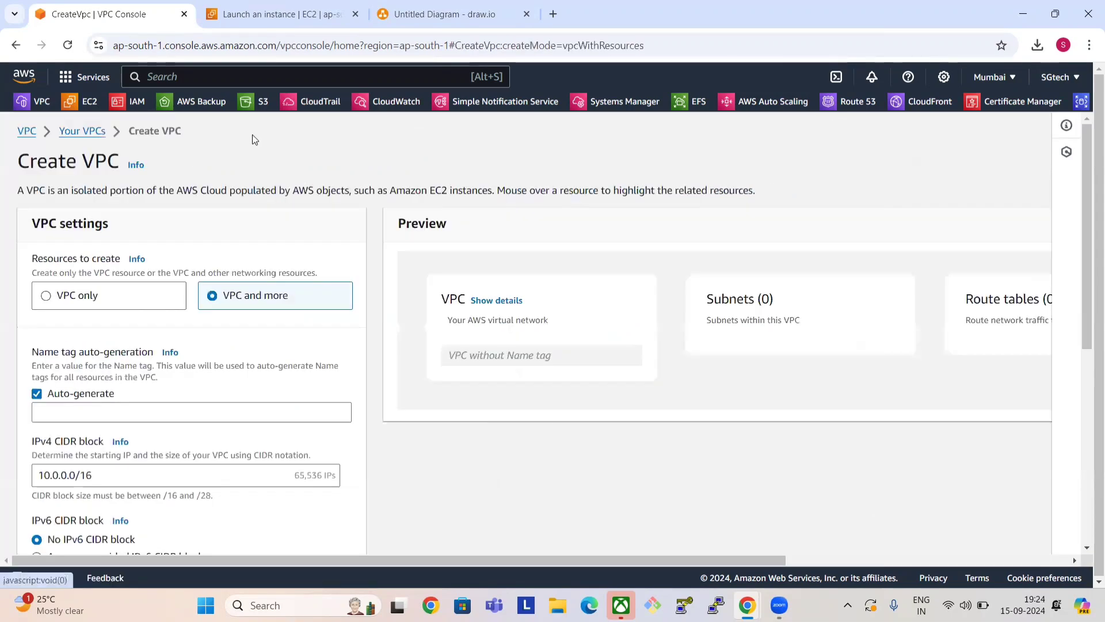
{"action": "left_click", "coordinate": [110, 295]}
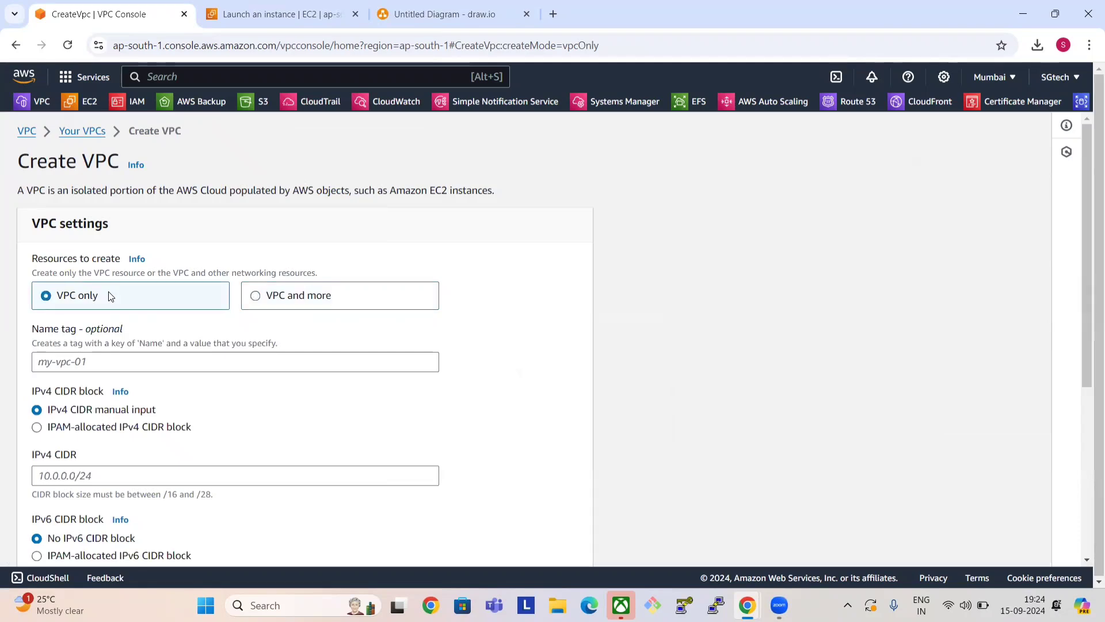
{"action": "left_click", "coordinate": [186, 370]}
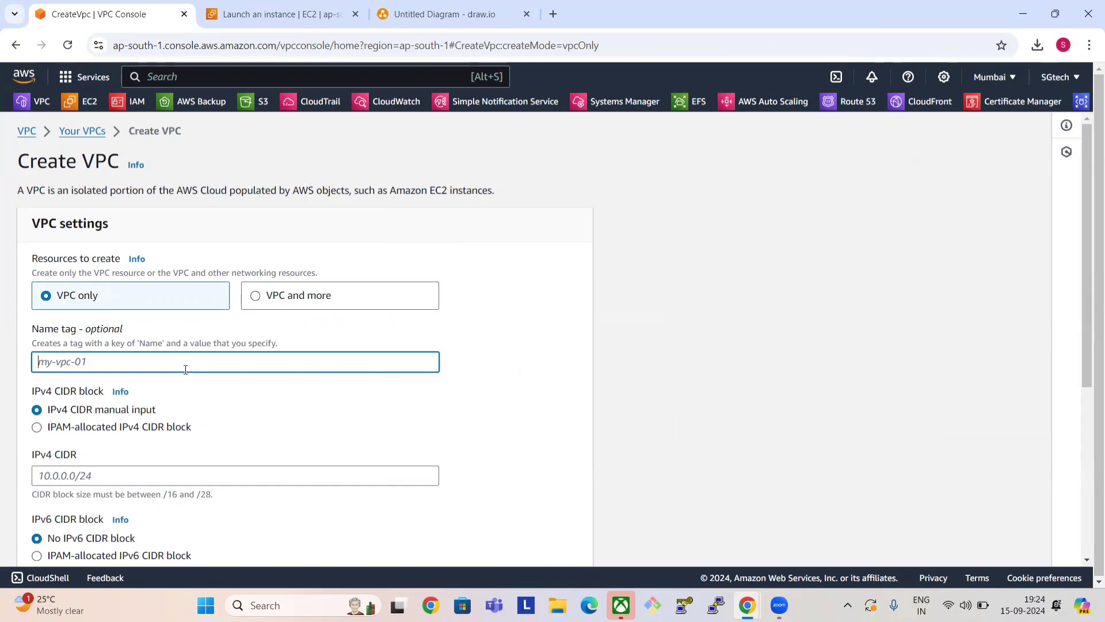
{"action": "type", "text": "m"}
{"action": "key", "text": "BackSpace"}
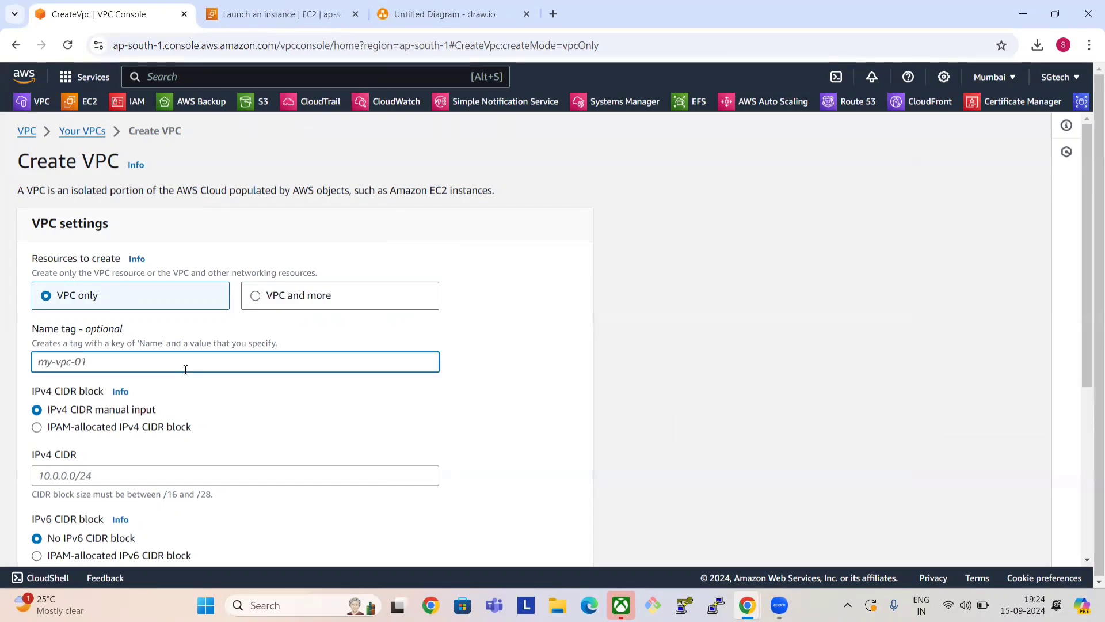
{"action": "type", "text": "MyVp"}
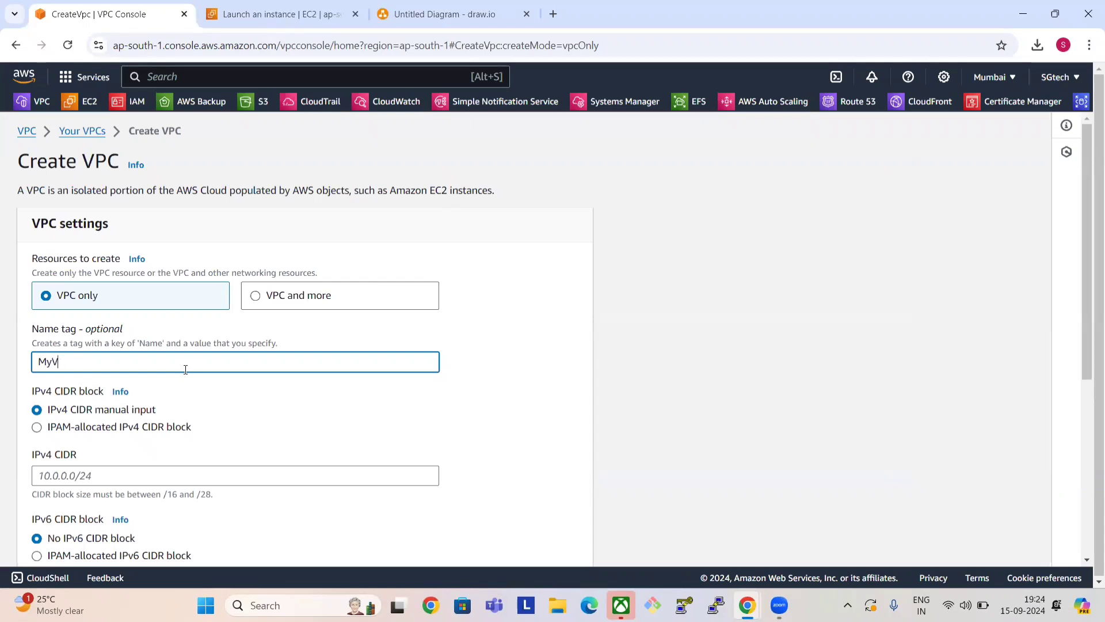
Step: Set the new VPC's IPv4 CIDR to 10.0.0.0/16 and create the VPC
{"action": "left_click", "coordinate": [229, 480]}
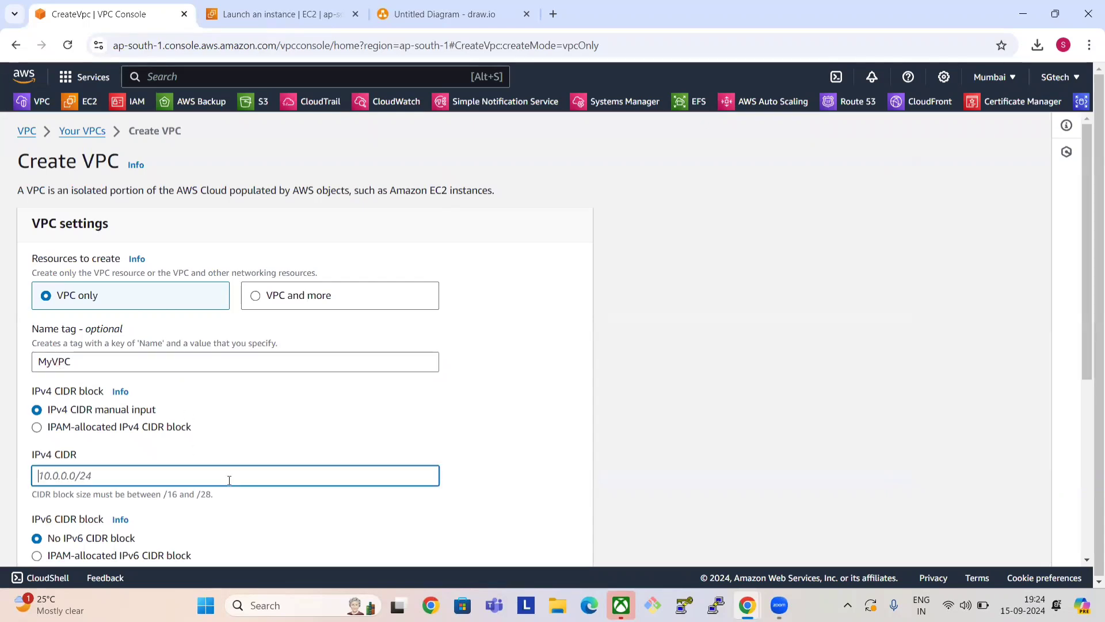
{"action": "type", "text": "10.0.0.0/16"}
{"action": "left_click", "coordinate": [615, 396]}
{"action": "scroll", "coordinate": [614, 396], "scroll_direction": "down", "scroll_amount": 5}
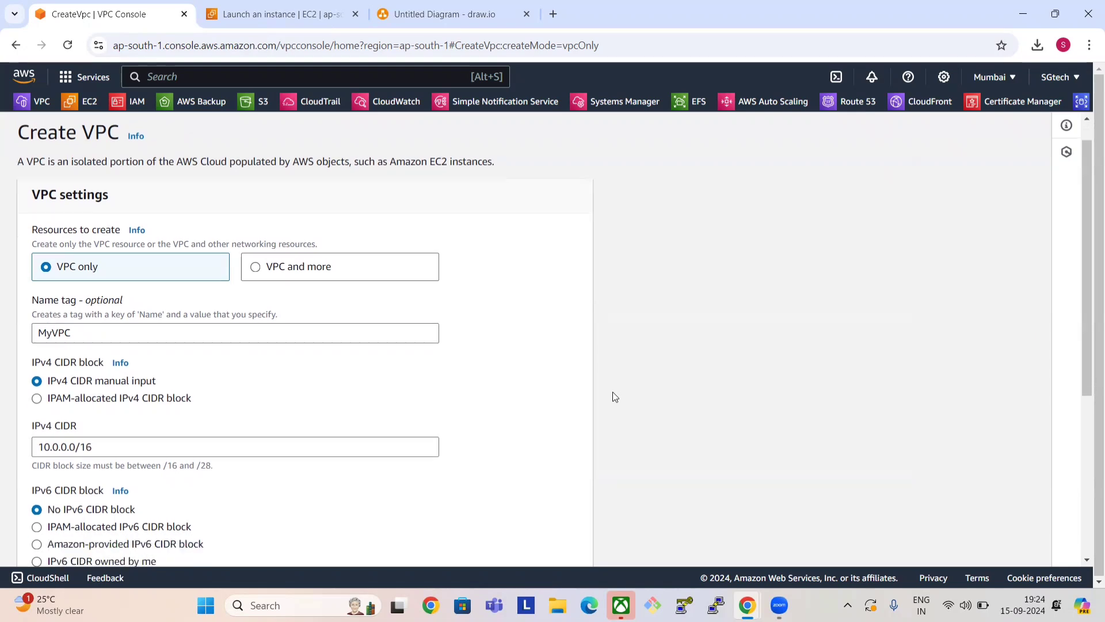
{"action": "left_click", "coordinate": [554, 545]}
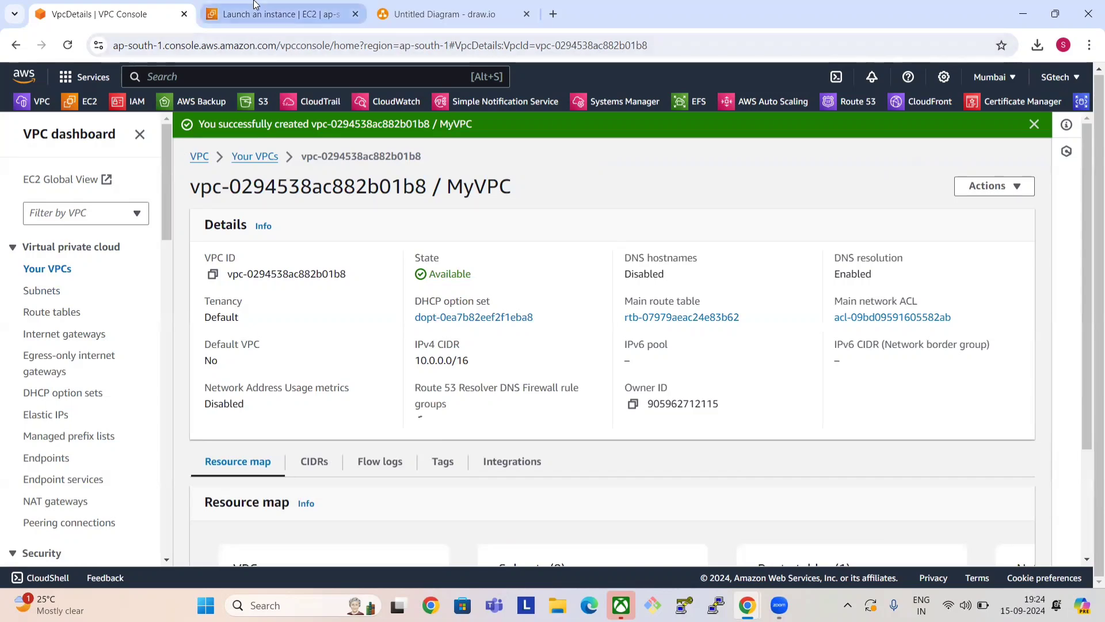
Step: Glance at the draw.io diagram, return to the EC2 launch page and refresh its list of VPCs
{"action": "left_click", "coordinate": [317, 4]}
{"action": "left_click", "coordinate": [419, 5]}
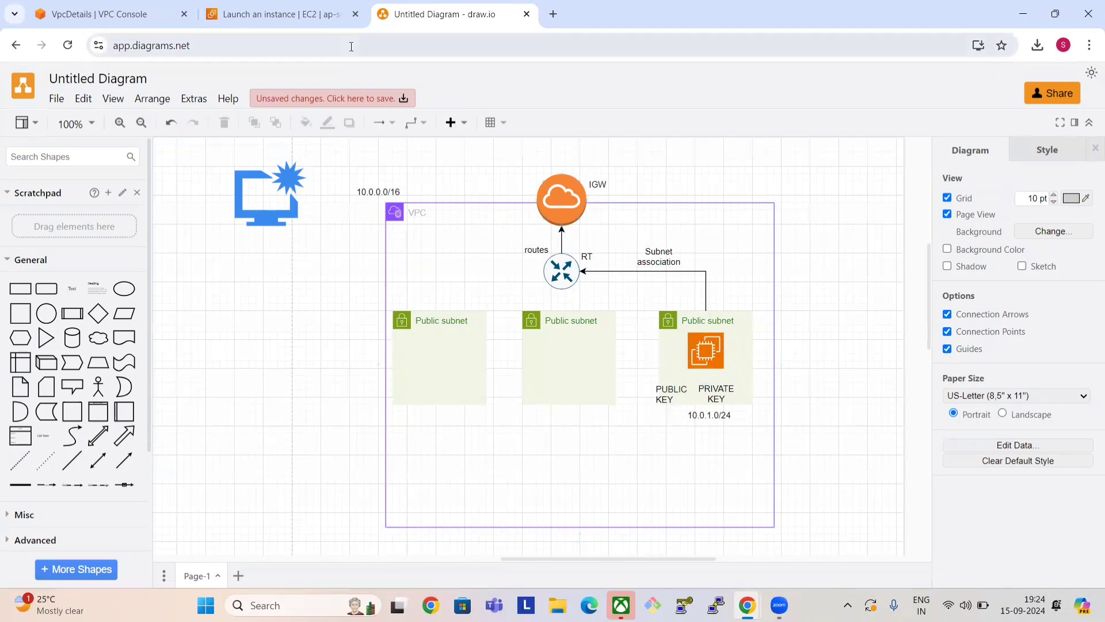
{"action": "left_click", "coordinate": [305, 5]}
{"action": "left_click", "coordinate": [250, 260]}
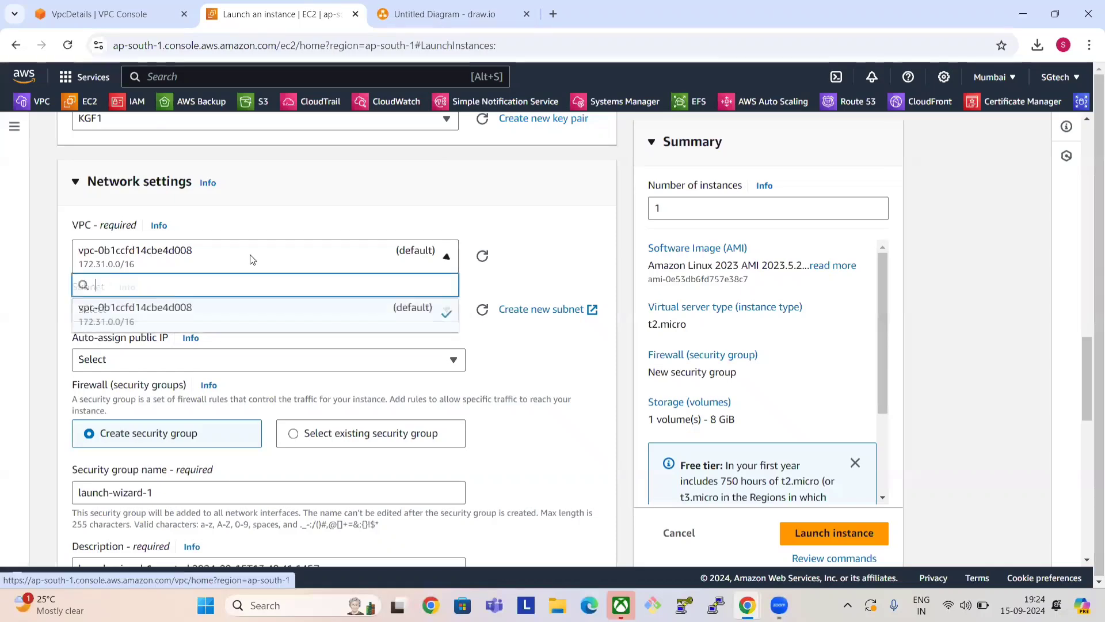
{"action": "left_click", "coordinate": [480, 257]}
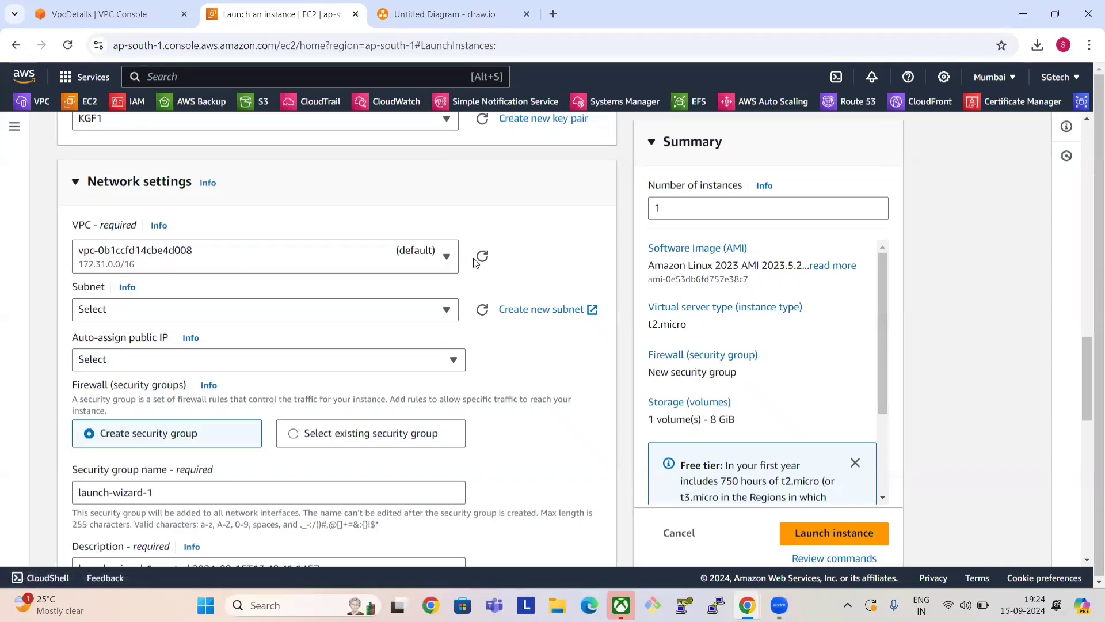
Step: Select MyVPC (10.0.0.0/16) as the instance's VPC after comparing with the VPC in the draw.io diagram
{"action": "left_click", "coordinate": [369, 255]}
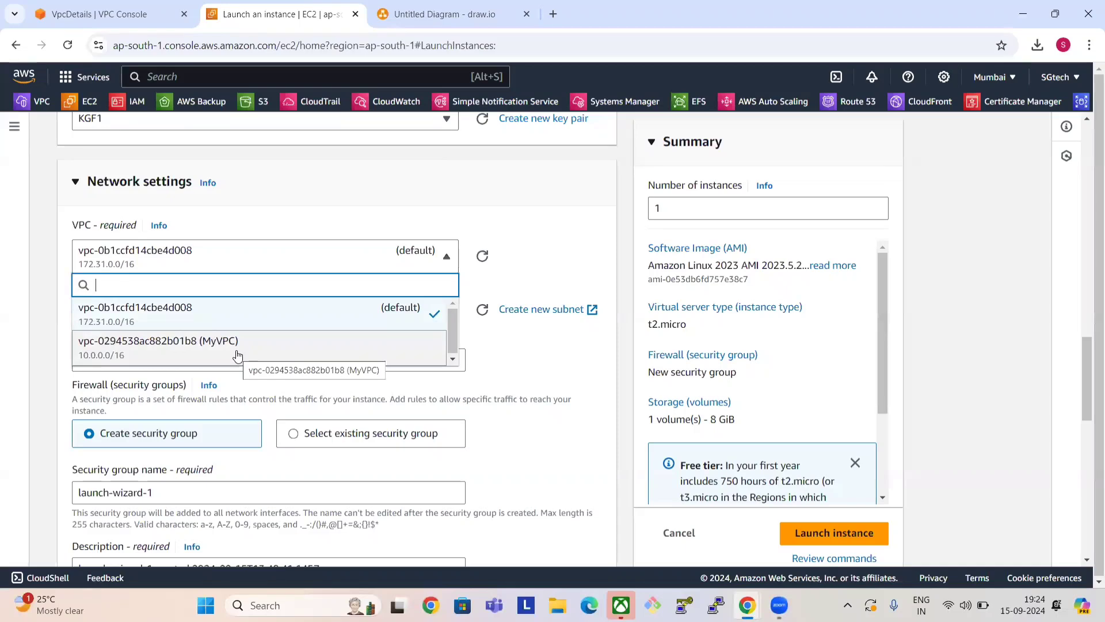
{"action": "left_click", "coordinate": [489, 11]}
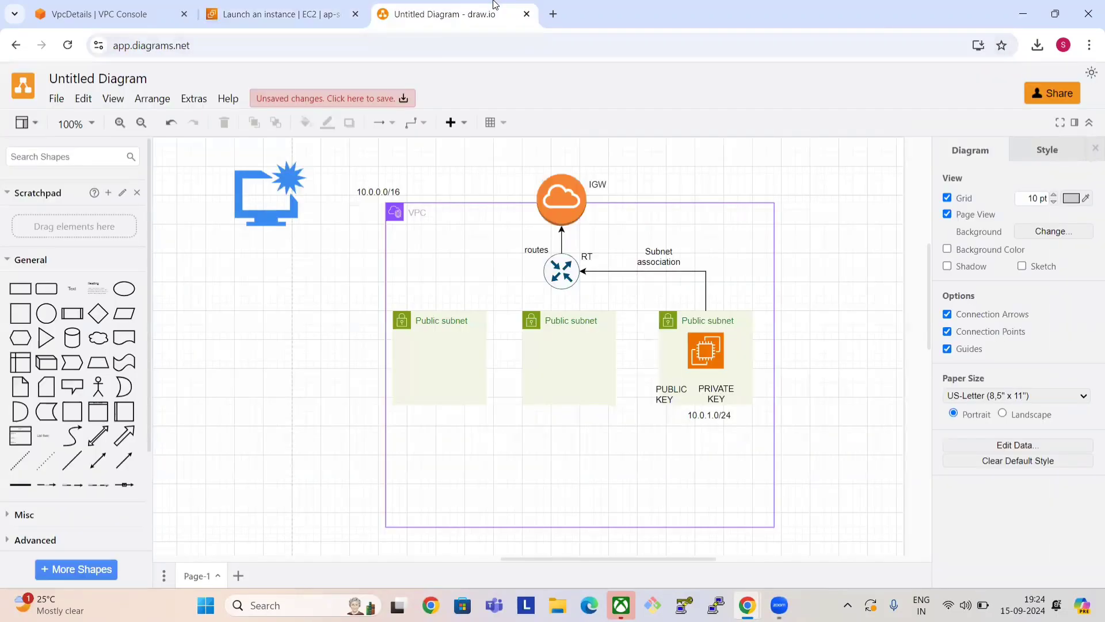
{"action": "left_click", "coordinate": [282, 8]}
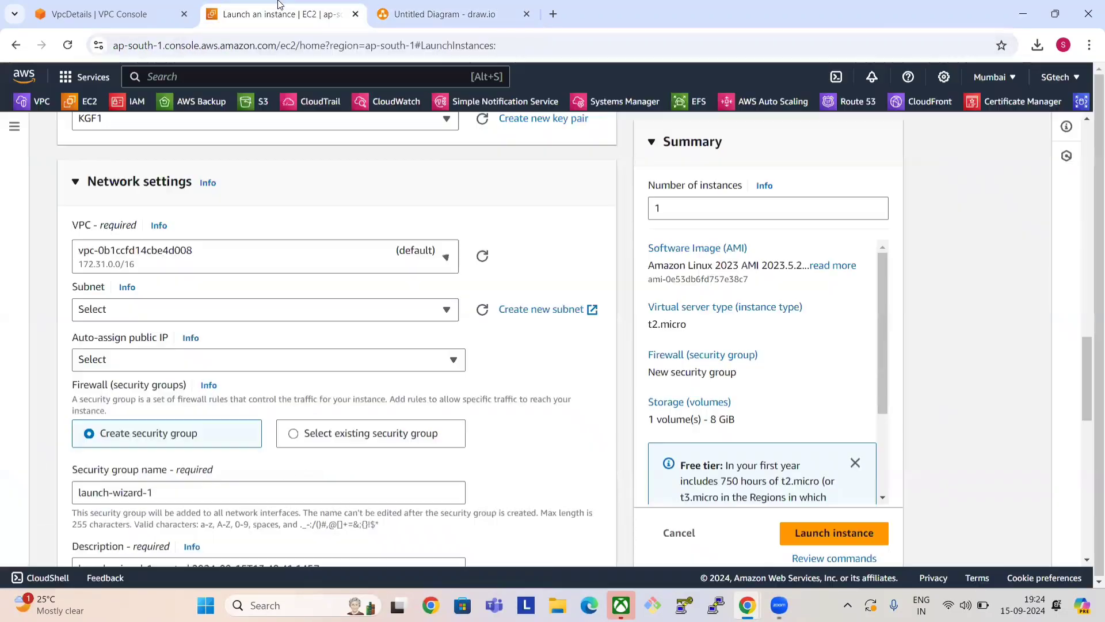
{"action": "left_click", "coordinate": [200, 264]}
{"action": "left_click", "coordinate": [230, 348]}
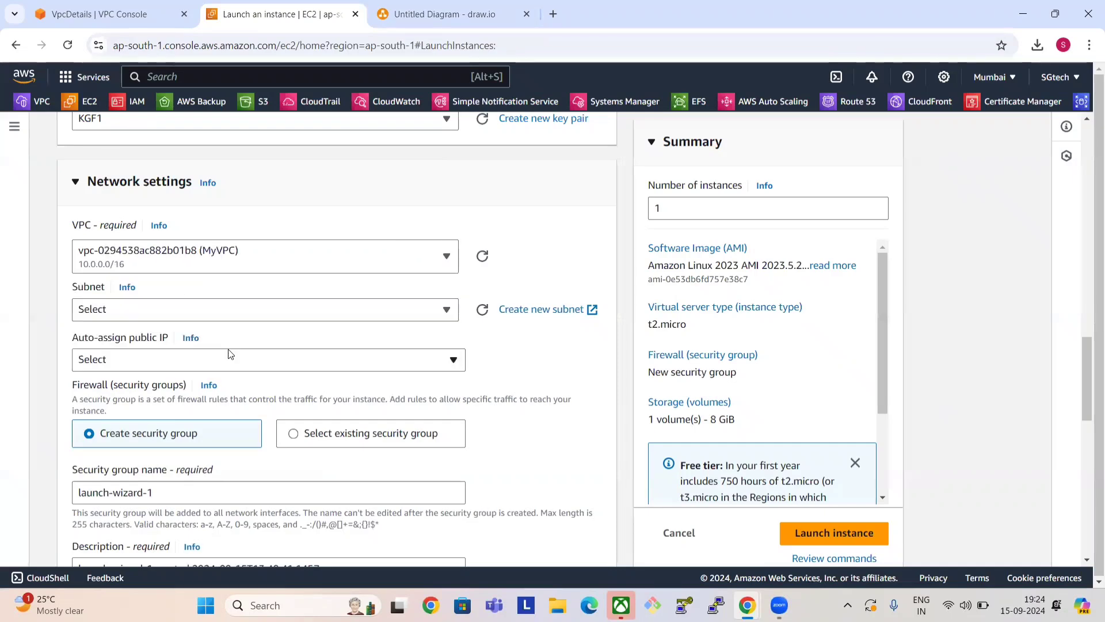
Step: Review the subnets in the draw.io diagram and check the subnets offered for MyVPC on the launch page
{"action": "left_click", "coordinate": [437, 14]}
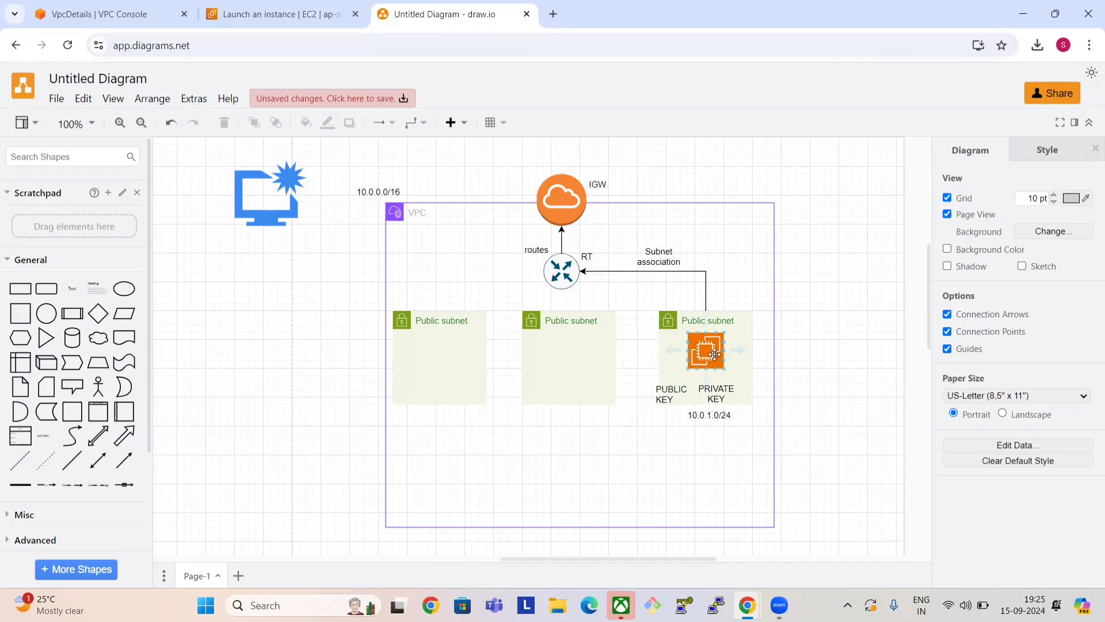
{"action": "left_click", "coordinate": [385, 205]}
{"action": "left_click", "coordinate": [309, 4]}
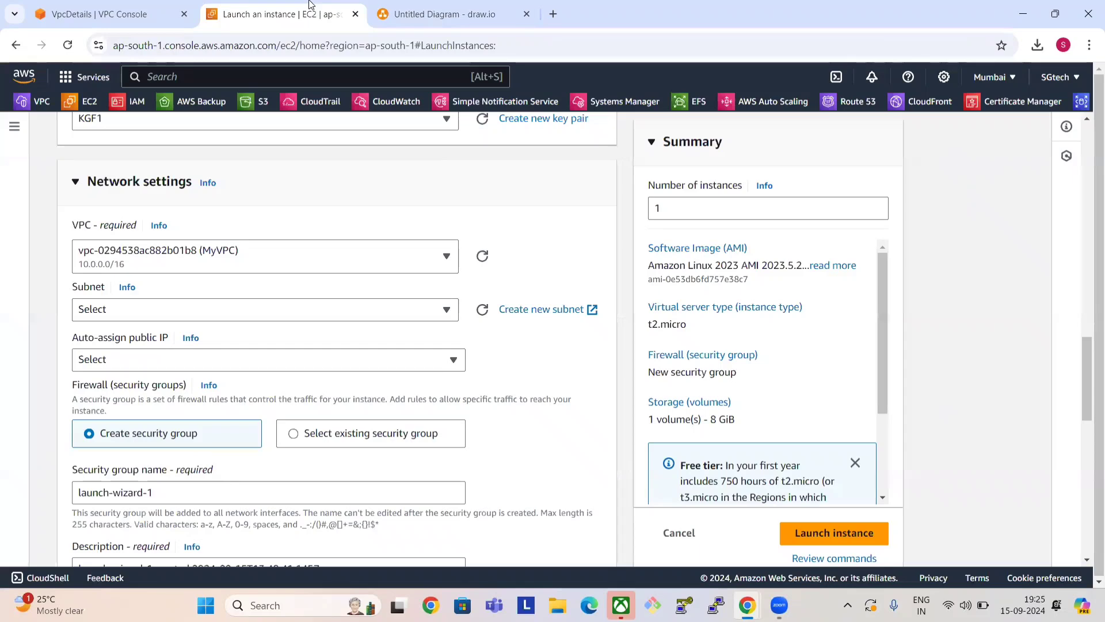
{"action": "left_click", "coordinate": [238, 319]}
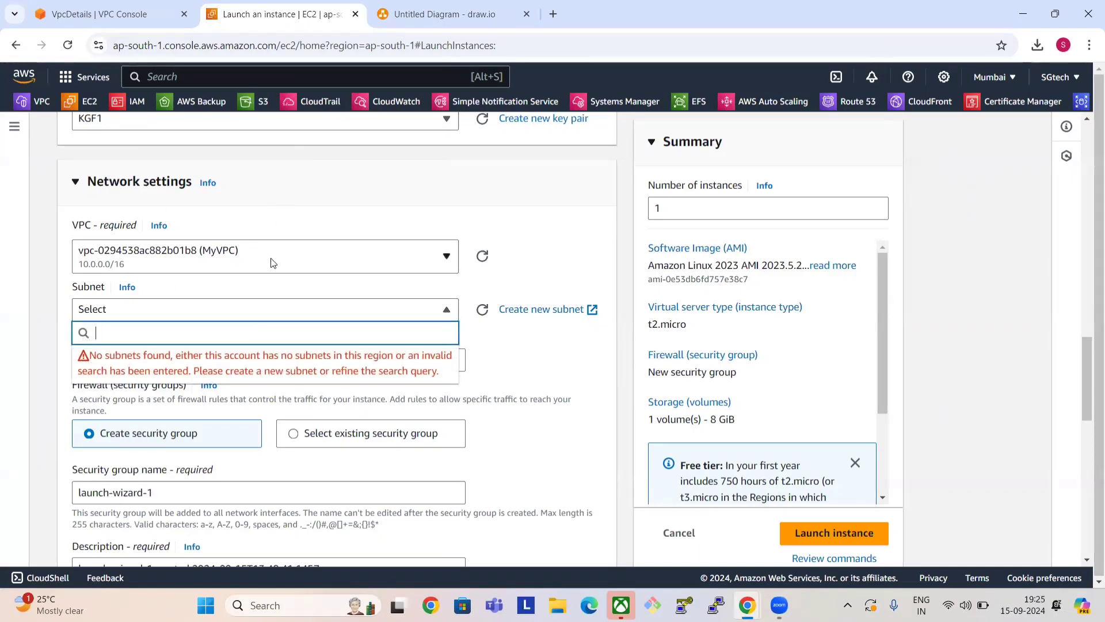
{"action": "left_click", "coordinate": [265, 204]}
Step: Return to the VPC console and start creating a new subnet from the subnets list
{"action": "left_click", "coordinate": [95, 14]}
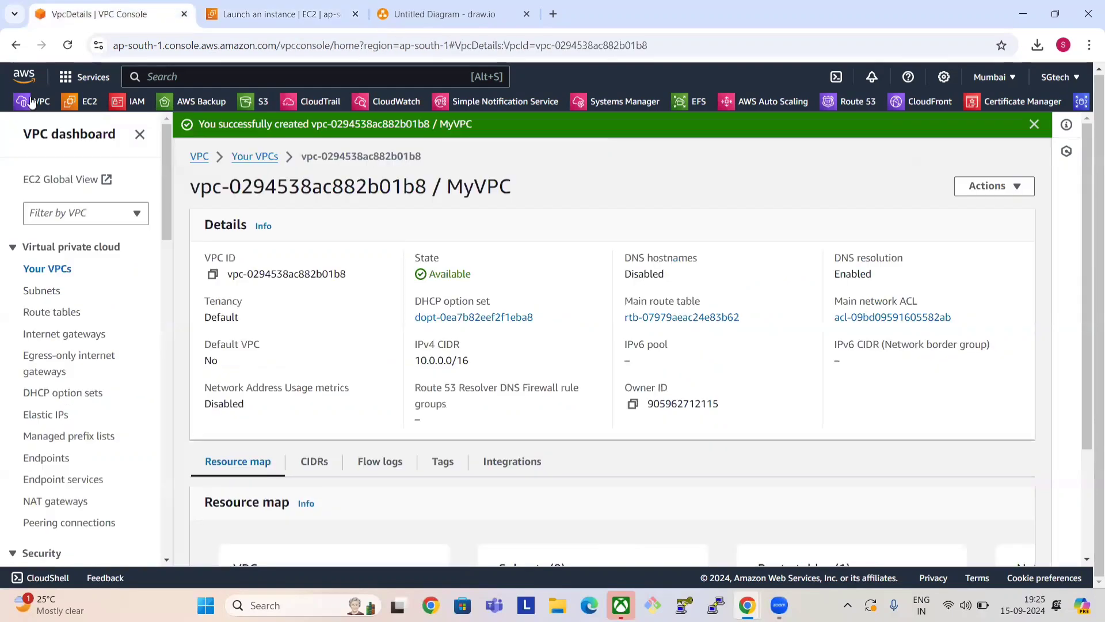
{"action": "left_click", "coordinate": [37, 291]}
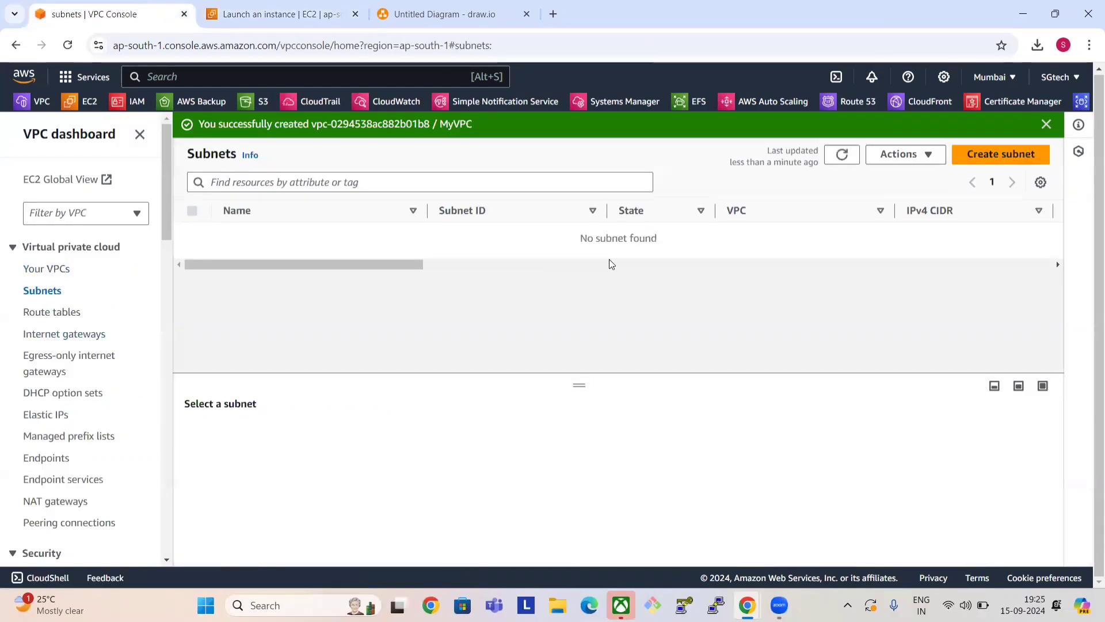
{"action": "left_click", "coordinate": [991, 154]}
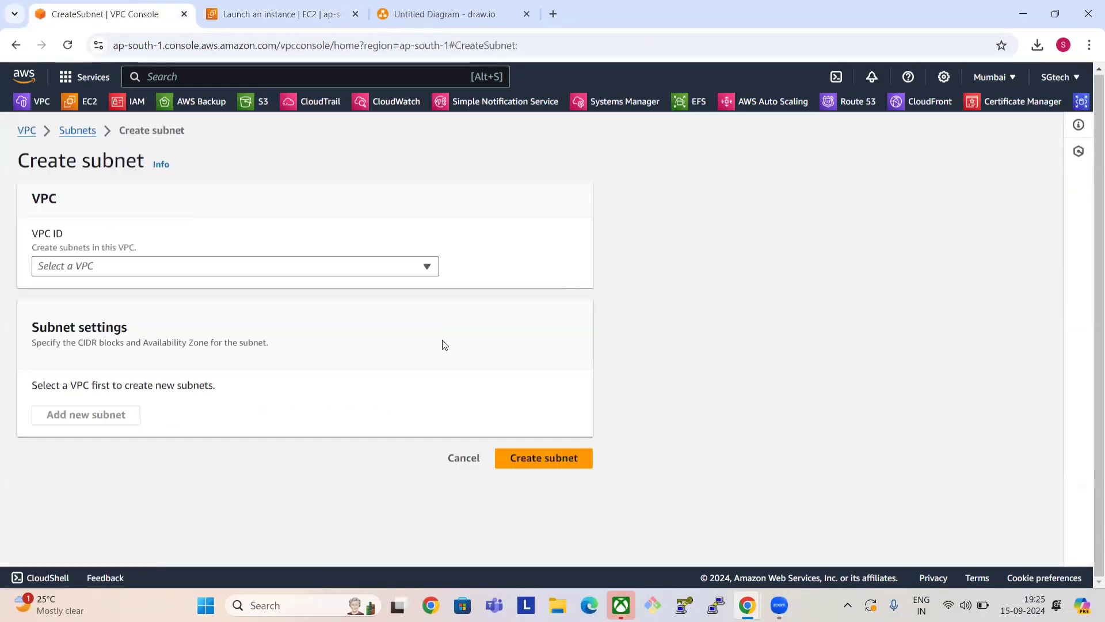
{"action": "left_click", "coordinate": [282, 271]}
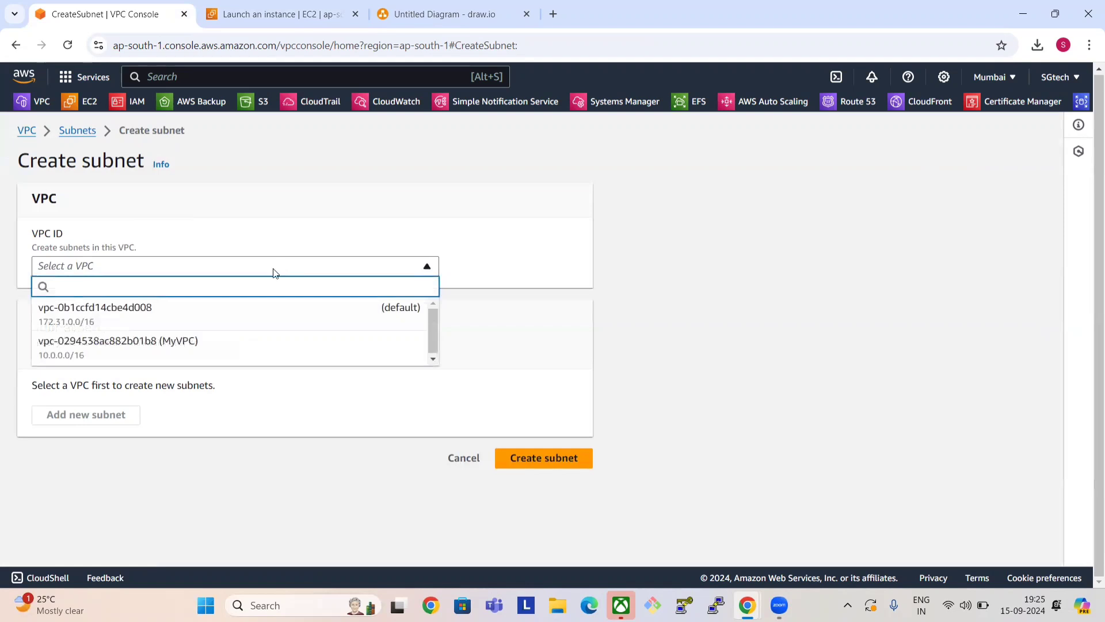
{"action": "left_click", "coordinate": [555, 209]}
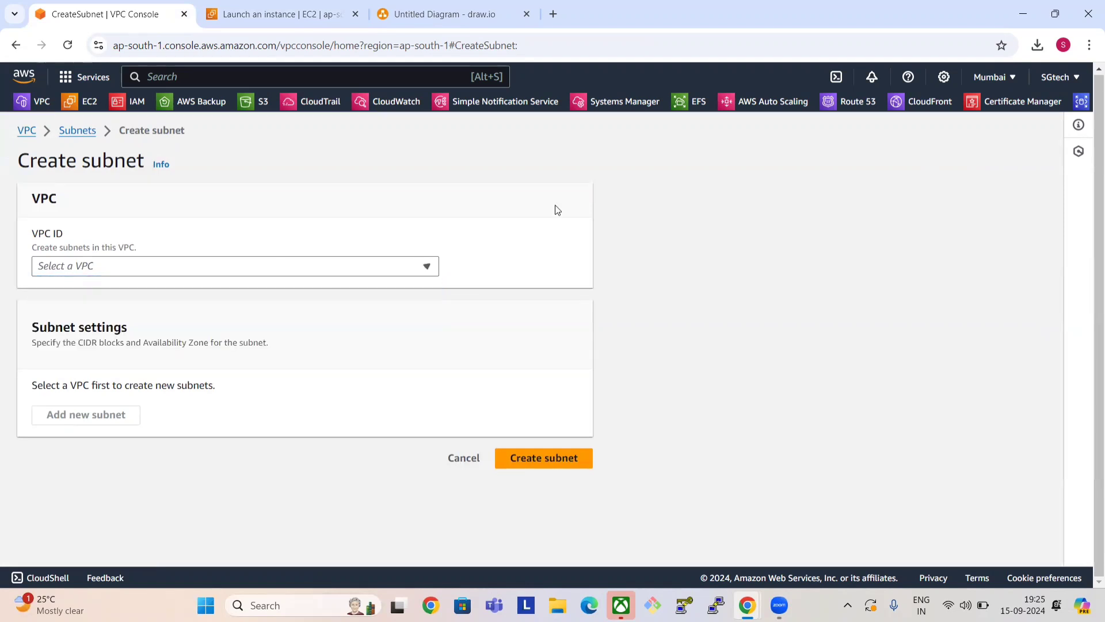
Step: Examine the public subnets in the draw.io diagram and the network settings on the EC2 launch page
{"action": "left_click", "coordinate": [413, 15]}
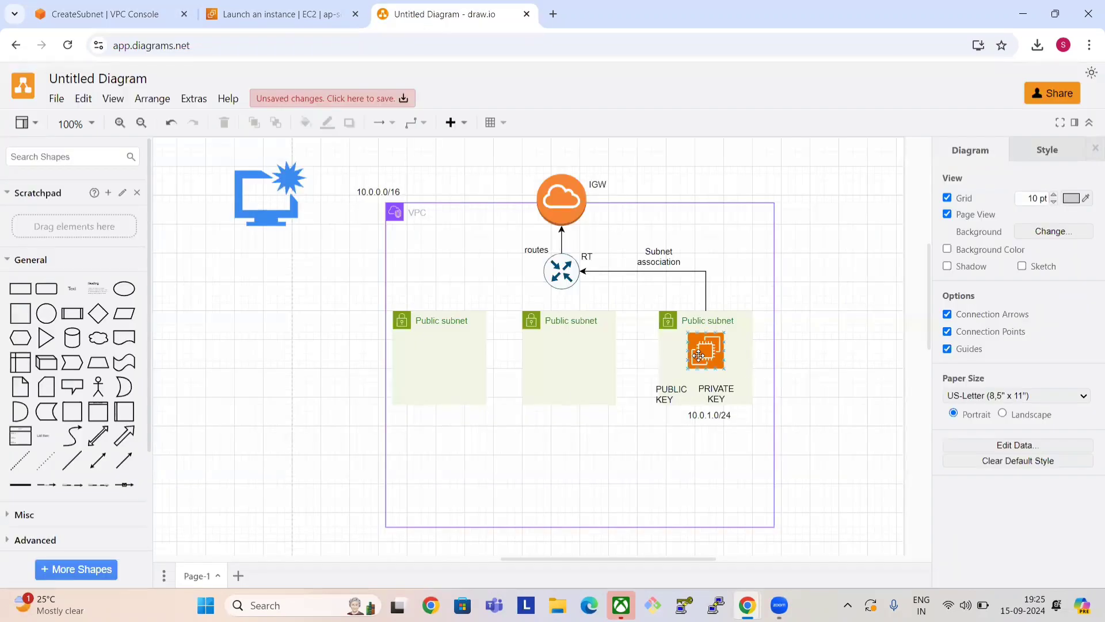
{"action": "left_click", "coordinate": [687, 324]}
{"action": "left_click", "coordinate": [494, 327]}
{"action": "left_click", "coordinate": [287, 7]}
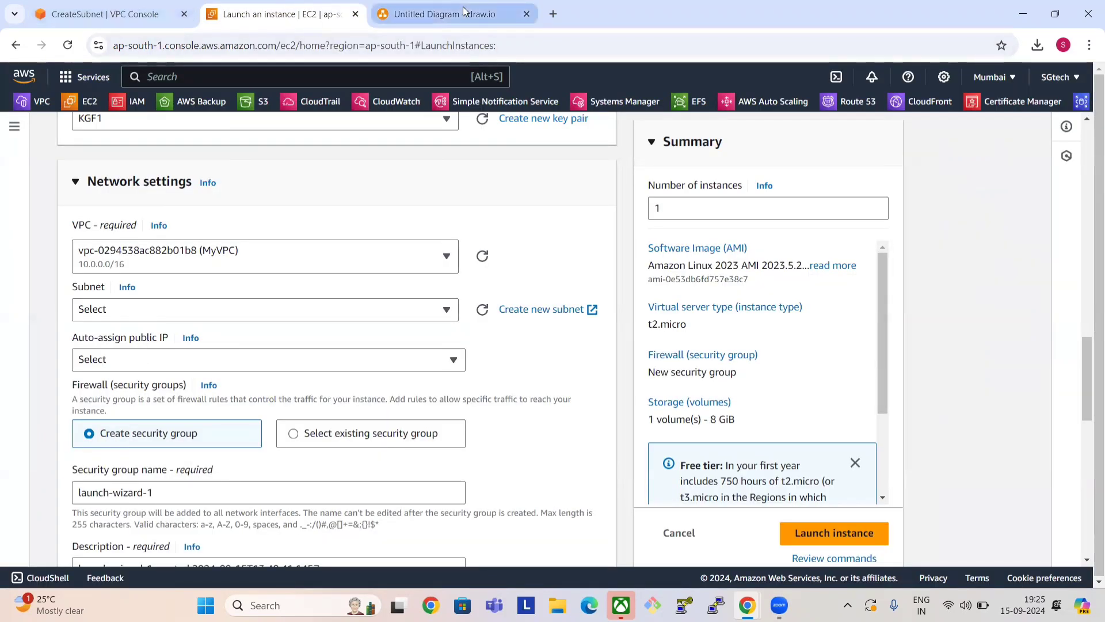
Step: Return to the subnet creation form and select MyVPC as the VPC for the new subnet
{"action": "left_click", "coordinate": [115, 14]}
{"action": "left_click", "coordinate": [160, 268]}
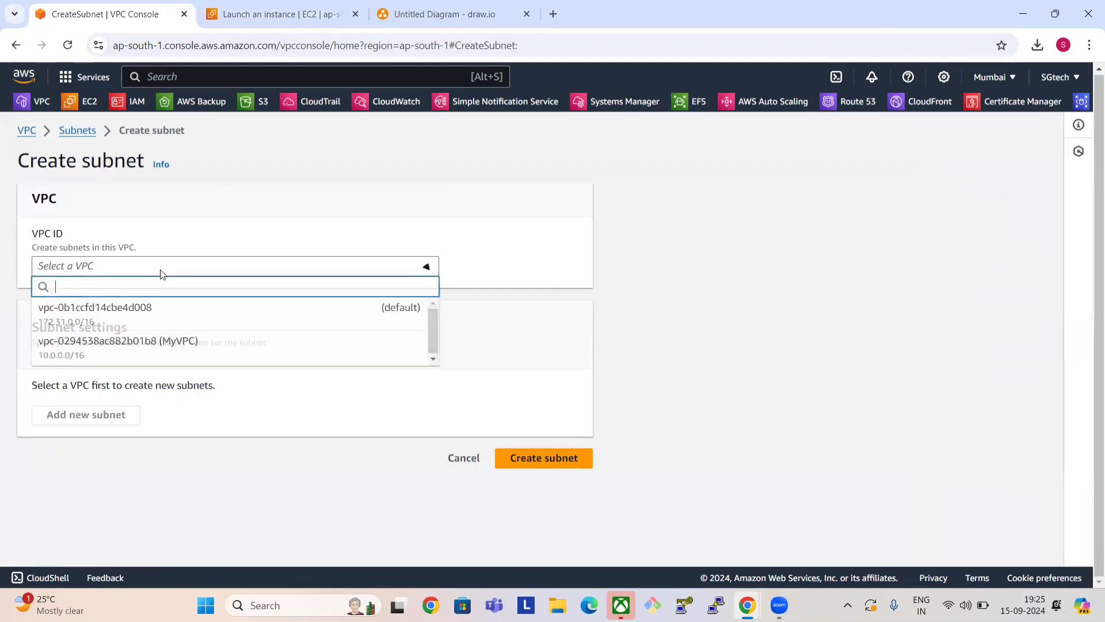
{"action": "left_click", "coordinate": [151, 353]}
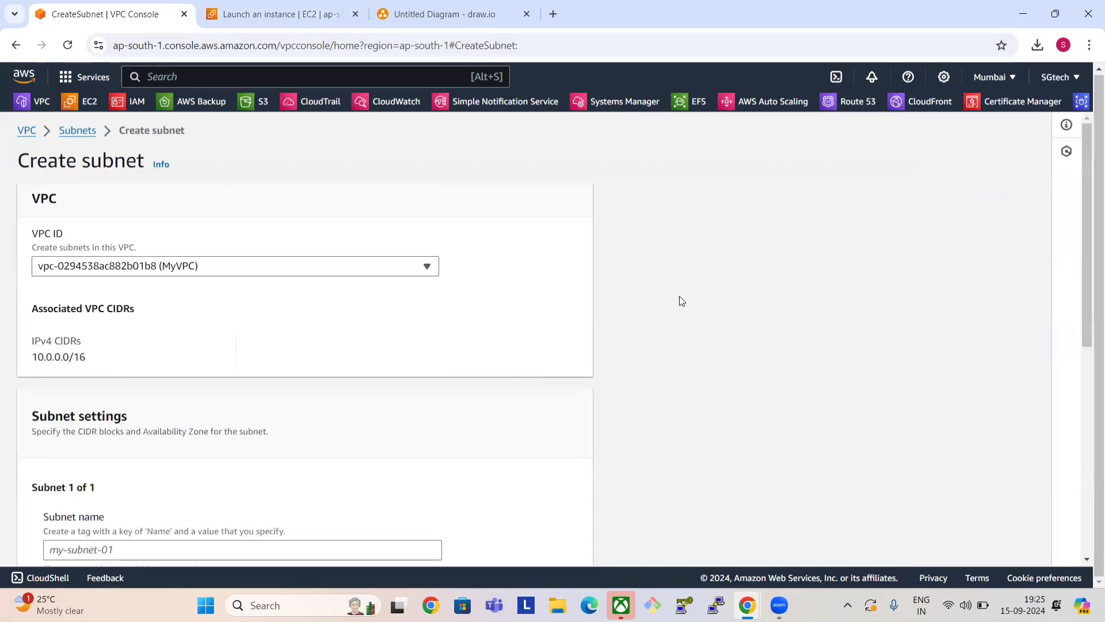
{"action": "scroll", "coordinate": [681, 300], "scroll_direction": "down", "scroll_amount": 4}
{"action": "scroll", "coordinate": [680, 301], "scroll_direction": "up", "scroll_amount": 2}
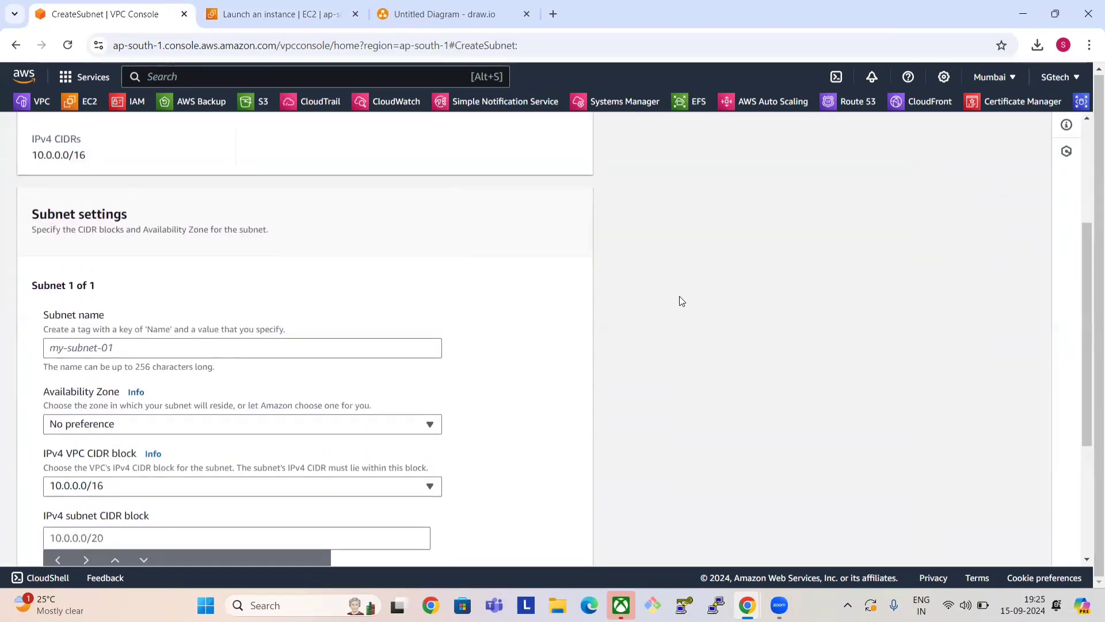
{"action": "scroll", "coordinate": [681, 300], "scroll_direction": "up", "scroll_amount": 1}
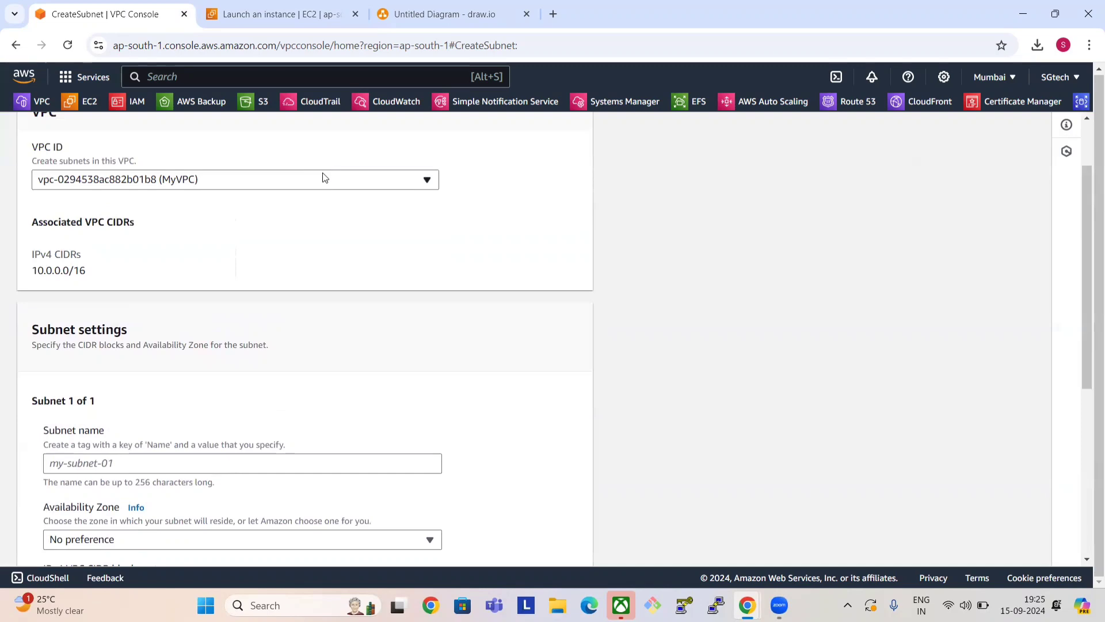
Step: Compare the VPC in the draw.io diagram with the one chosen on the EC2 launch page, and return to the subnet form
{"action": "left_click", "coordinate": [280, 12]}
{"action": "left_click", "coordinate": [516, 4]}
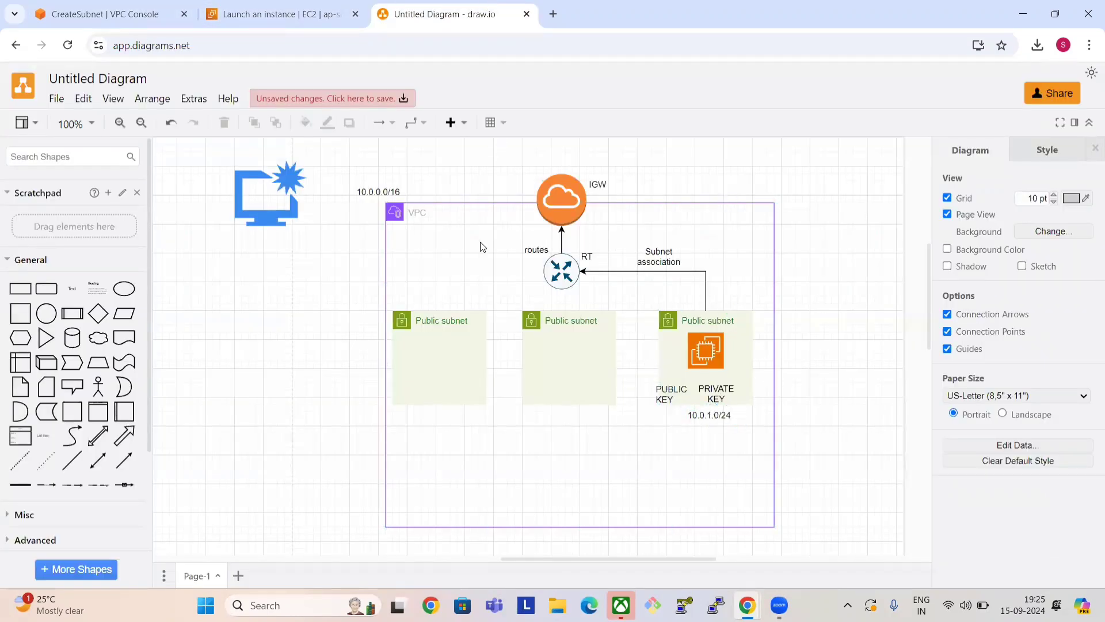
{"action": "left_click", "coordinate": [280, 6]}
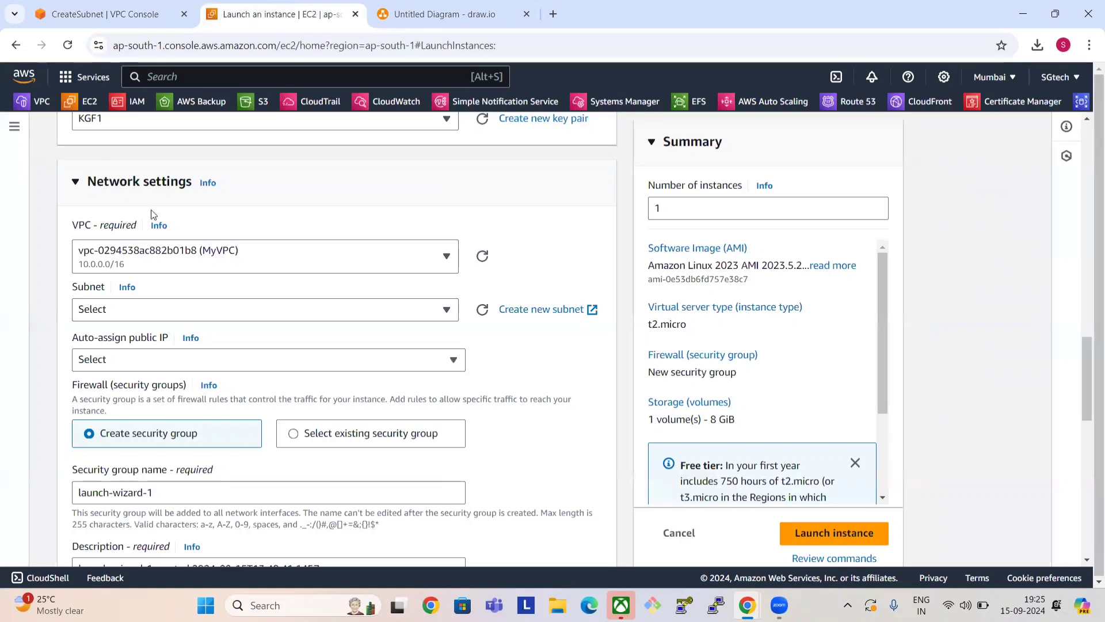
{"action": "left_click", "coordinate": [86, 14]}
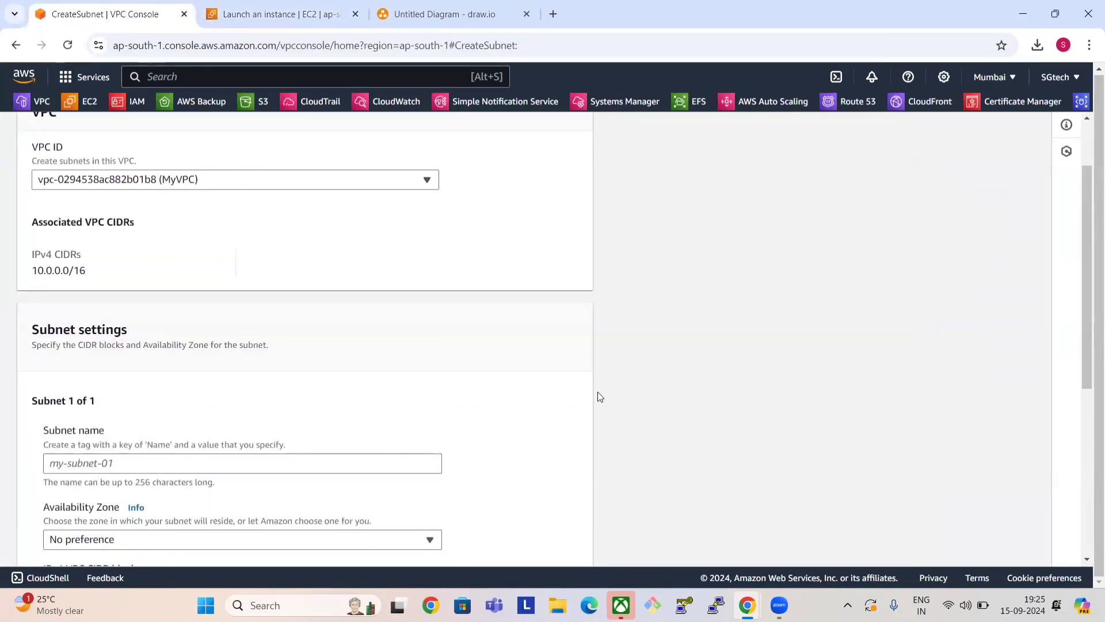
Step: Name the subnet MYSubnet and place it in the Asia Pacific (Mumbai) / ap-south-1a availability zone
{"action": "scroll", "coordinate": [597, 394], "scroll_direction": "down", "scroll_amount": 5}
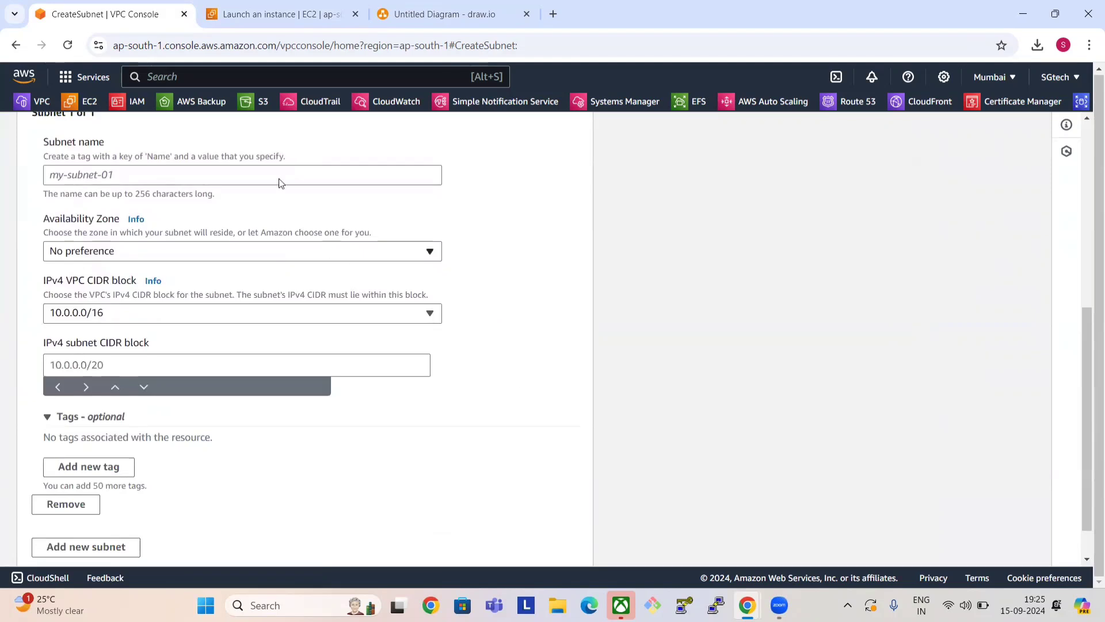
{"action": "left_click", "coordinate": [266, 171]}
{"action": "type", "text": "MYSubnet"}
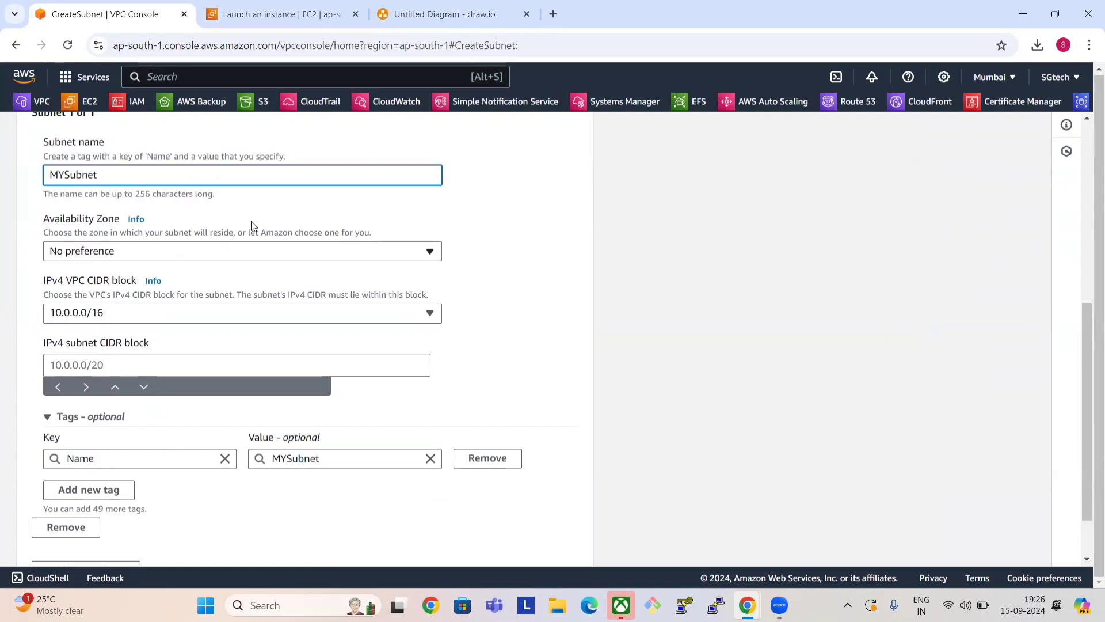
{"action": "left_click", "coordinate": [288, 251]}
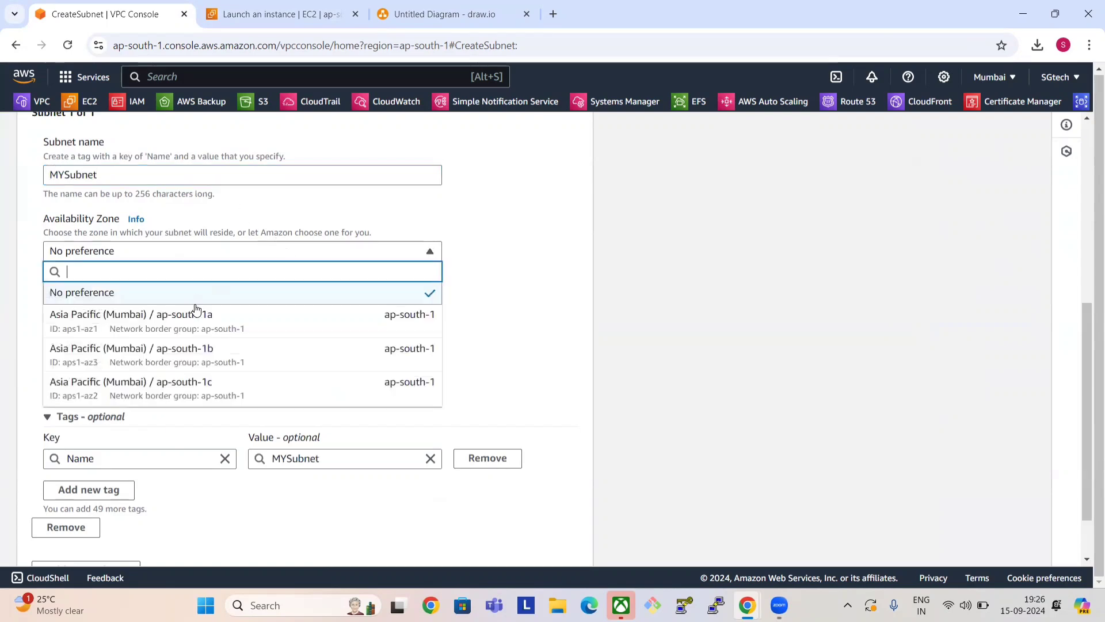
{"action": "left_click", "coordinate": [208, 319]}
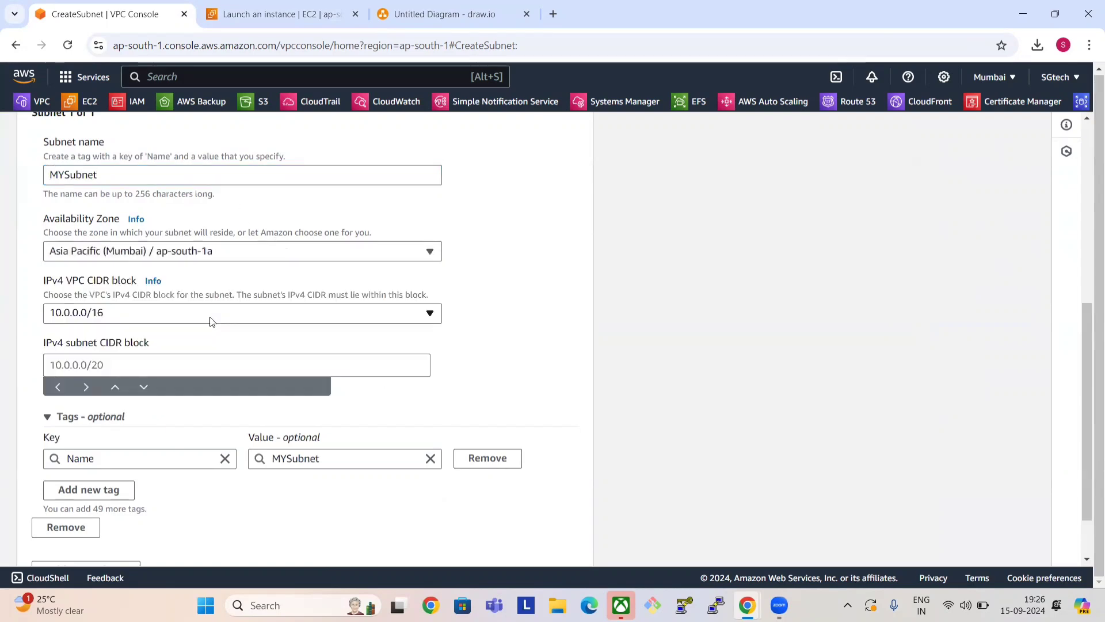
Step: Set the subnet's IPv4 CIDR block to 10.0.1.0/24 and create the subnet
{"action": "left_click", "coordinate": [200, 369]}
{"action": "type", "text": "10.0."}
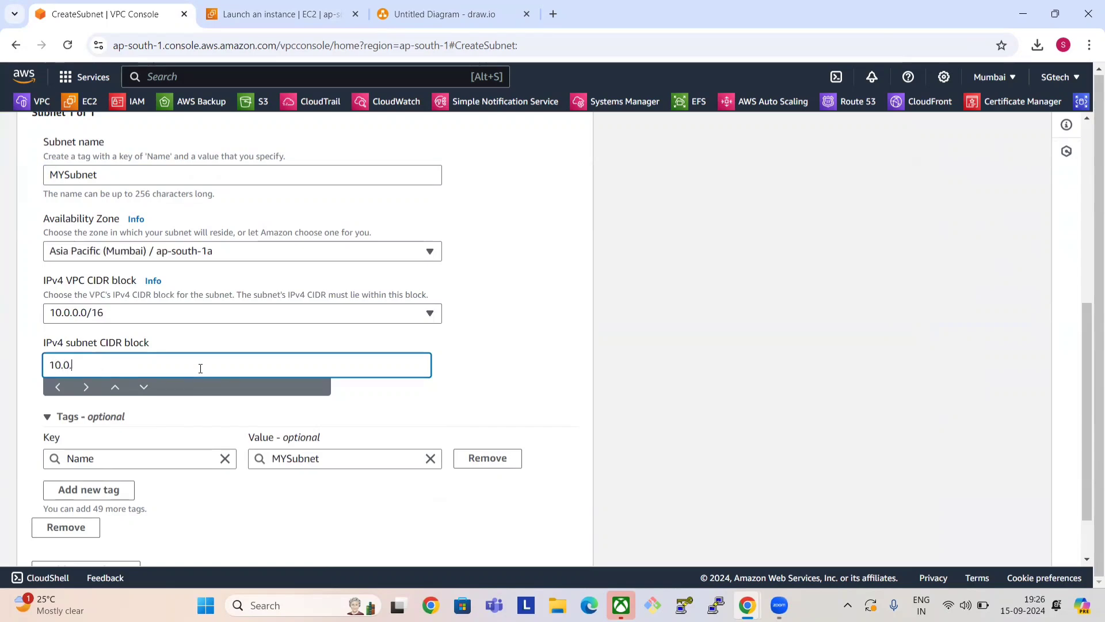
{"action": "type", "text": "1.0/24"}
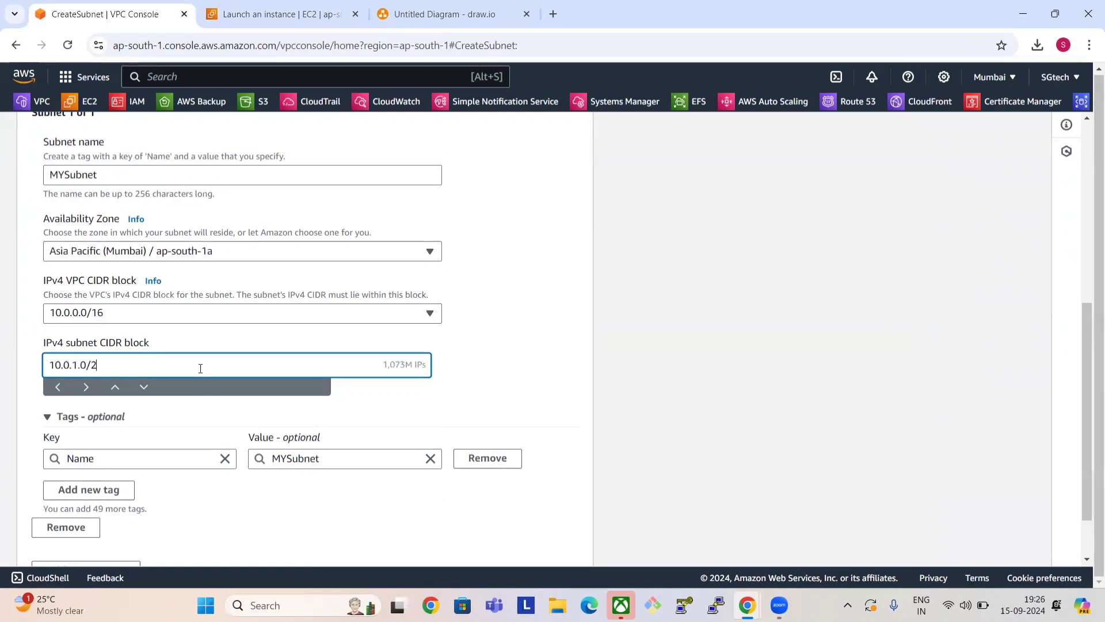
{"action": "left_click", "coordinate": [618, 330]}
{"action": "scroll", "coordinate": [617, 328], "scroll_direction": "down", "scroll_amount": 2}
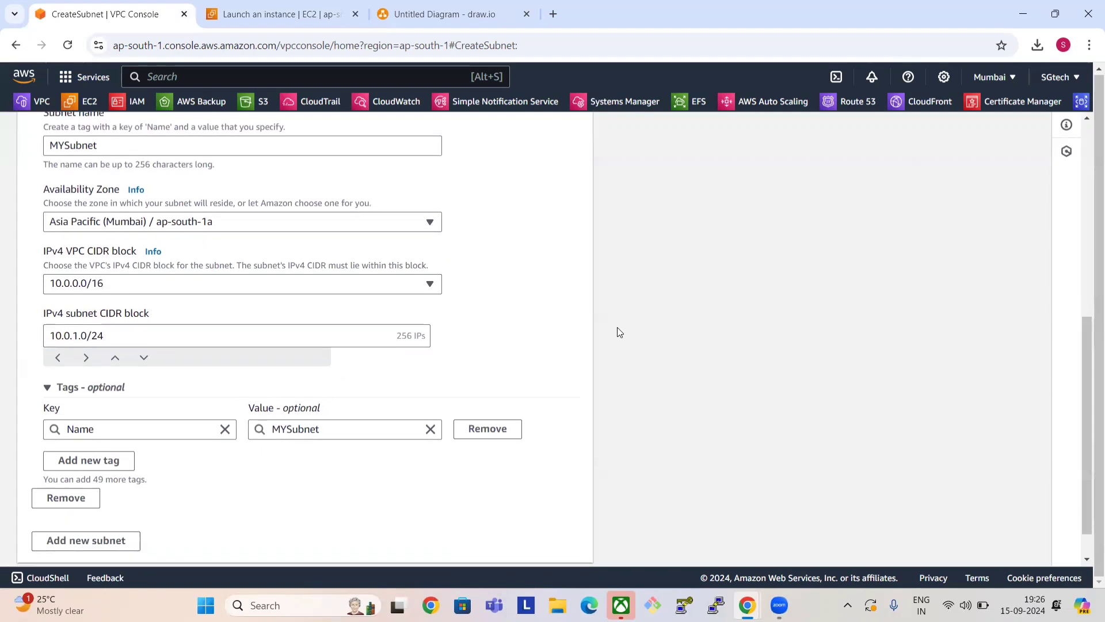
{"action": "left_click", "coordinate": [547, 541]}
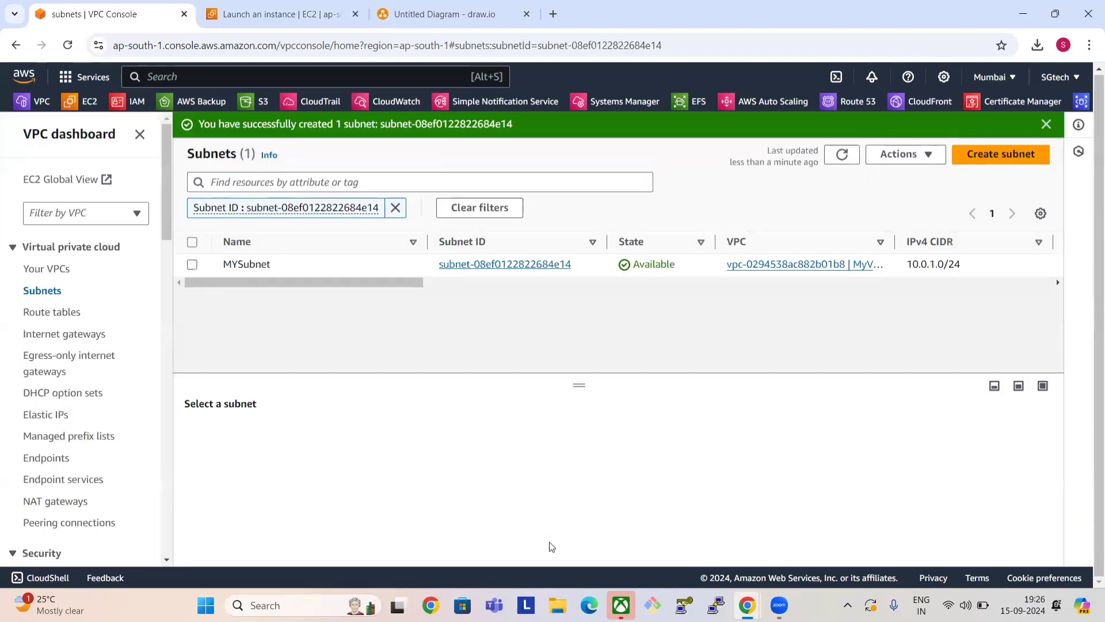
Step: Create a route table named RT in MyVPC
{"action": "left_click", "coordinate": [67, 316]}
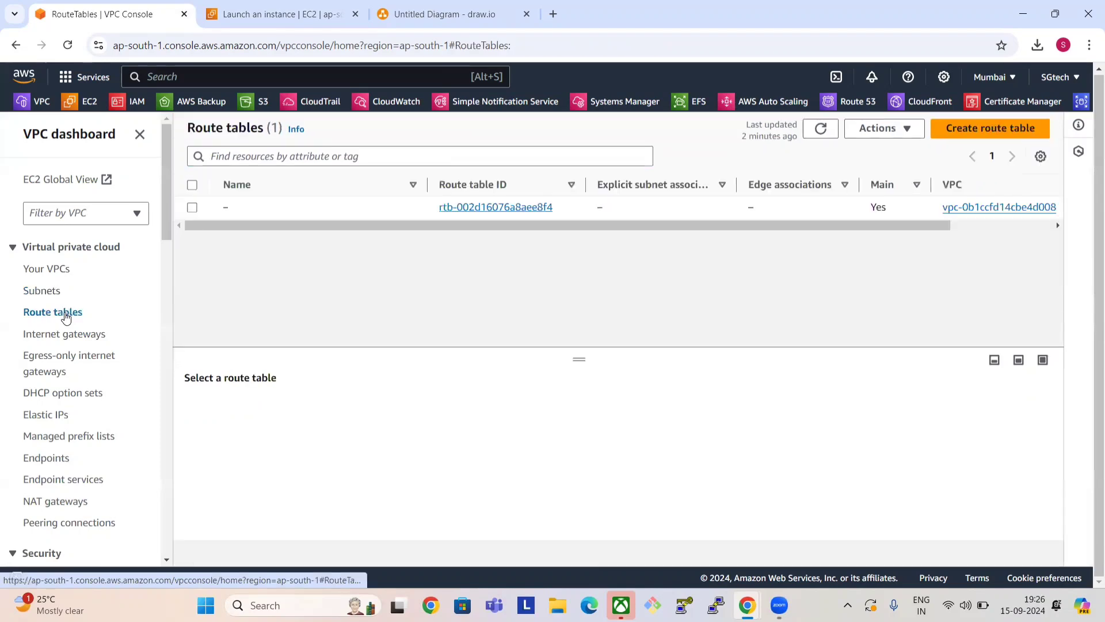
{"action": "left_click", "coordinate": [970, 130]}
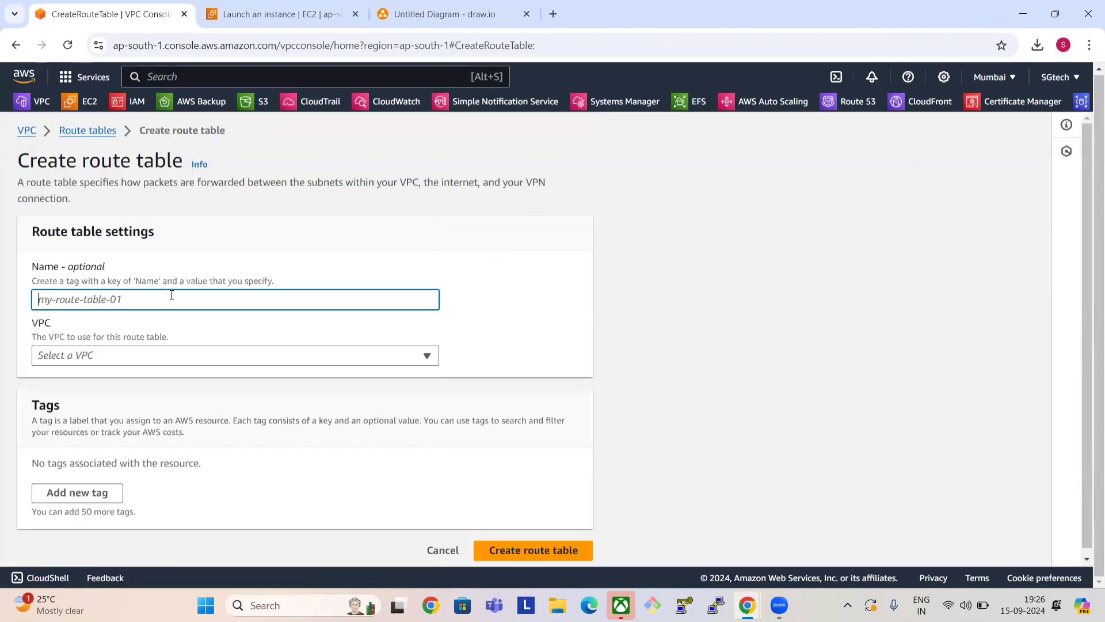
{"action": "type", "text": "RT"}
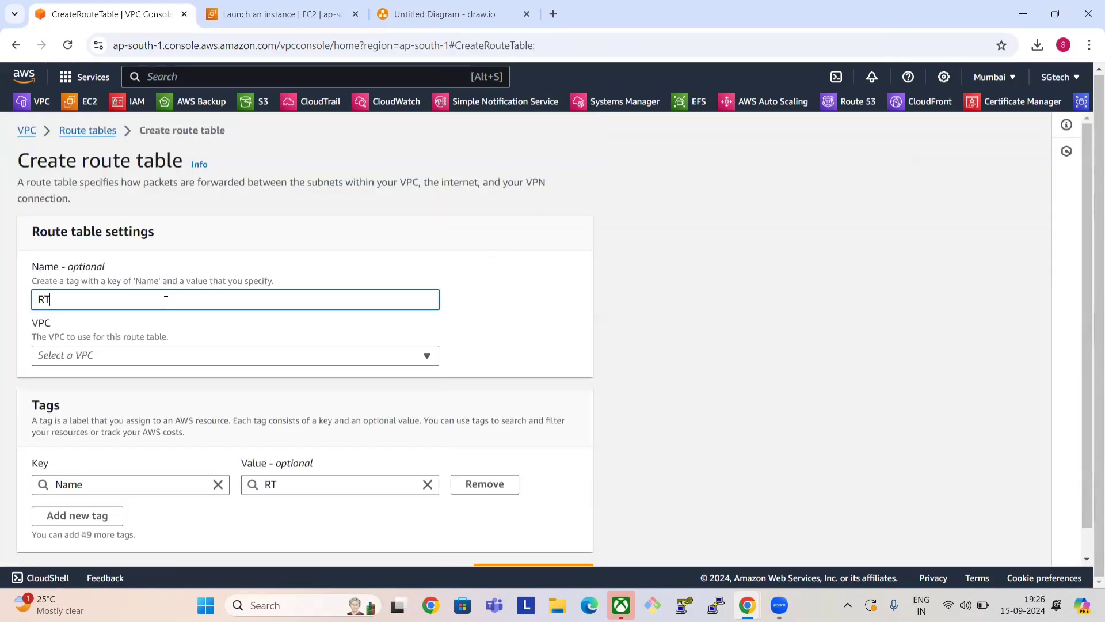
{"action": "left_click", "coordinate": [210, 356]}
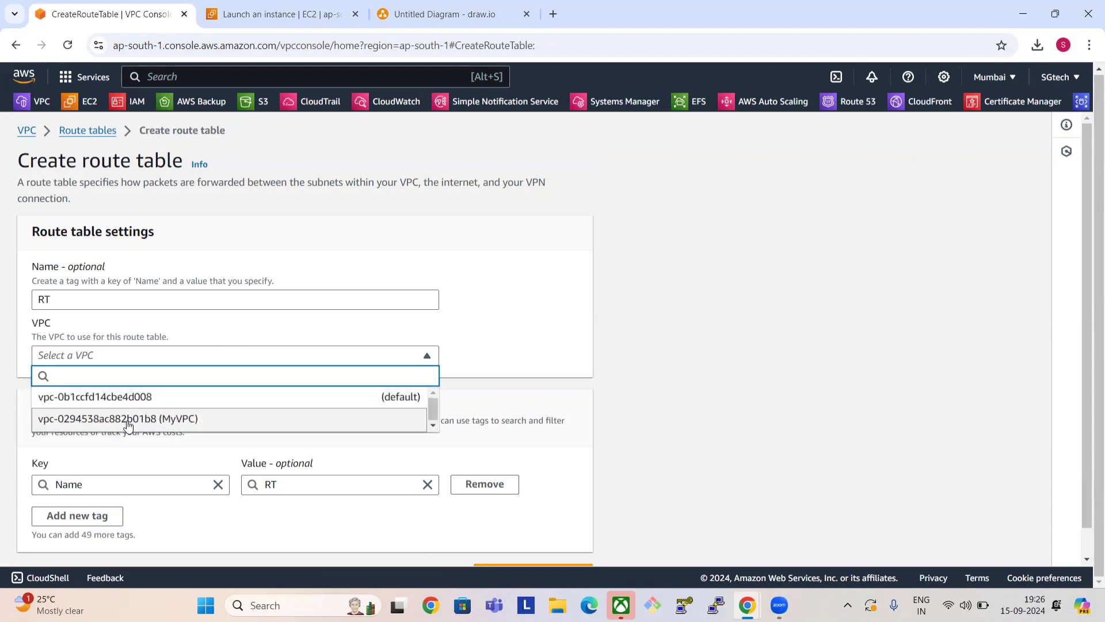
{"action": "left_click", "coordinate": [147, 417]}
{"action": "scroll", "coordinate": [691, 386], "scroll_direction": "down", "scroll_amount": 1}
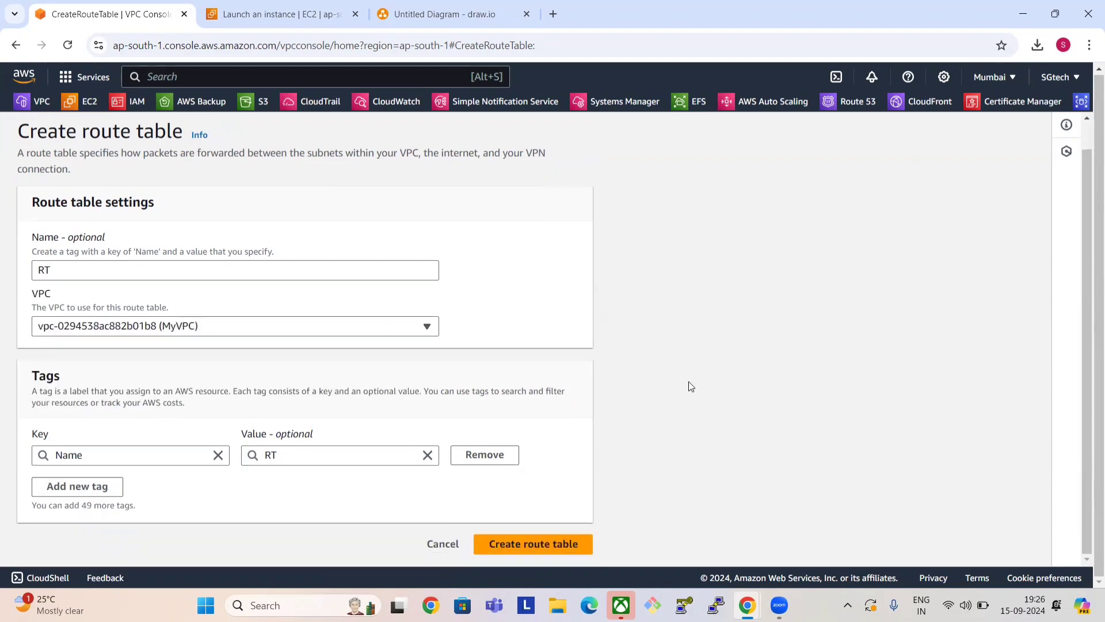
{"action": "left_click", "coordinate": [521, 542]}
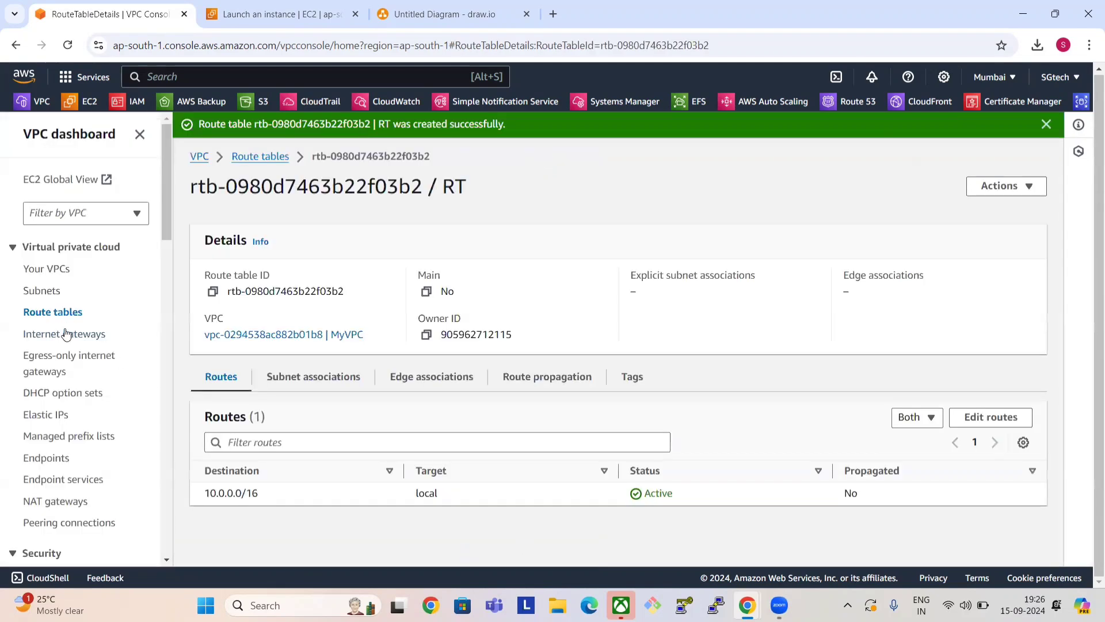
Step: Create an internet gateway with the name tag IGW
{"action": "left_click", "coordinate": [67, 335]}
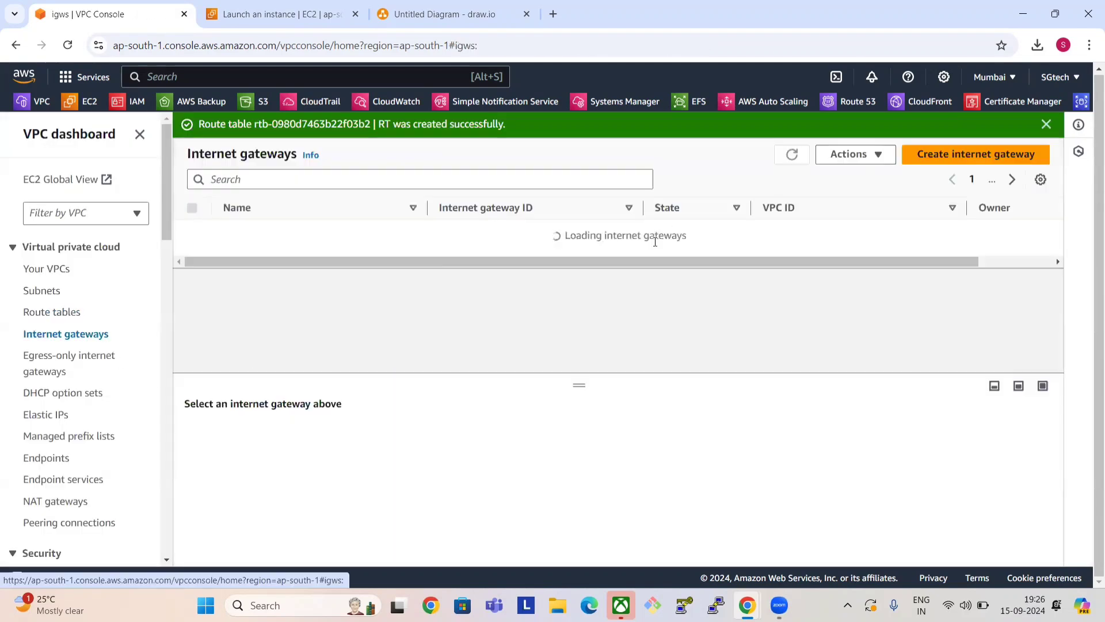
{"action": "left_click", "coordinate": [956, 154]}
{"action": "left_click", "coordinate": [101, 320]}
{"action": "type", "text": "I"}
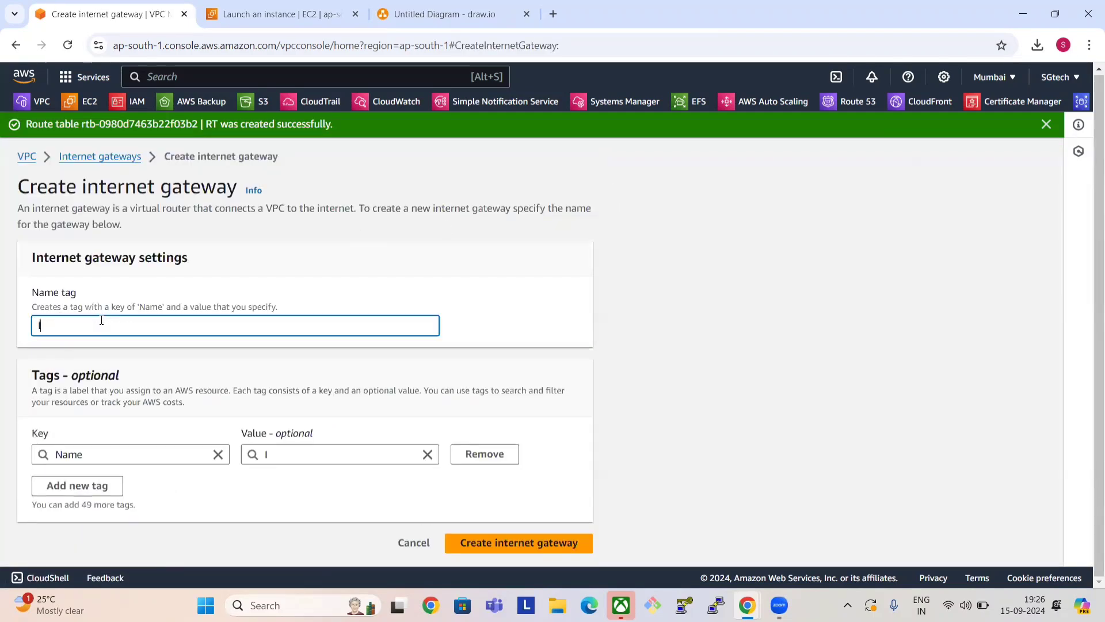
{"action": "type", "text": "GW"}
{"action": "left_click", "coordinate": [539, 542]}
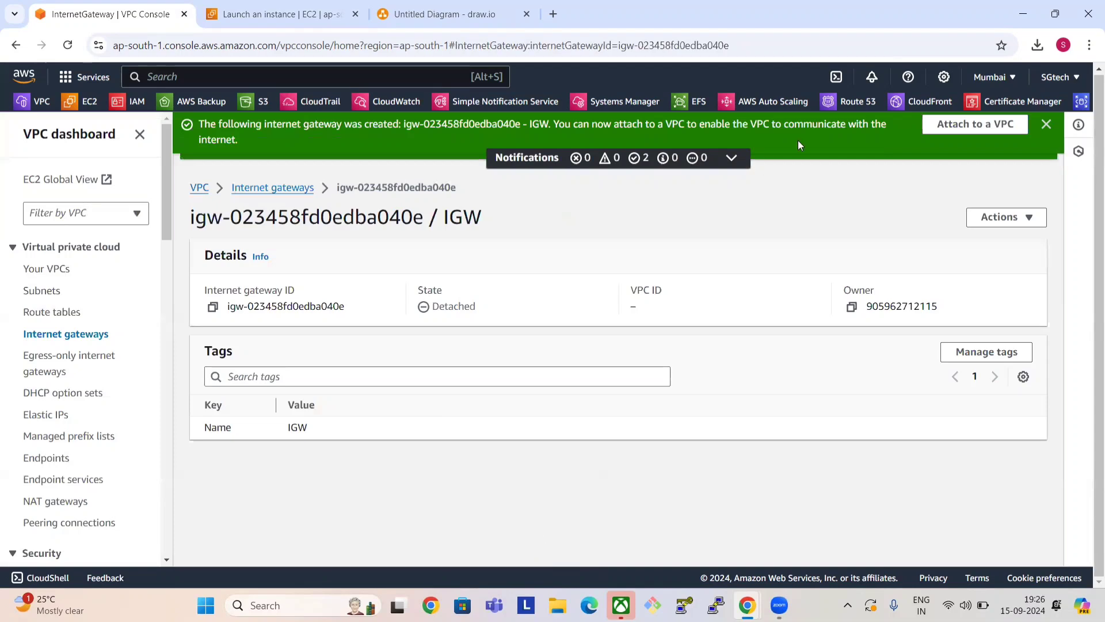
Step: Attach the new internet gateway IGW to MyVPC
{"action": "left_click", "coordinate": [975, 124]}
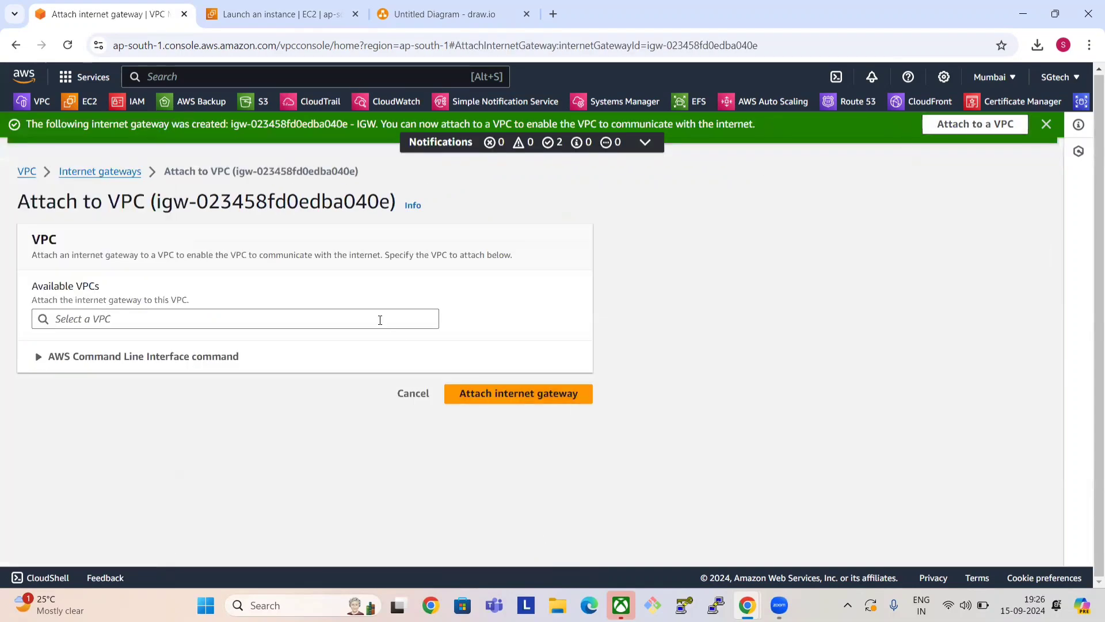
{"action": "left_click", "coordinate": [379, 320]}
{"action": "left_click", "coordinate": [250, 371]}
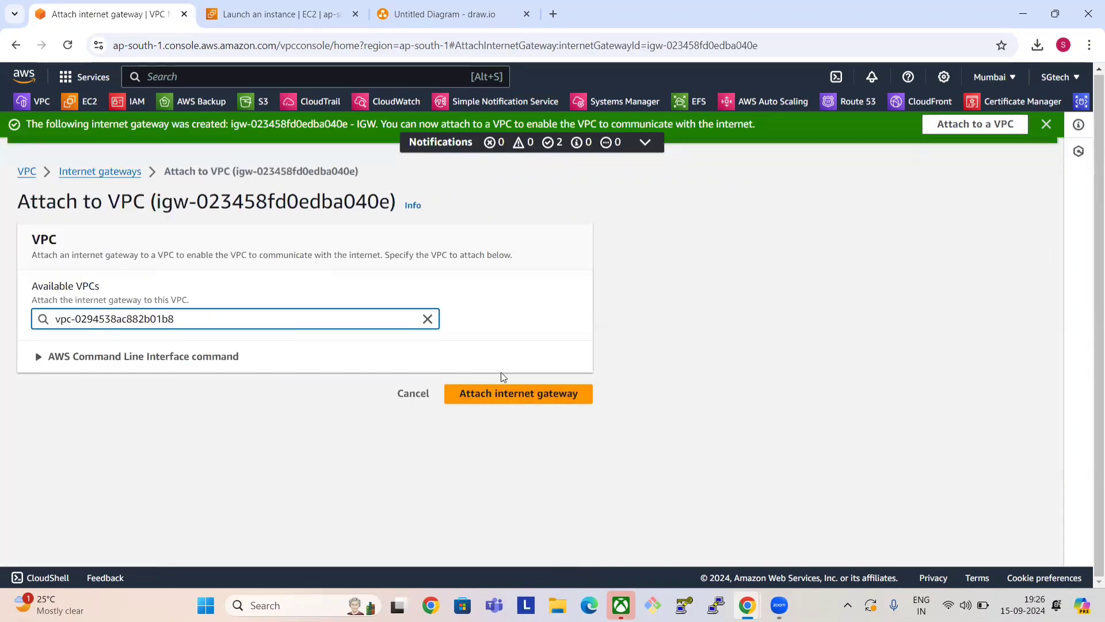
{"action": "left_click", "coordinate": [508, 398]}
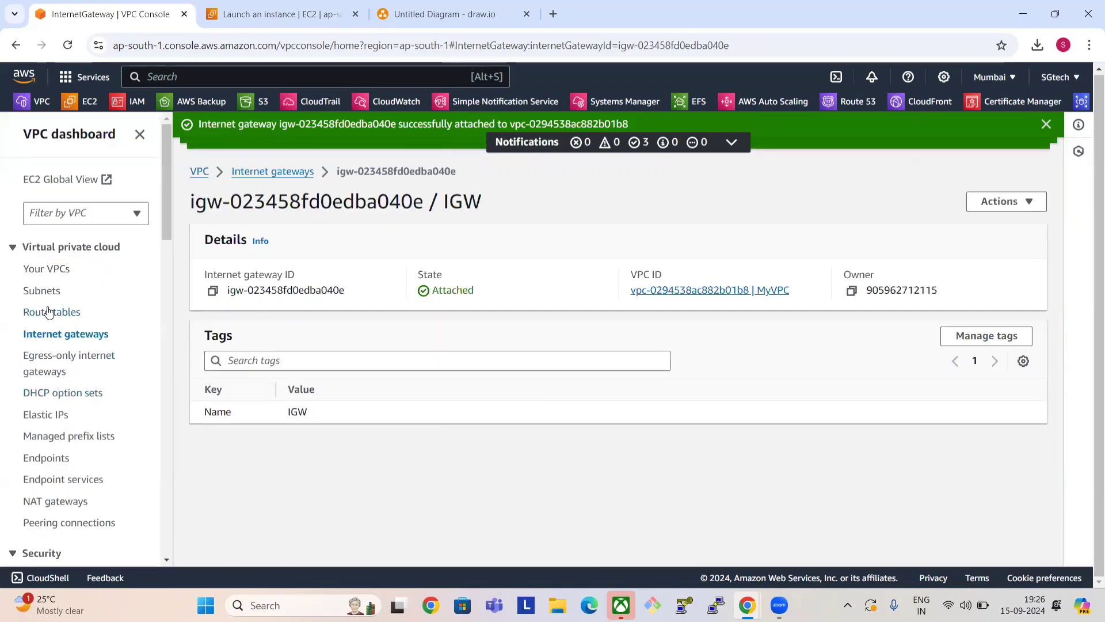
Step: Open the routes of route table RT for editing
{"action": "left_click", "coordinate": [49, 311]}
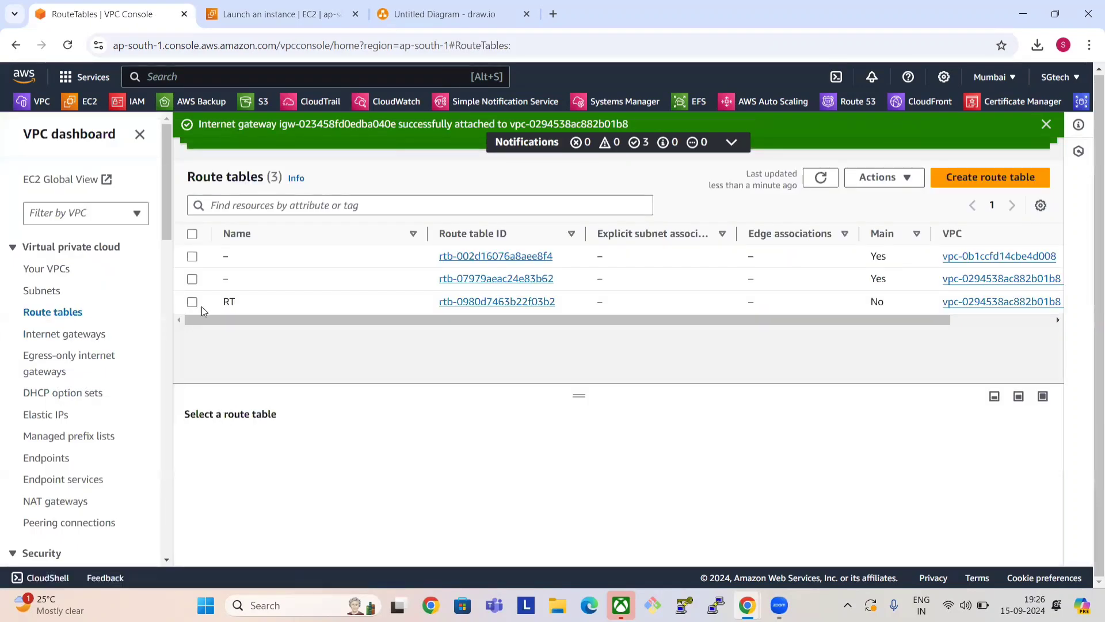
{"action": "left_click", "coordinate": [202, 305]}
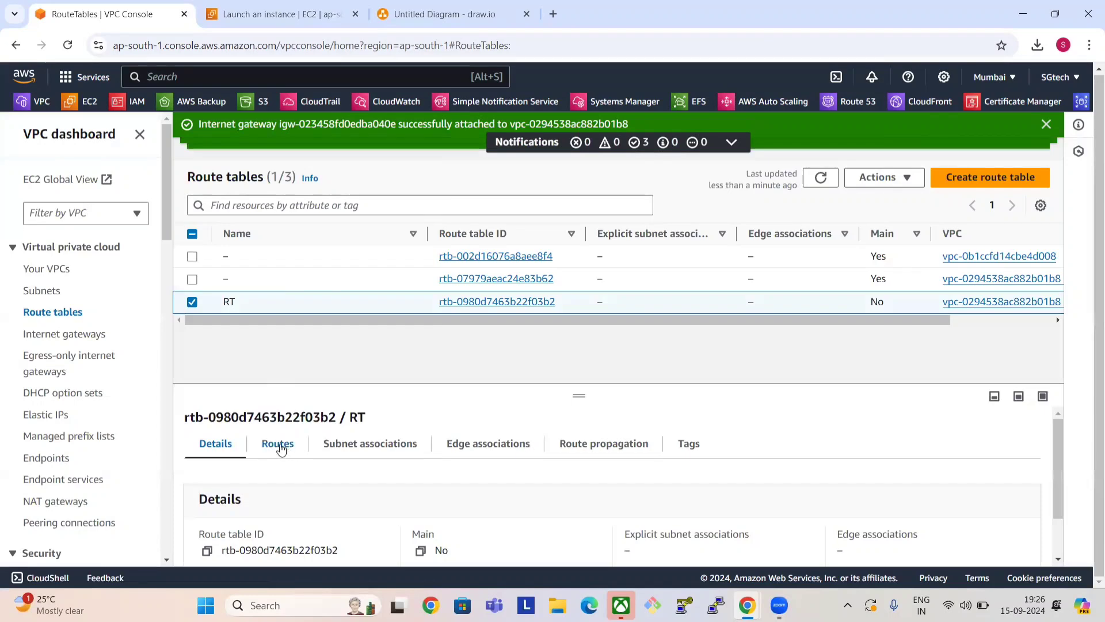
{"action": "left_click", "coordinate": [455, 13]}
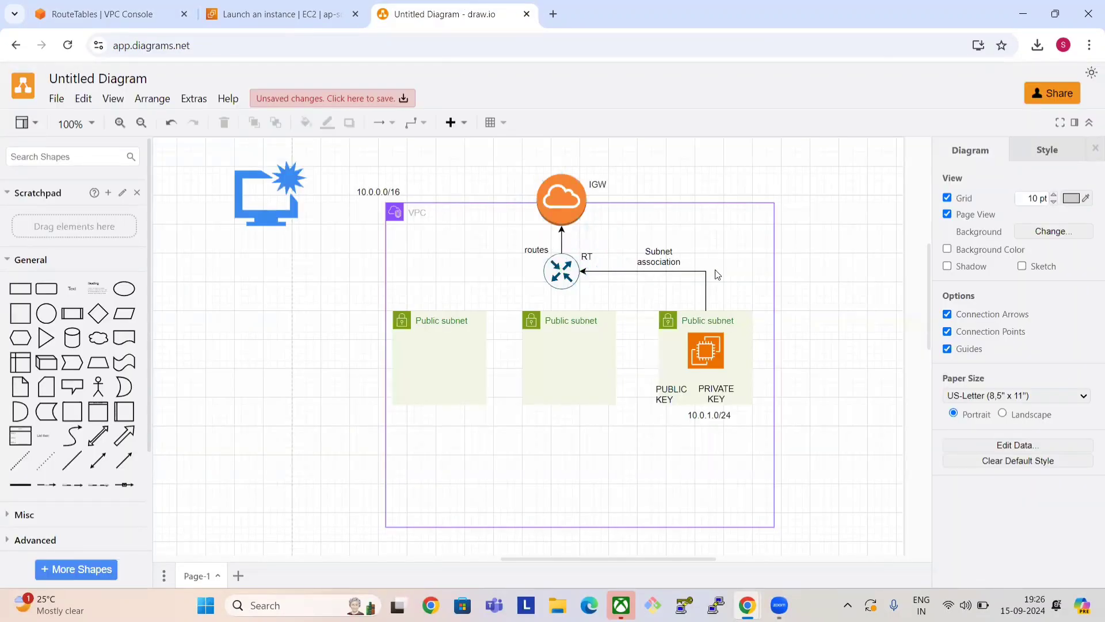
{"action": "left_click", "coordinate": [285, 7]}
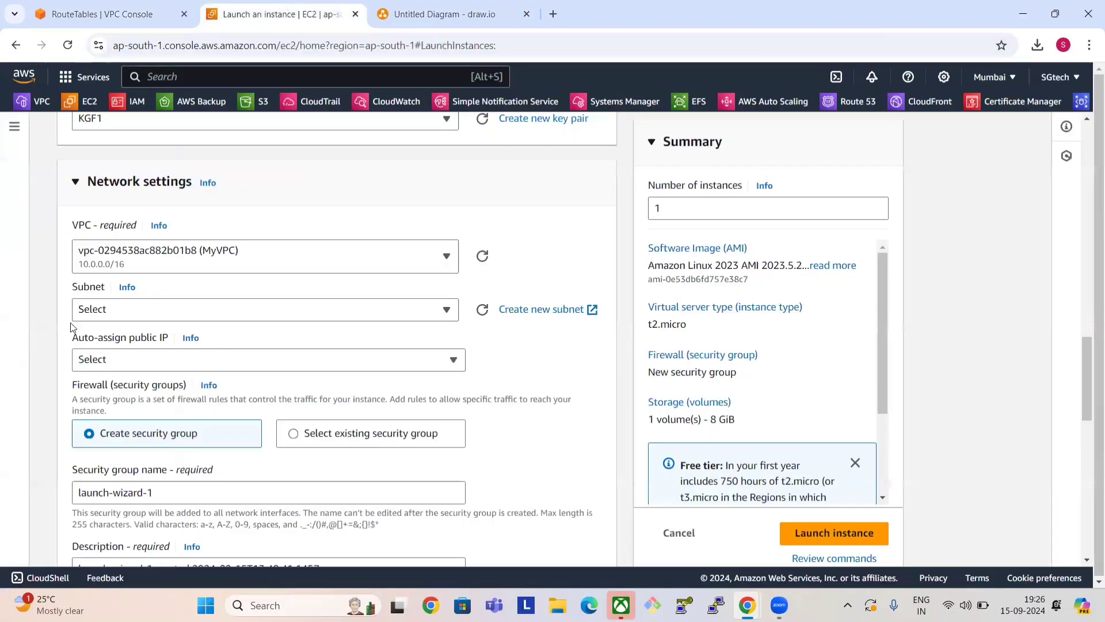
{"action": "left_click", "coordinate": [115, 8]}
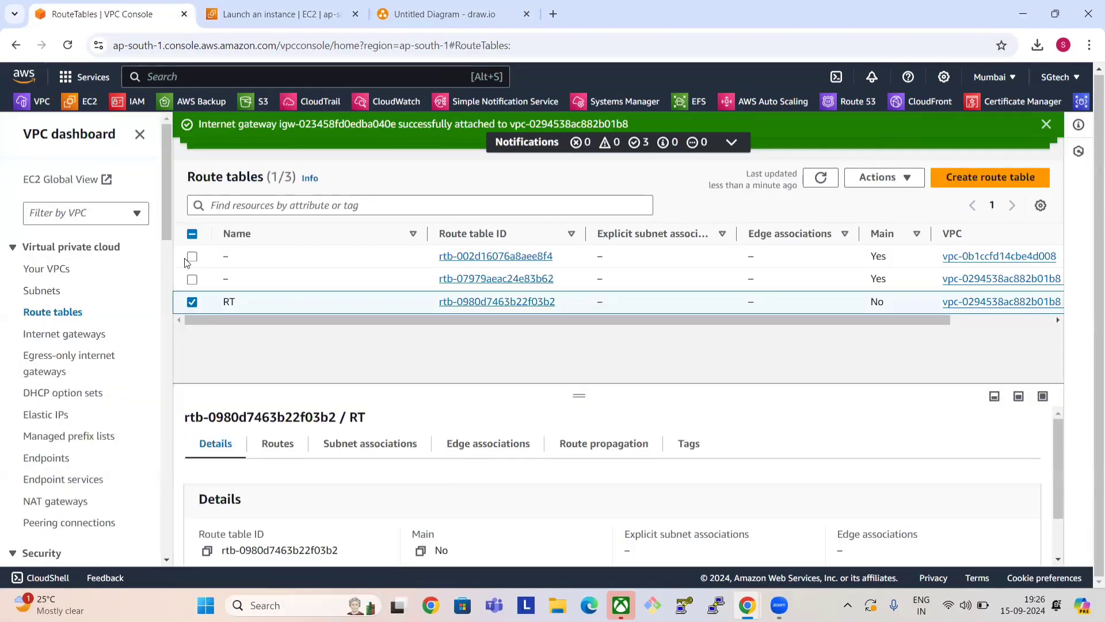
{"action": "left_click", "coordinate": [282, 450]}
{"action": "left_click", "coordinate": [988, 483]}
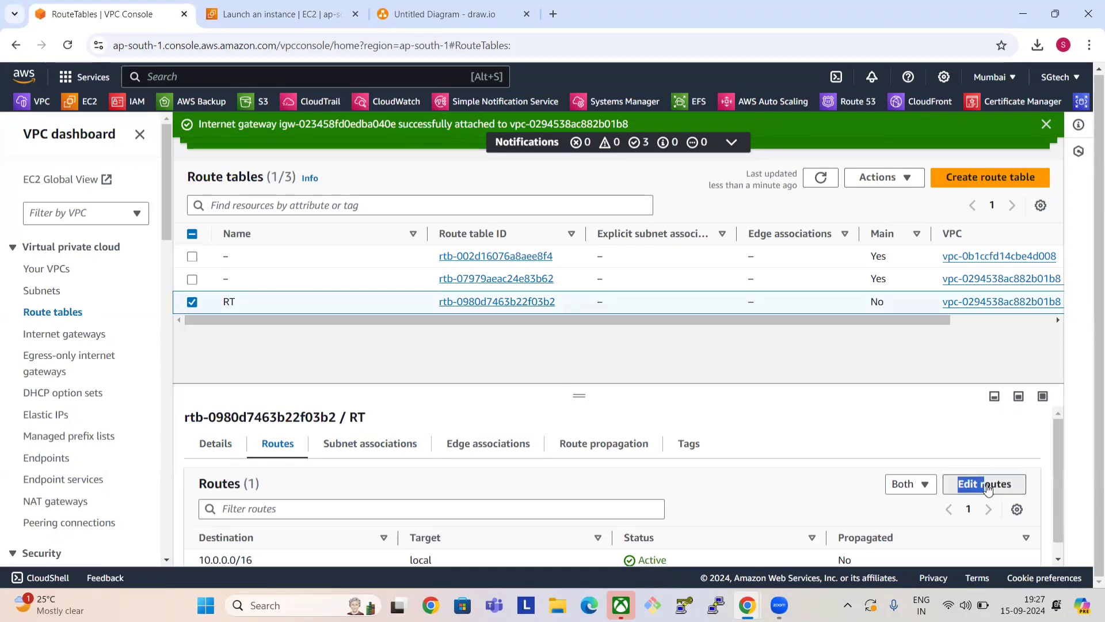
Step: Add a route with destination 0.0.0.0/0 and the internet gateway IGW as target, and save the changes
{"action": "left_click", "coordinate": [72, 294]}
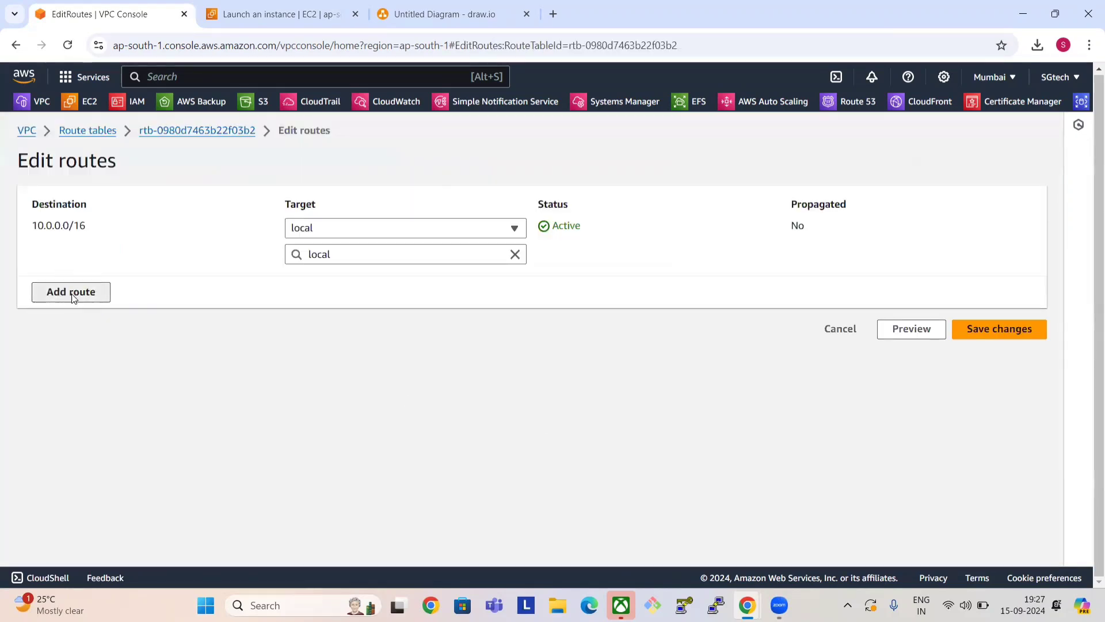
{"action": "left_click", "coordinate": [145, 280]}
{"action": "left_click", "coordinate": [122, 303]}
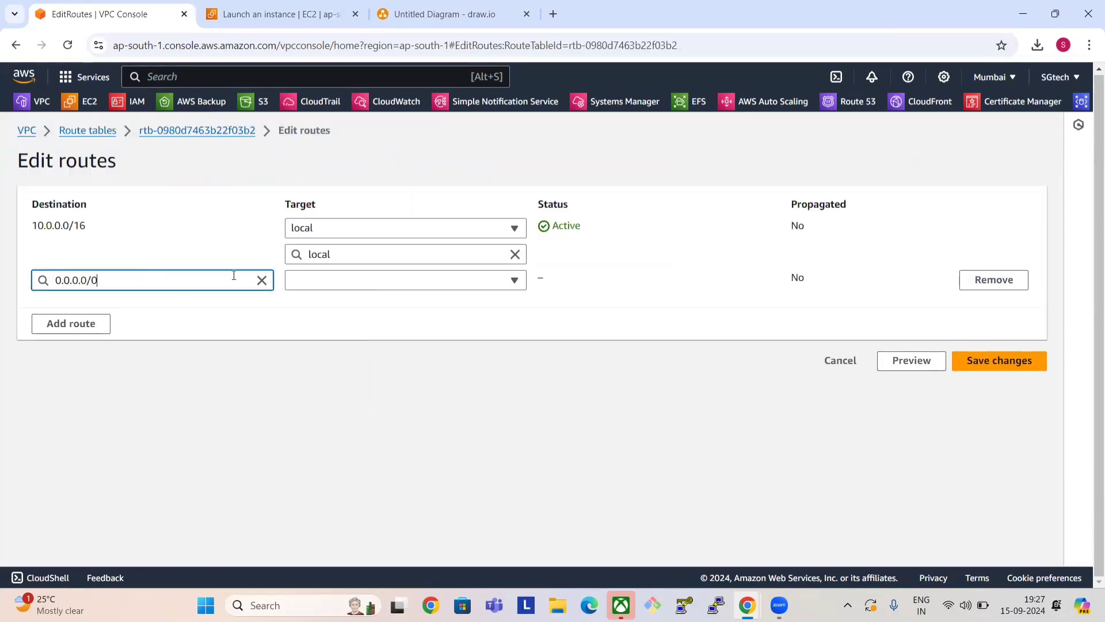
{"action": "left_click", "coordinate": [340, 283]}
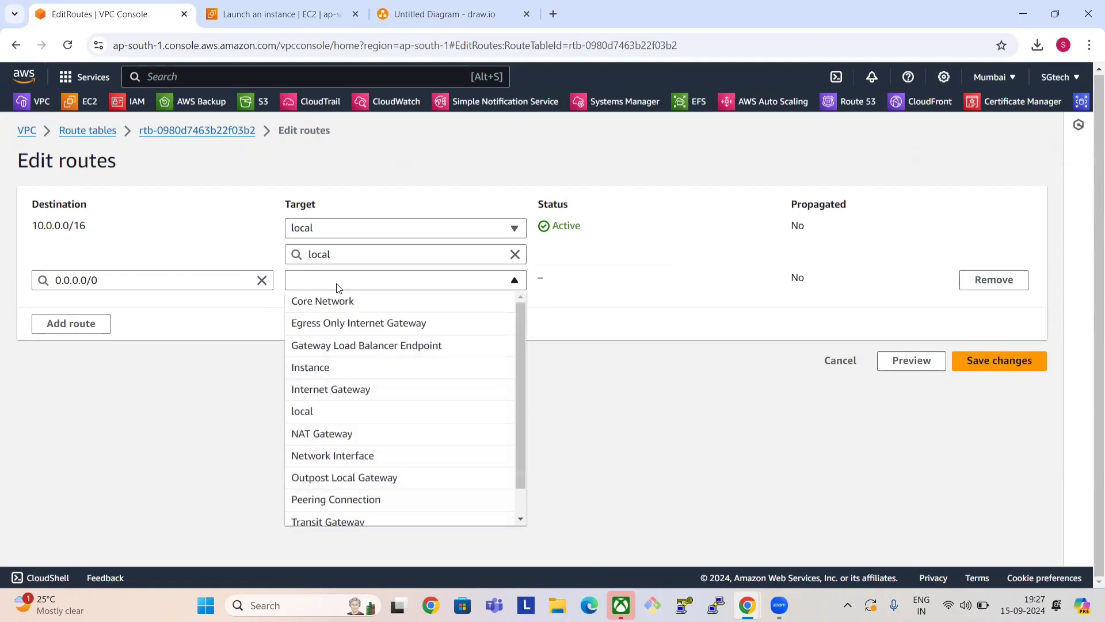
{"action": "left_click", "coordinate": [336, 391]}
{"action": "left_click", "coordinate": [387, 306]}
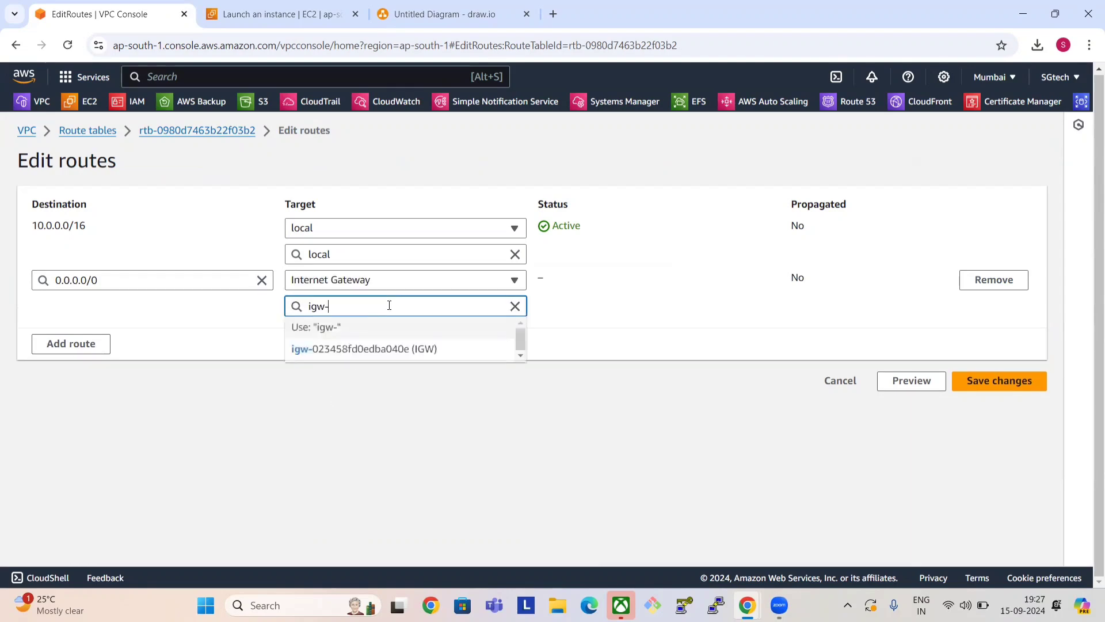
{"action": "left_click", "coordinate": [347, 349]}
{"action": "left_click", "coordinate": [1016, 388]}
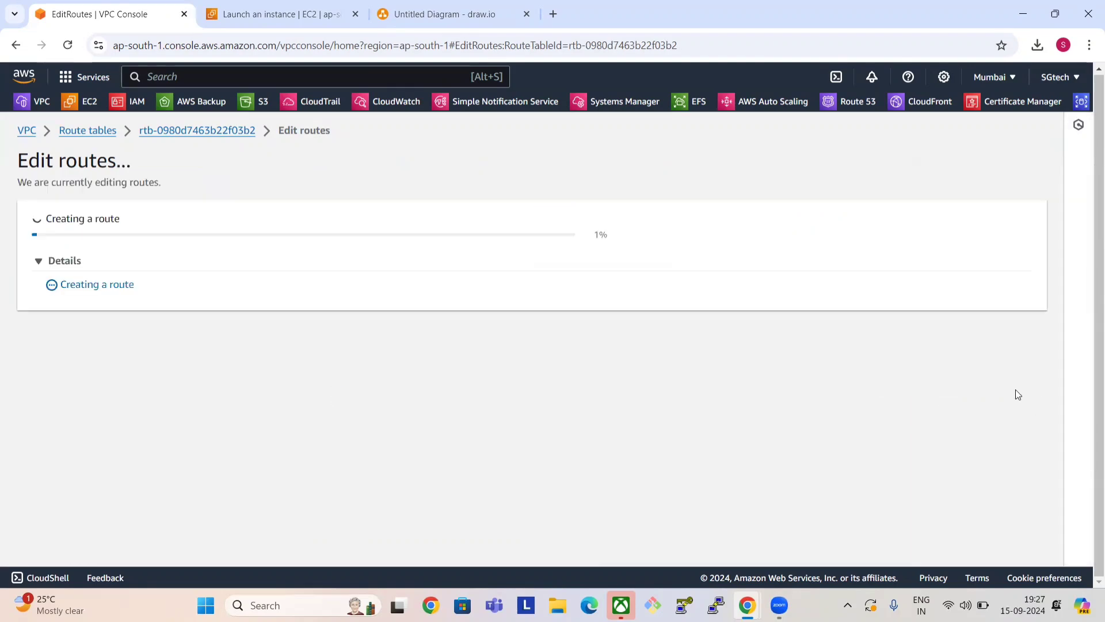
Step: Associate the subnet MYSubnet with route table RT and save the association
{"action": "left_click", "coordinate": [324, 394]}
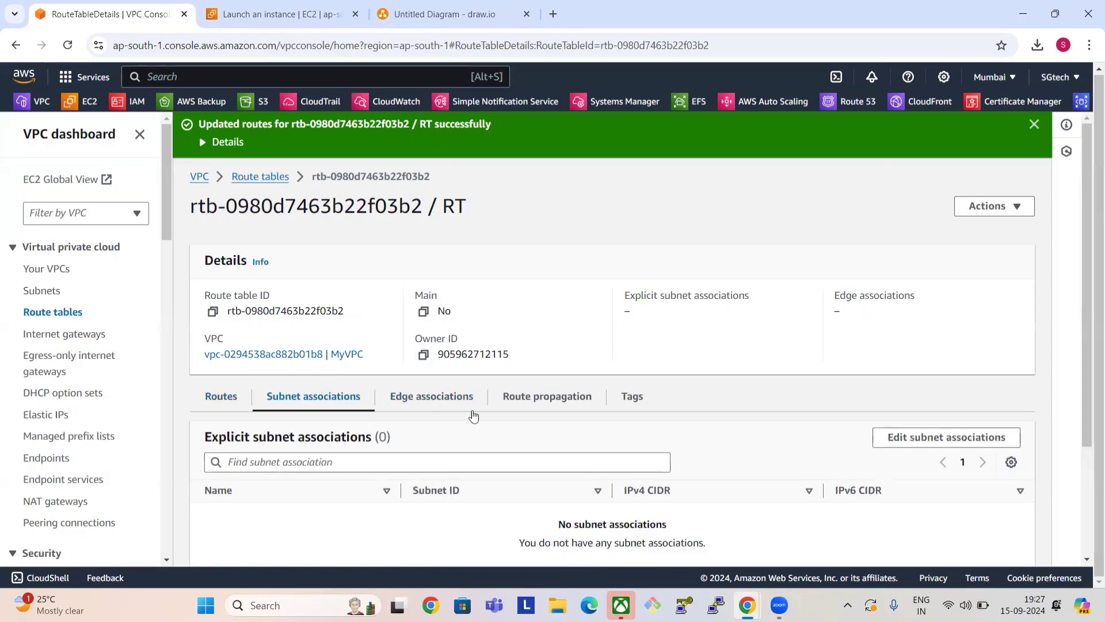
{"action": "left_click", "coordinate": [922, 436]}
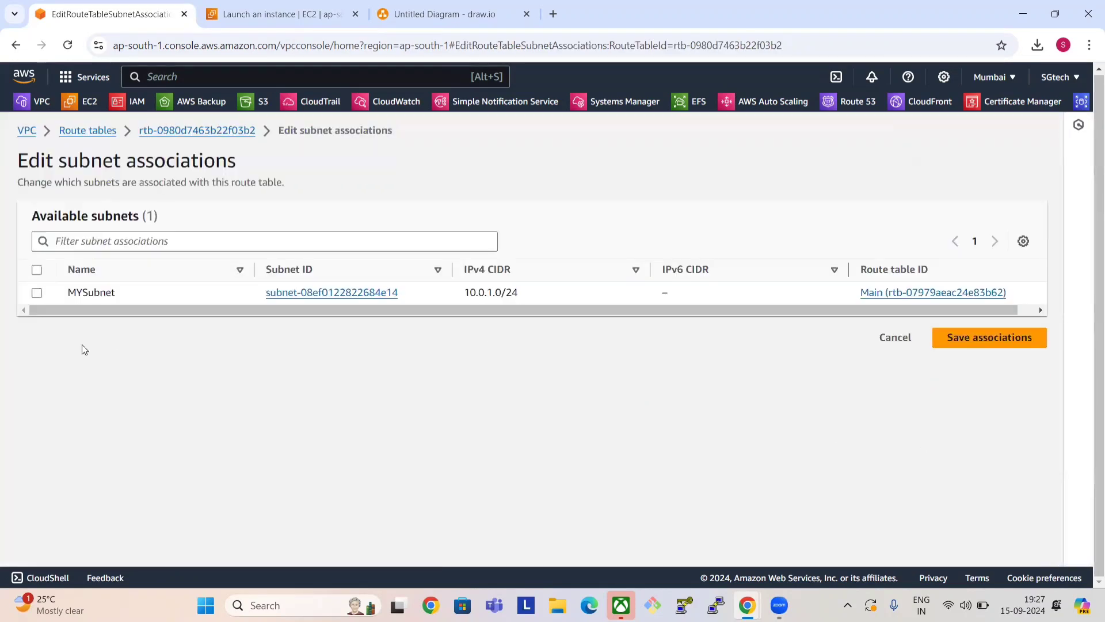
{"action": "left_click", "coordinate": [37, 293]}
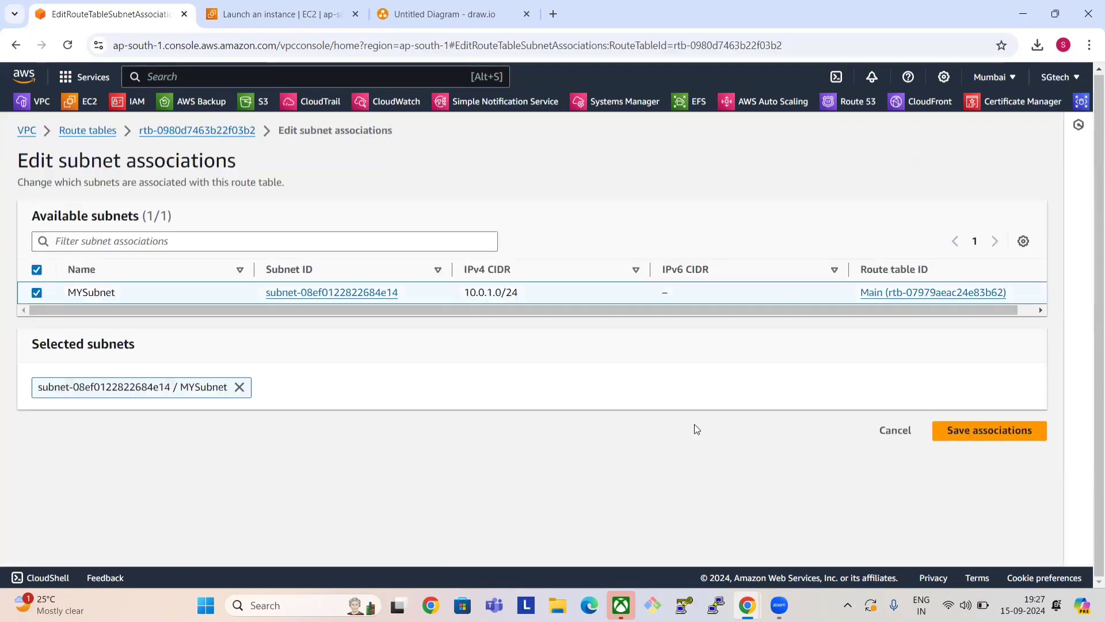
{"action": "left_click", "coordinate": [985, 431]}
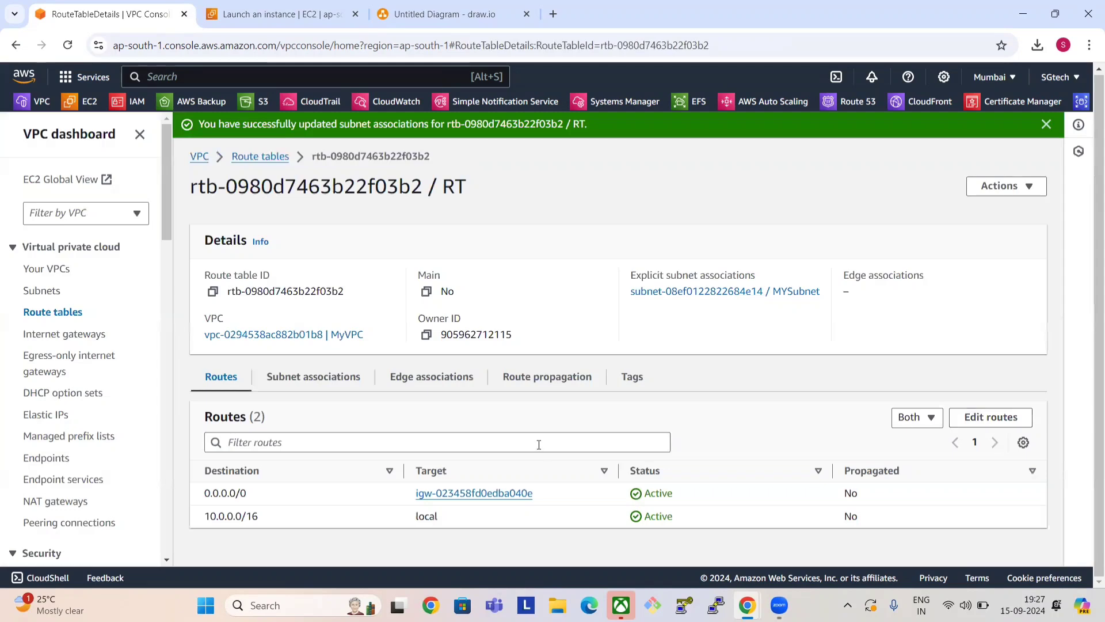
Step: Reload the available subnets in the instance launch form's network settings and choose MYSubnet
{"action": "left_click", "coordinate": [293, 4]}
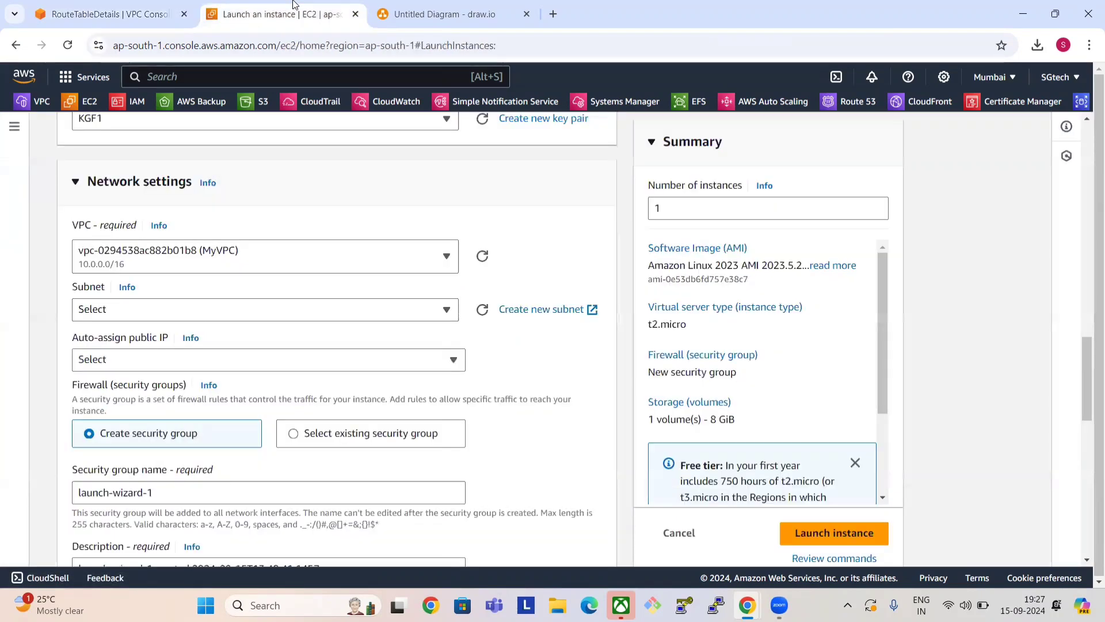
{"action": "left_click", "coordinate": [262, 314]}
{"action": "left_click", "coordinate": [481, 310]}
{"action": "left_click", "coordinate": [418, 315]}
{"action": "left_click", "coordinate": [403, 394]}
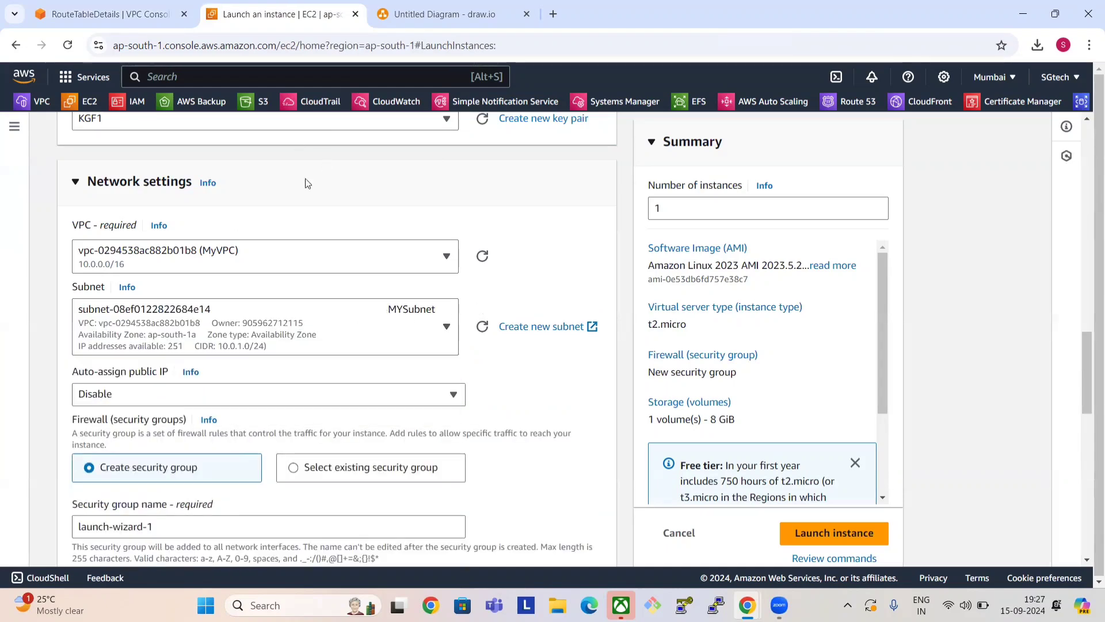
{"action": "left_click", "coordinate": [109, 14]}
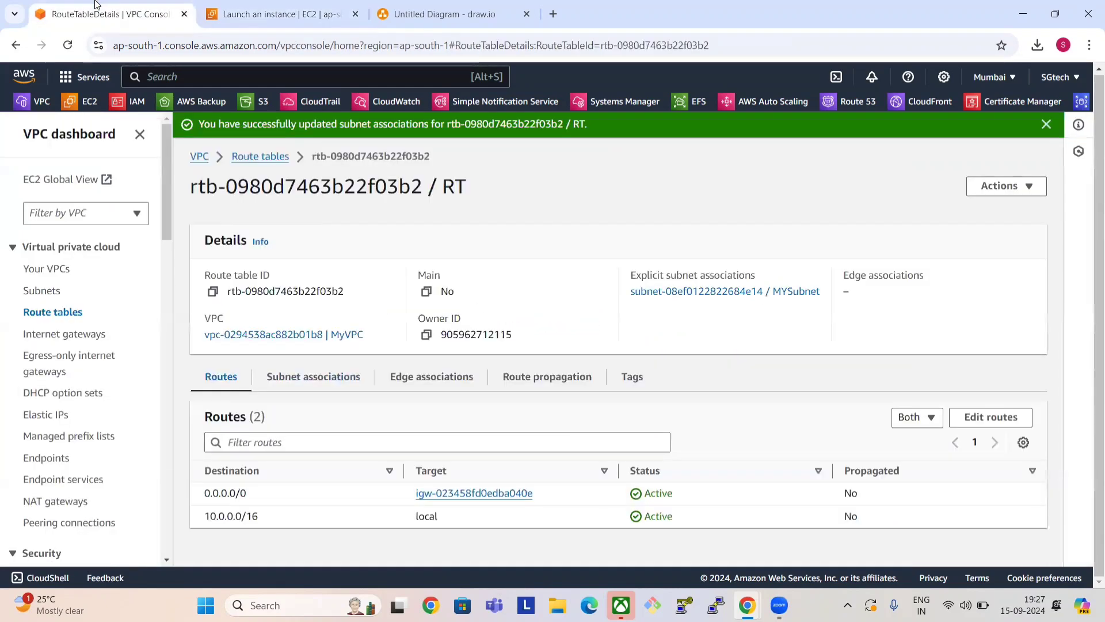
{"action": "left_click", "coordinate": [42, 292]}
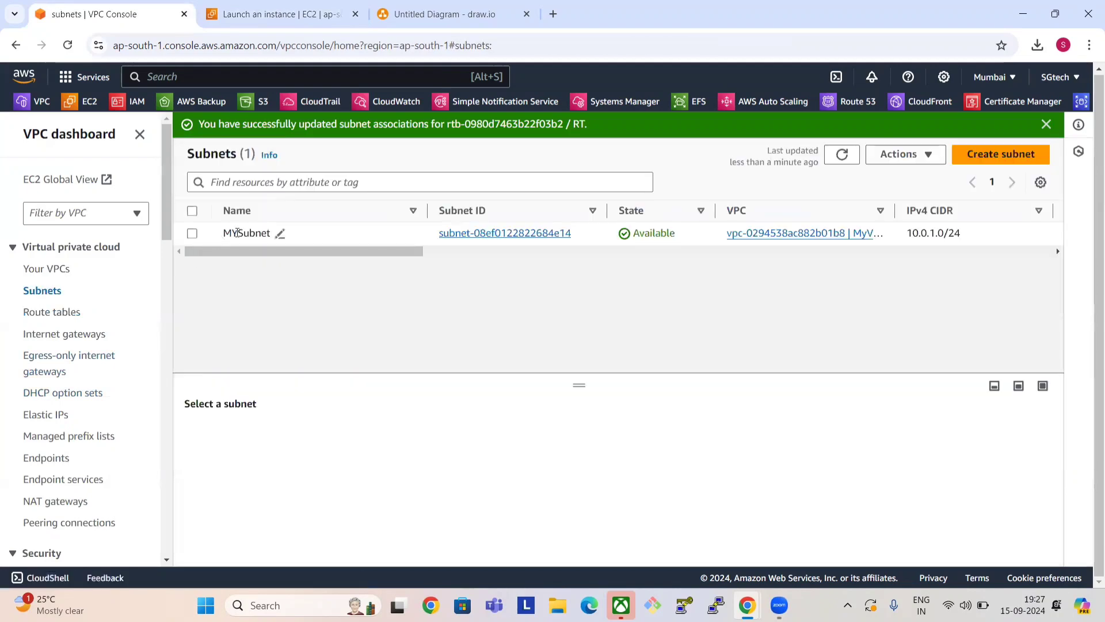
{"action": "left_click", "coordinate": [437, 14]}
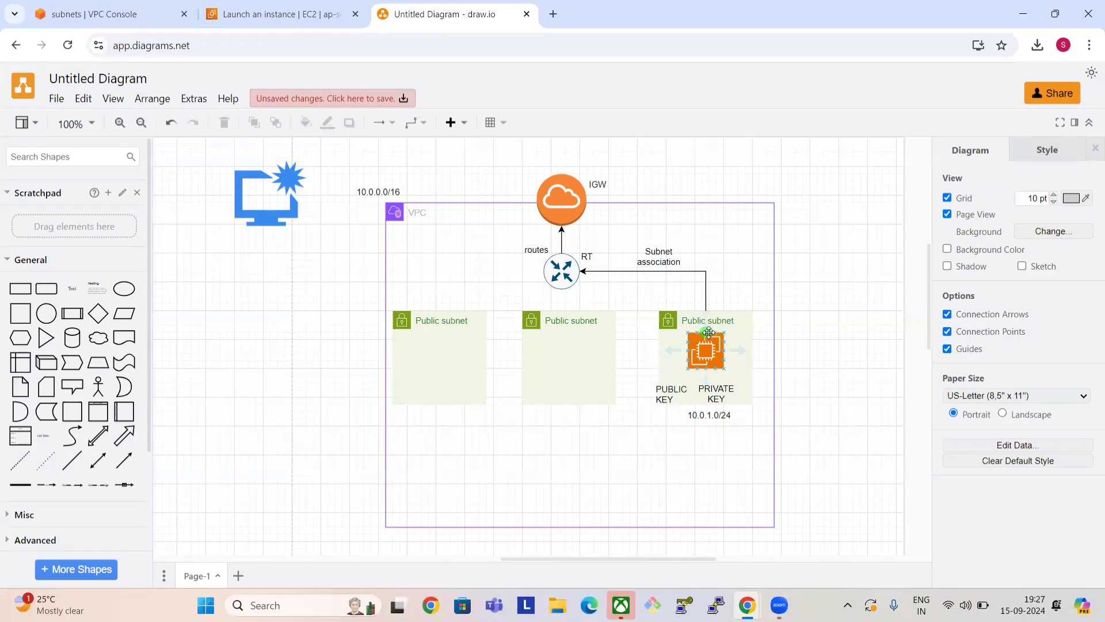
{"action": "left_click", "coordinate": [409, 526]}
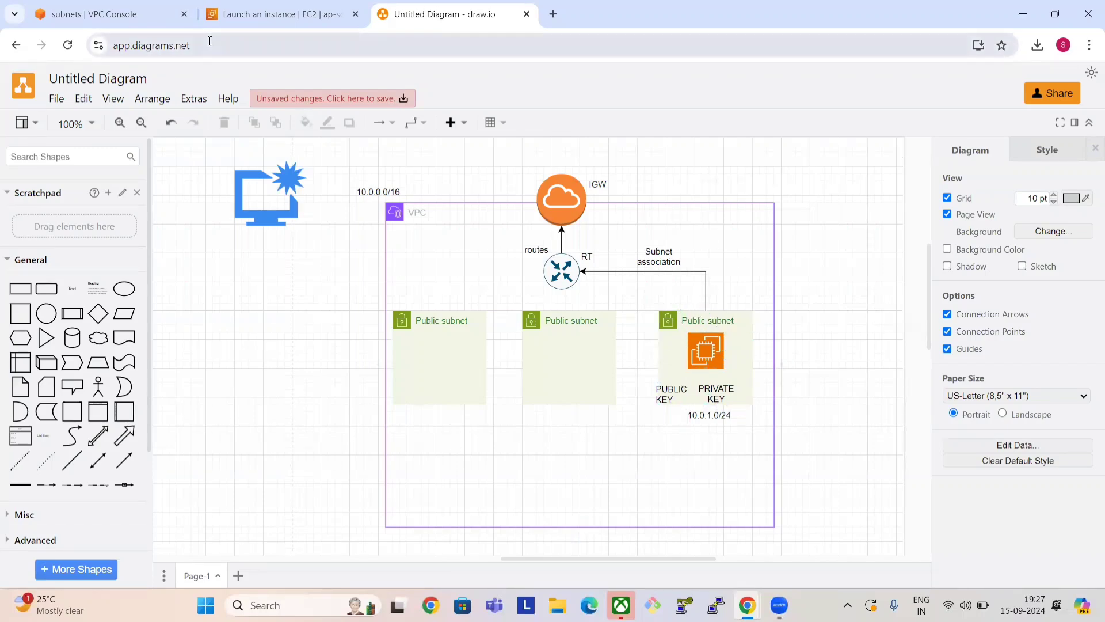
Step: Enable auto-assign public IP in the instance's network settings
{"action": "left_click", "coordinate": [276, 13]}
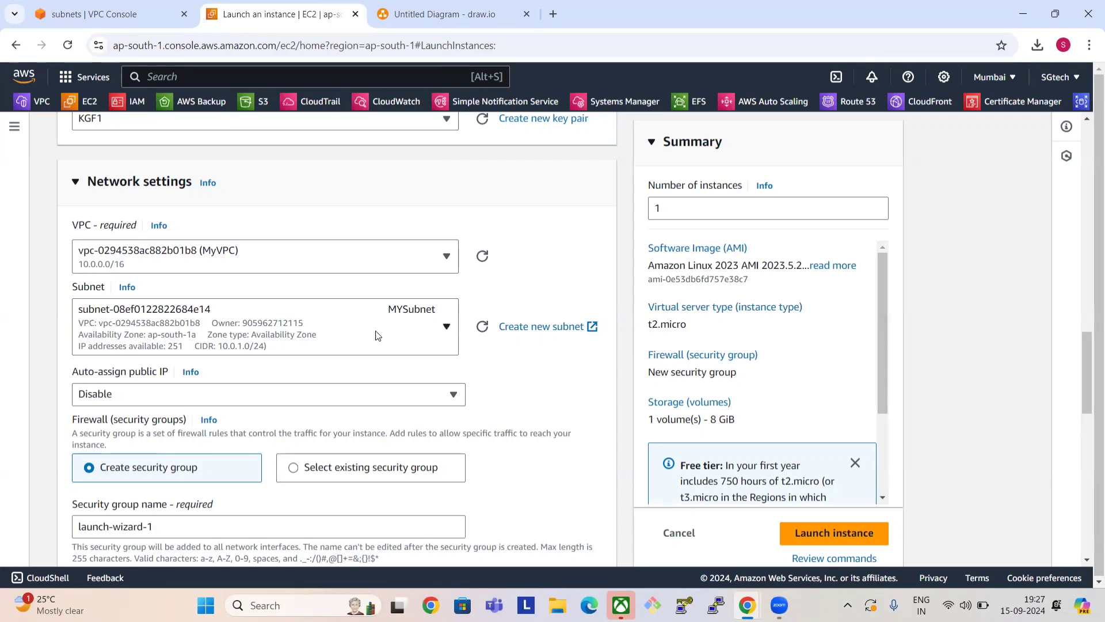
{"action": "left_click", "coordinate": [379, 395]}
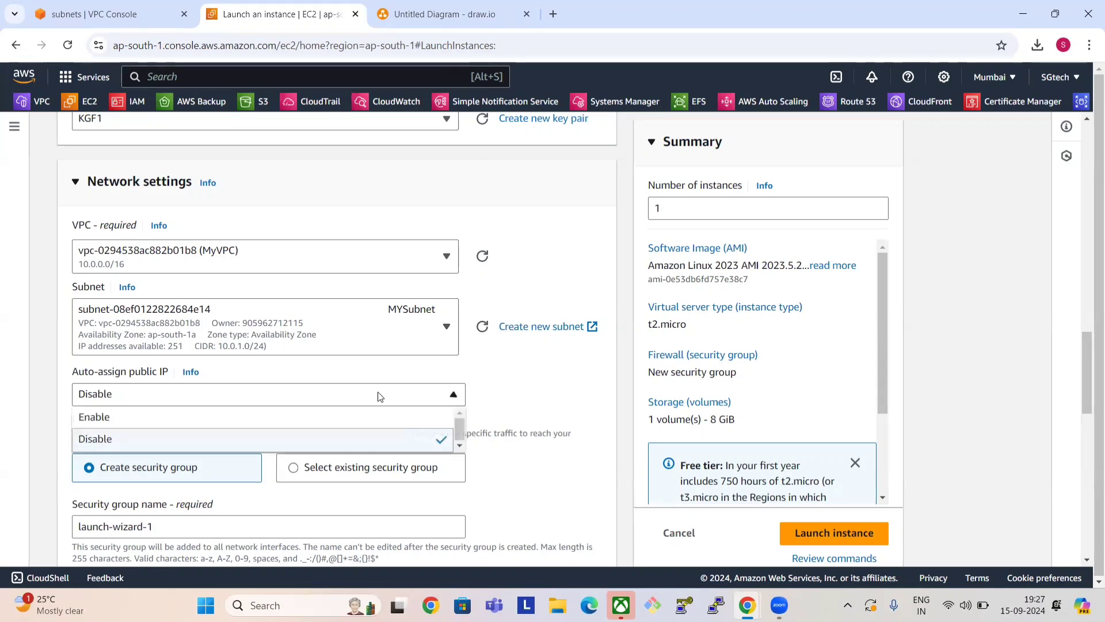
{"action": "left_click", "coordinate": [392, 418]}
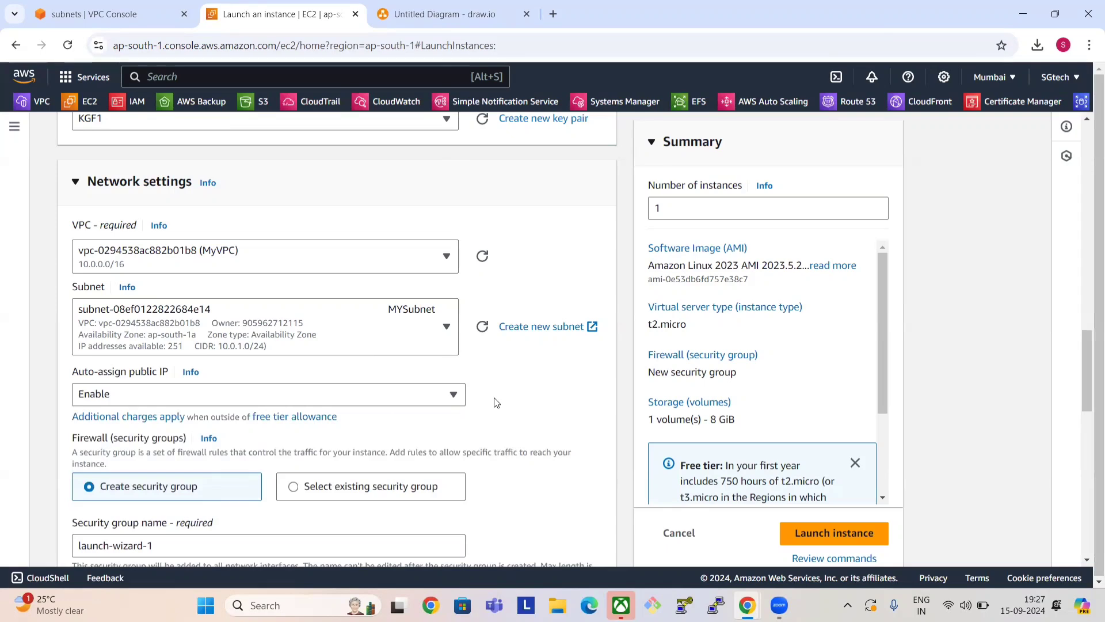
Step: Launch the instance with the default new security group and 8 GiB gp3 storage settings
{"action": "scroll", "coordinate": [493, 402], "scroll_direction": "down", "scroll_amount": 5}
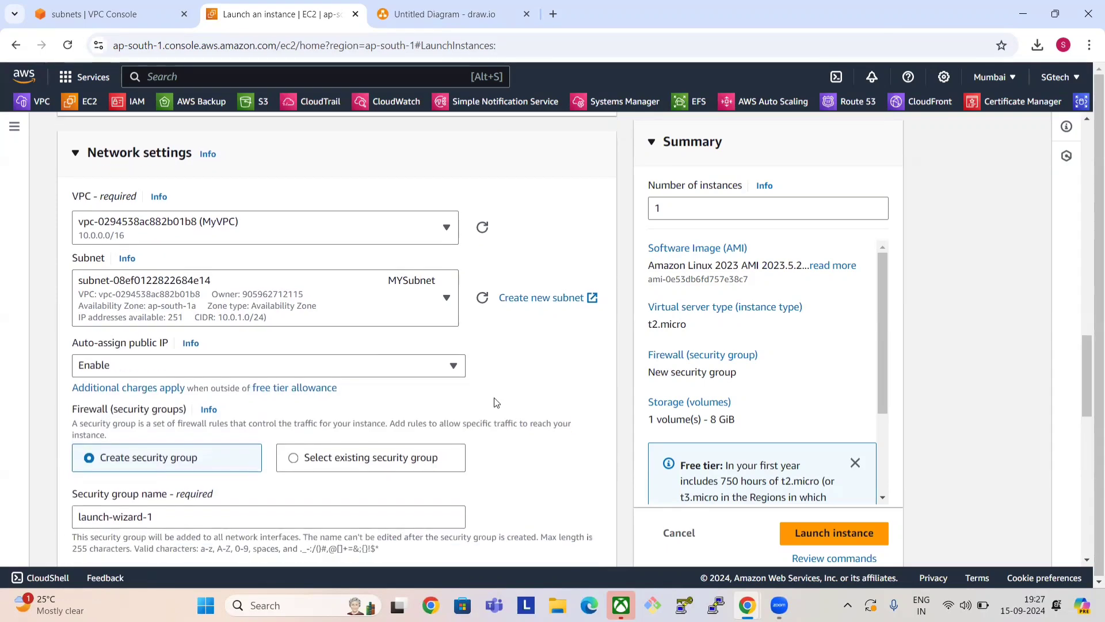
{"action": "scroll", "coordinate": [497, 402], "scroll_direction": "down", "scroll_amount": 3}
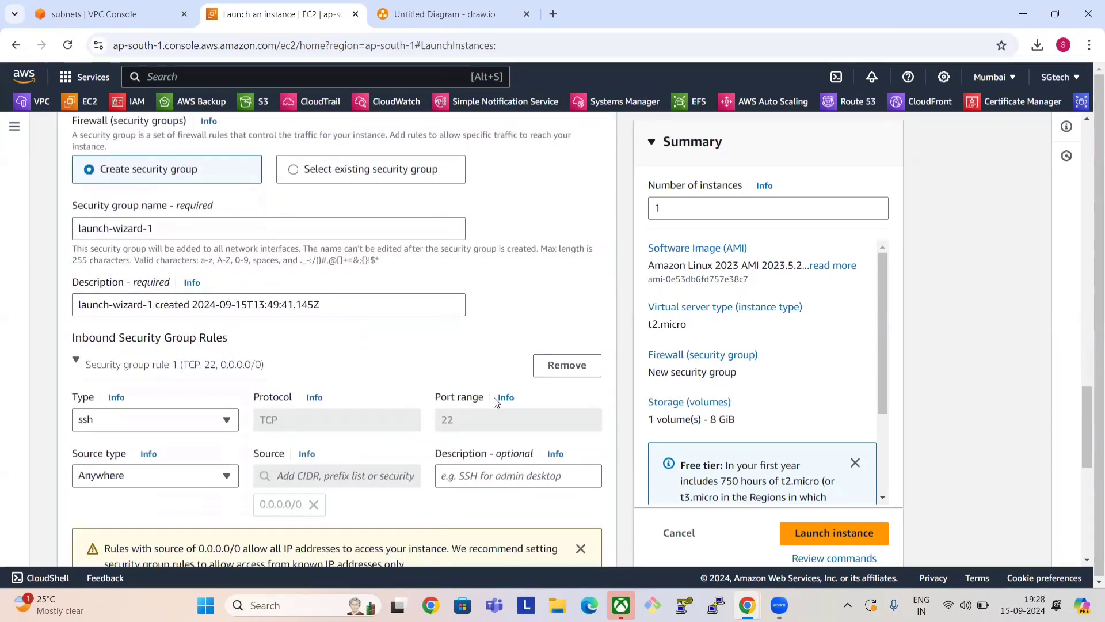
{"action": "scroll", "coordinate": [496, 401], "scroll_direction": "down", "scroll_amount": 5}
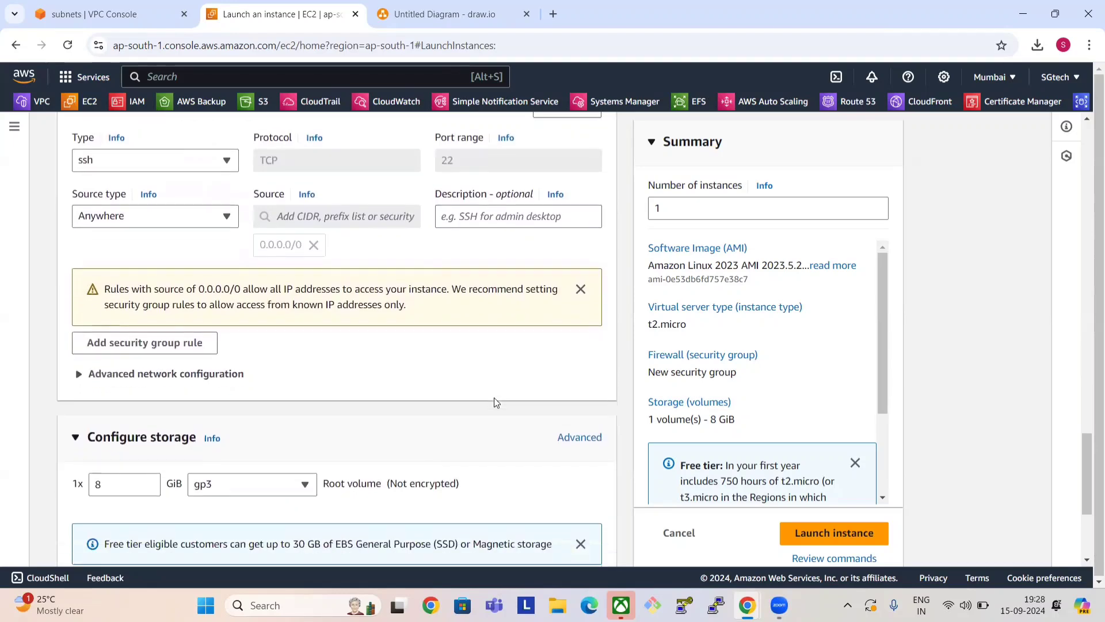
{"action": "scroll", "coordinate": [493, 402], "scroll_direction": "down", "scroll_amount": 4}
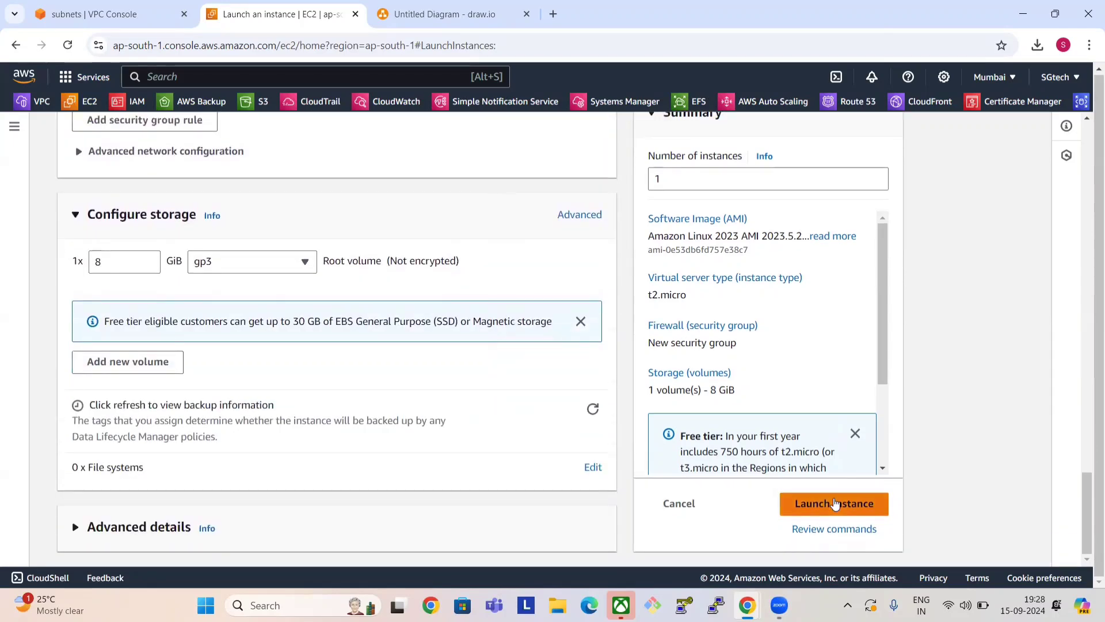
{"action": "left_click", "coordinate": [835, 502]}
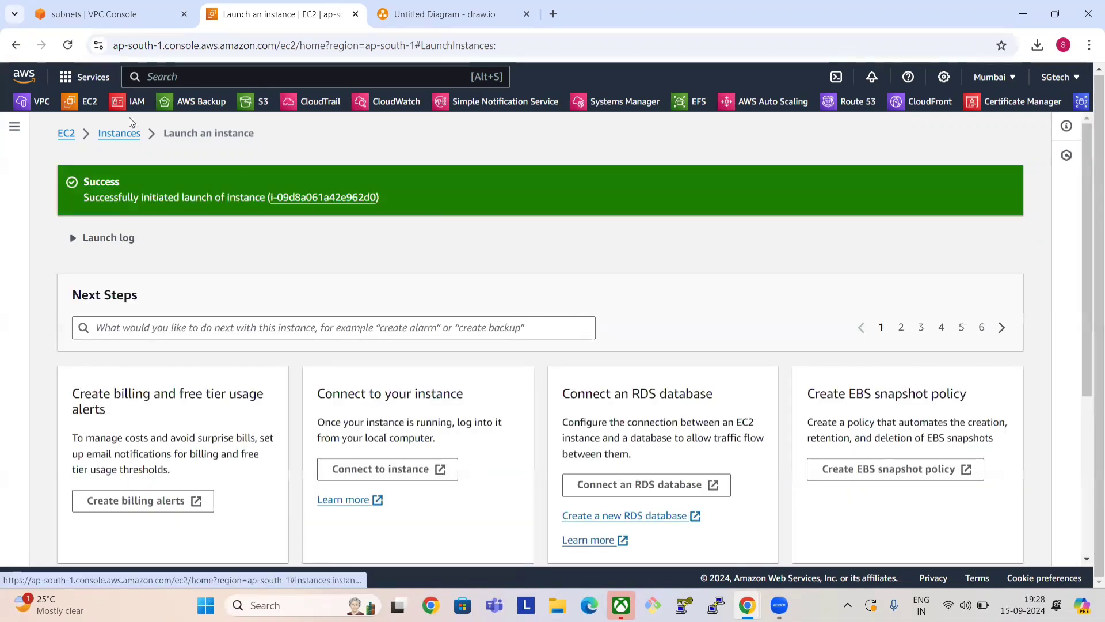
Step: Open the SSH client connection details of MyFirstServer and copy the example ssh command
{"action": "left_click", "coordinate": [121, 134]}
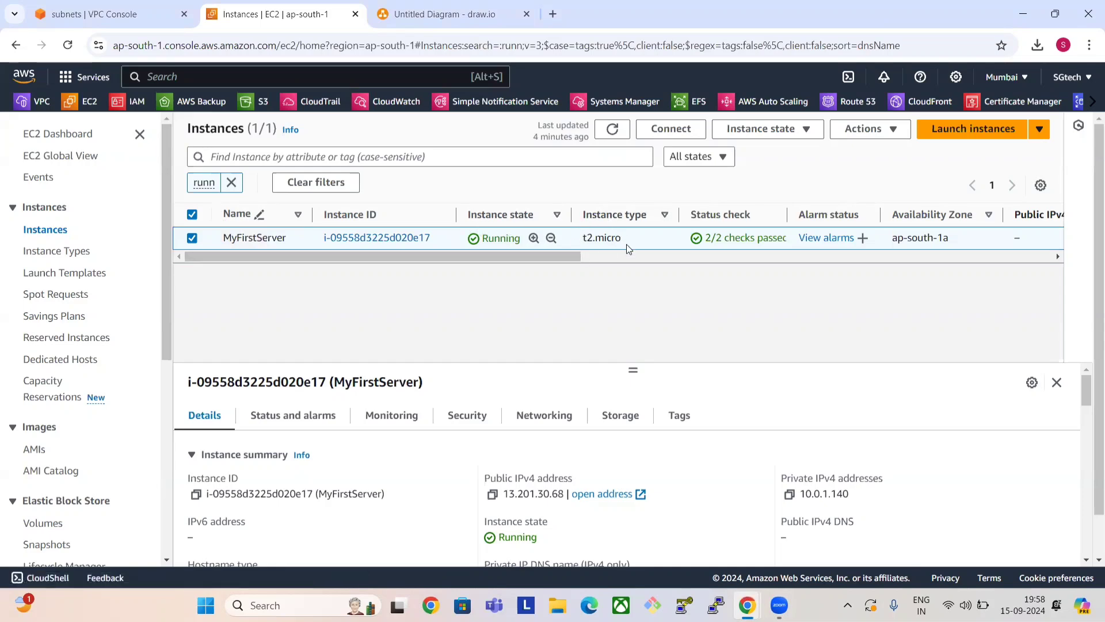
{"action": "left_click", "coordinate": [657, 132]}
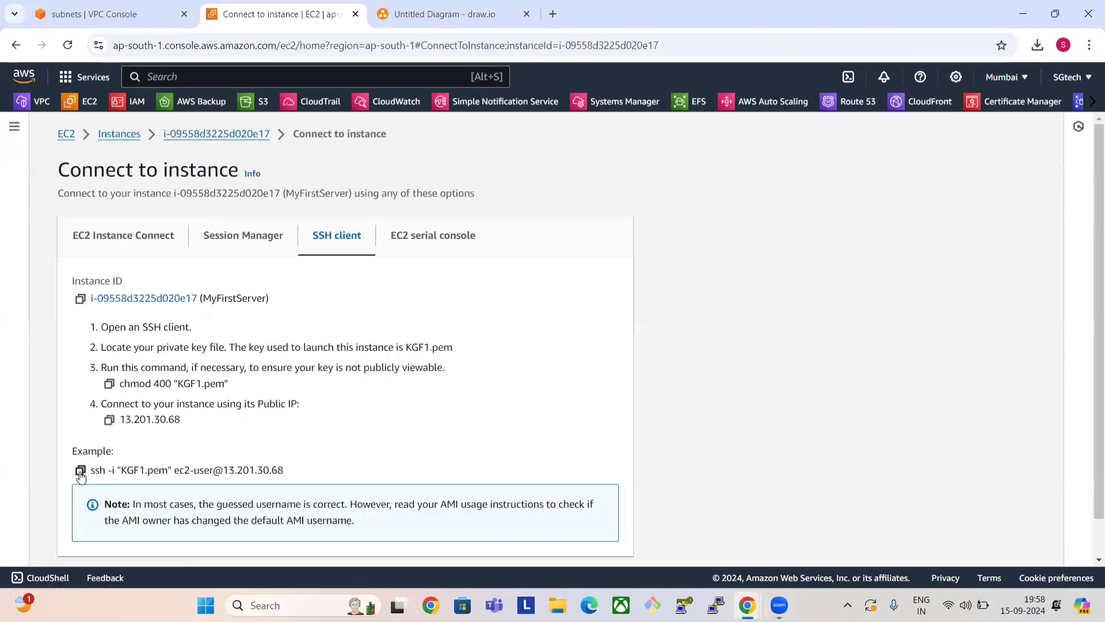
{"action": "left_click", "coordinate": [80, 471]}
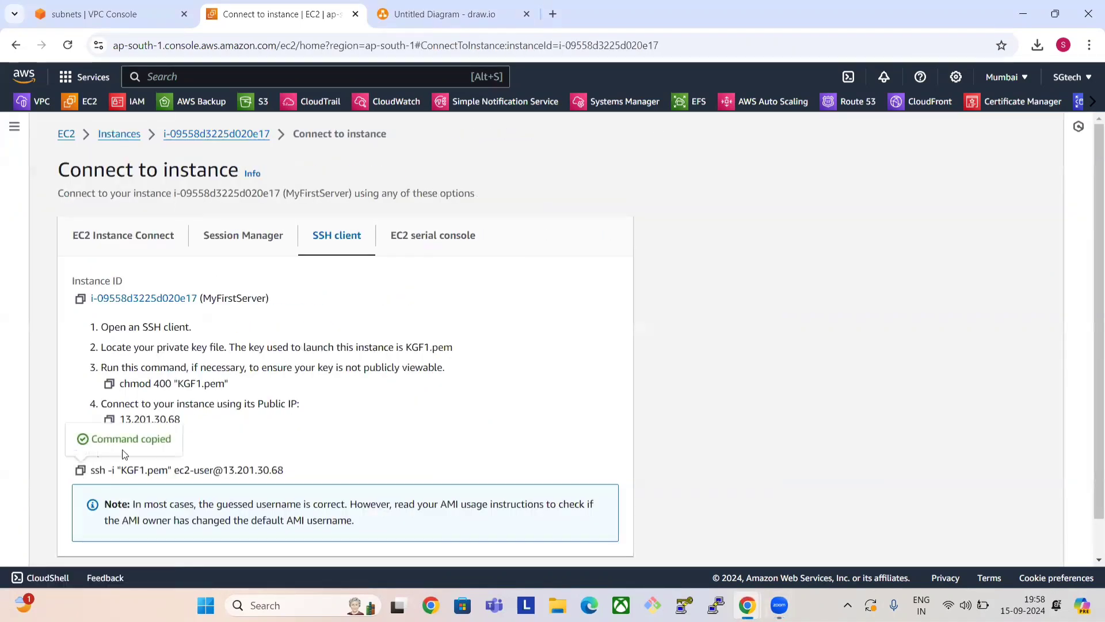
{"action": "double_click", "coordinate": [92, 474]}
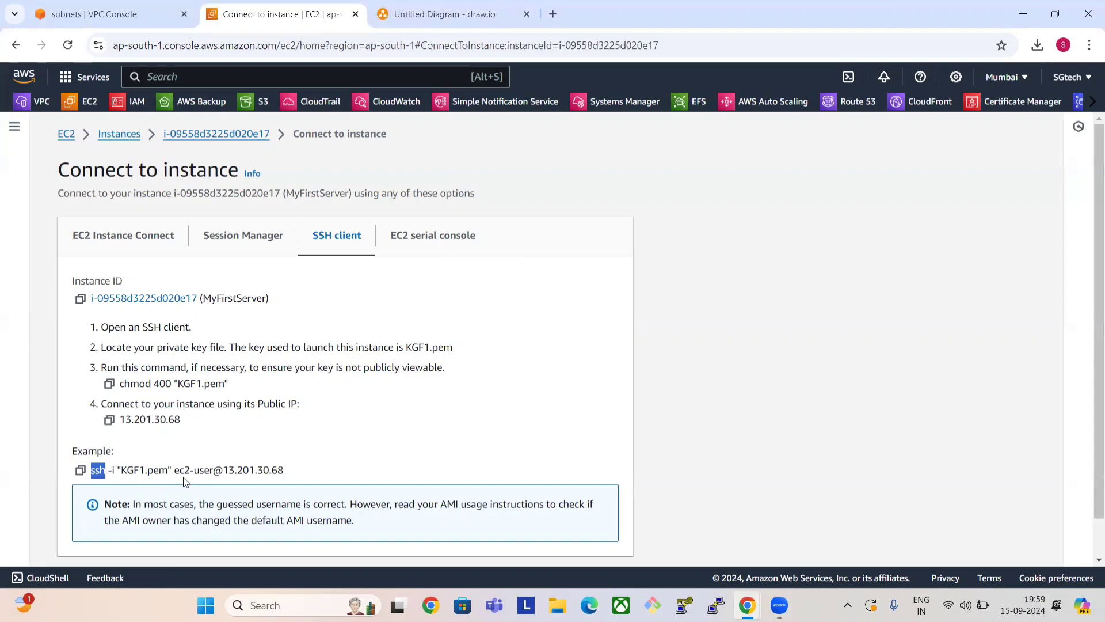
{"action": "left_click", "coordinate": [262, 470]}
{"action": "right_click", "coordinate": [266, 470]}
{"action": "left_click", "coordinate": [265, 469]}
{"action": "right_click", "coordinate": [229, 467]}
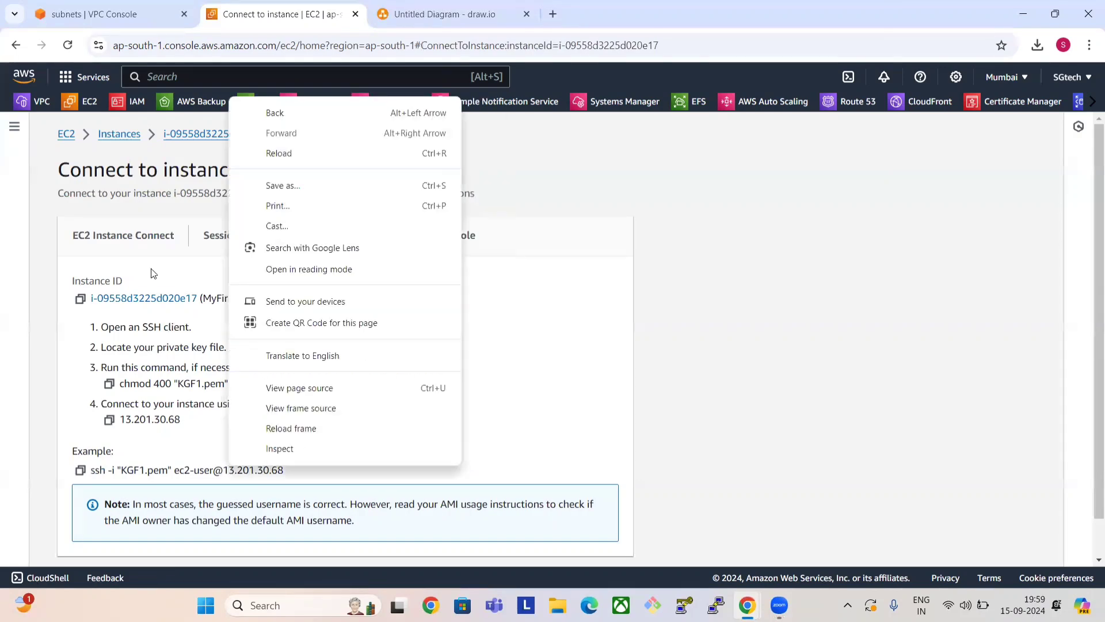
Step: Reopen MyFirstServer's SSH client connection details from the instance list and review the public and private key labels in the draw.io diagram
{"action": "left_click", "coordinate": [117, 133]}
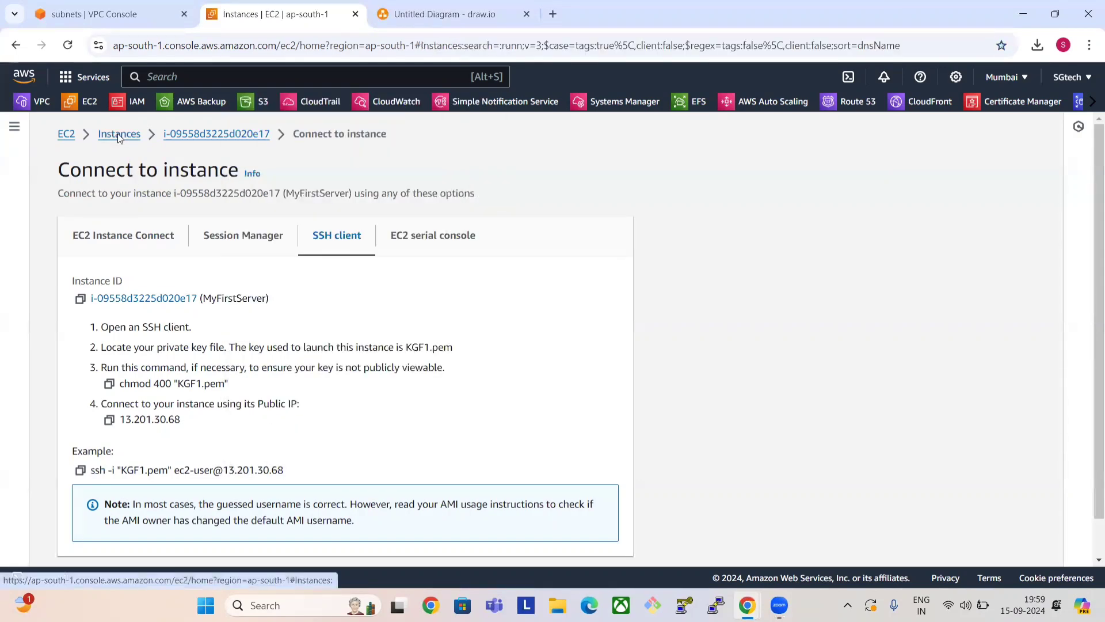
{"action": "left_click", "coordinate": [117, 133]}
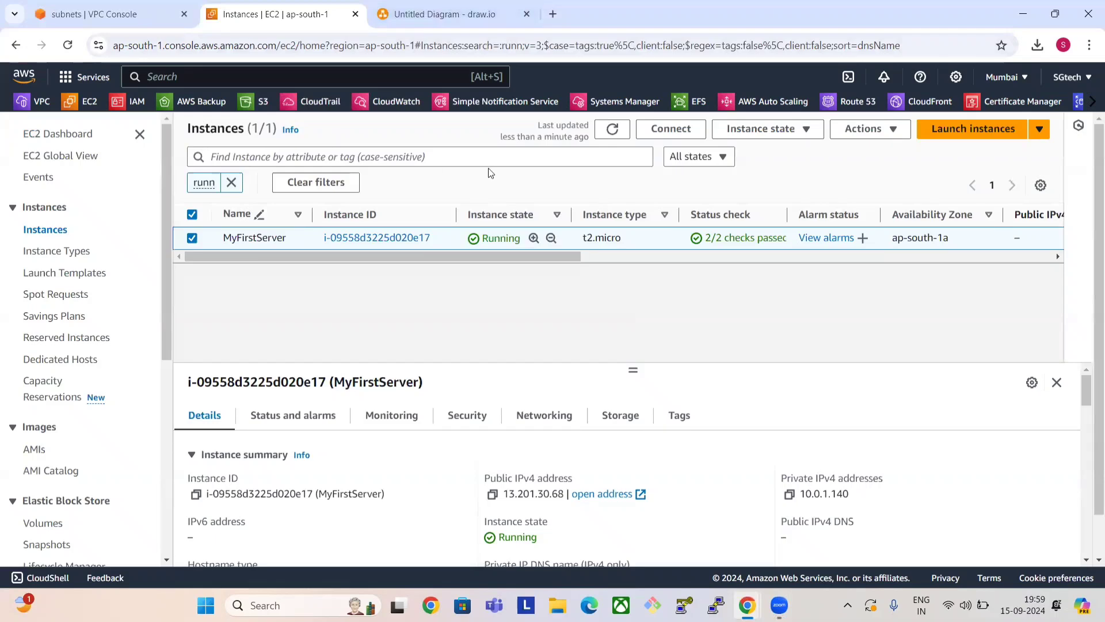
{"action": "left_click", "coordinate": [671, 129]}
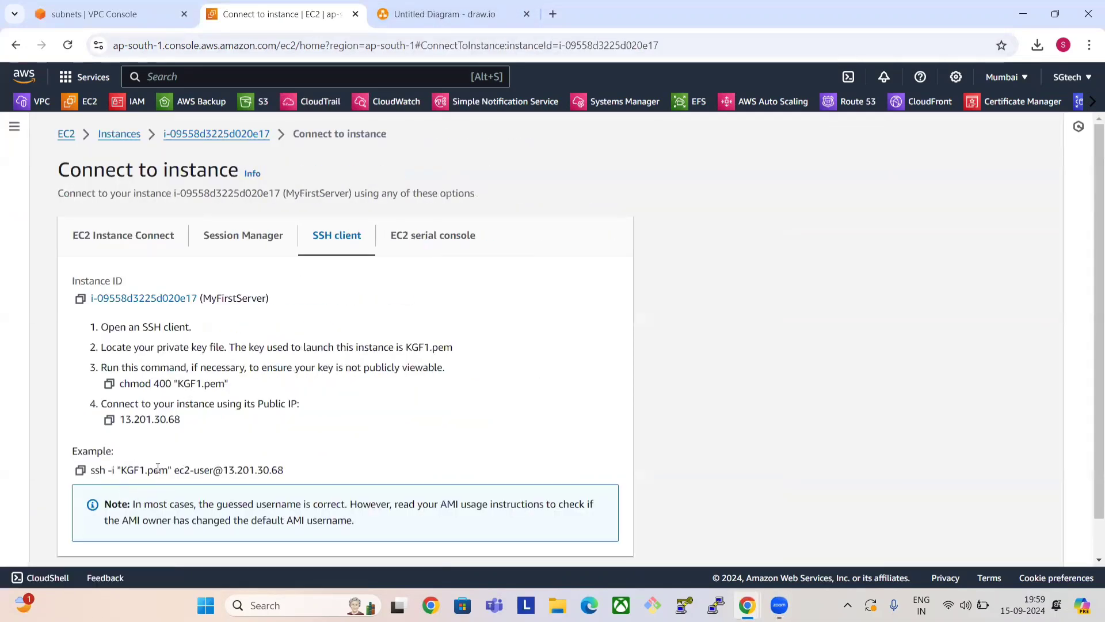
{"action": "left_click", "coordinate": [443, 14]}
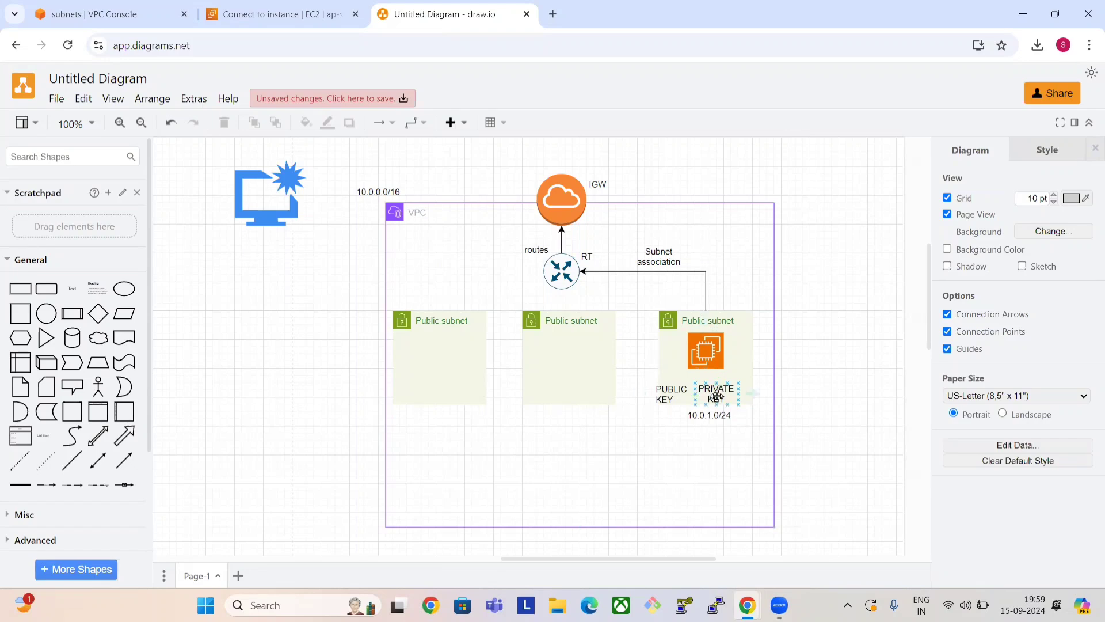
{"action": "left_click", "coordinate": [248, 13]}
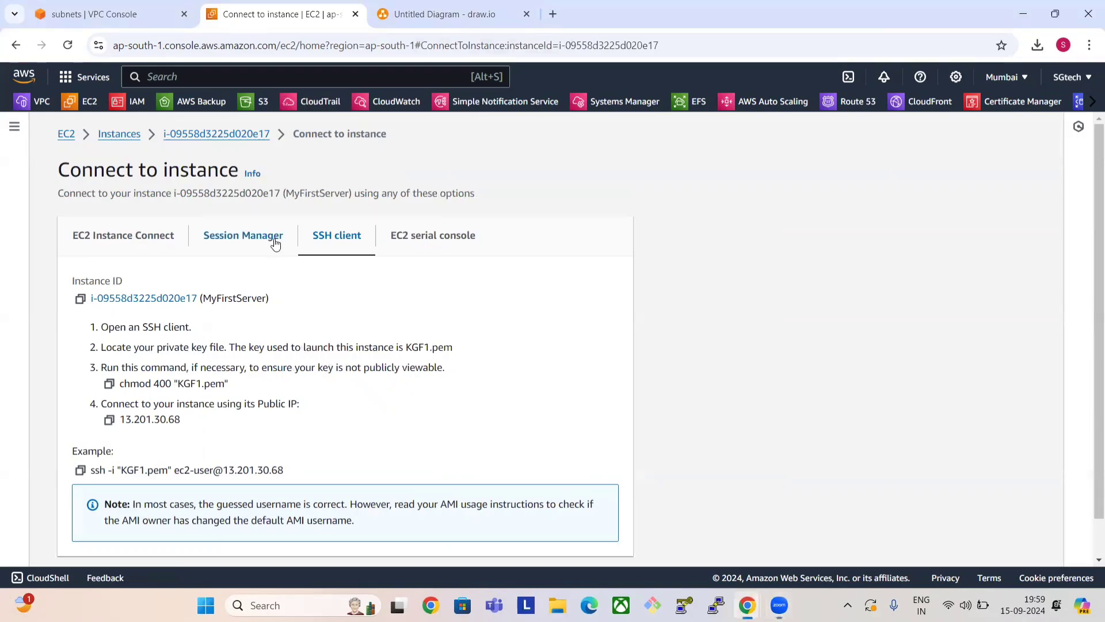
Step: Open Command Prompt and change the working directory to Downloads
{"action": "left_click", "coordinate": [263, 605]}
{"action": "type", "text": "cm"}
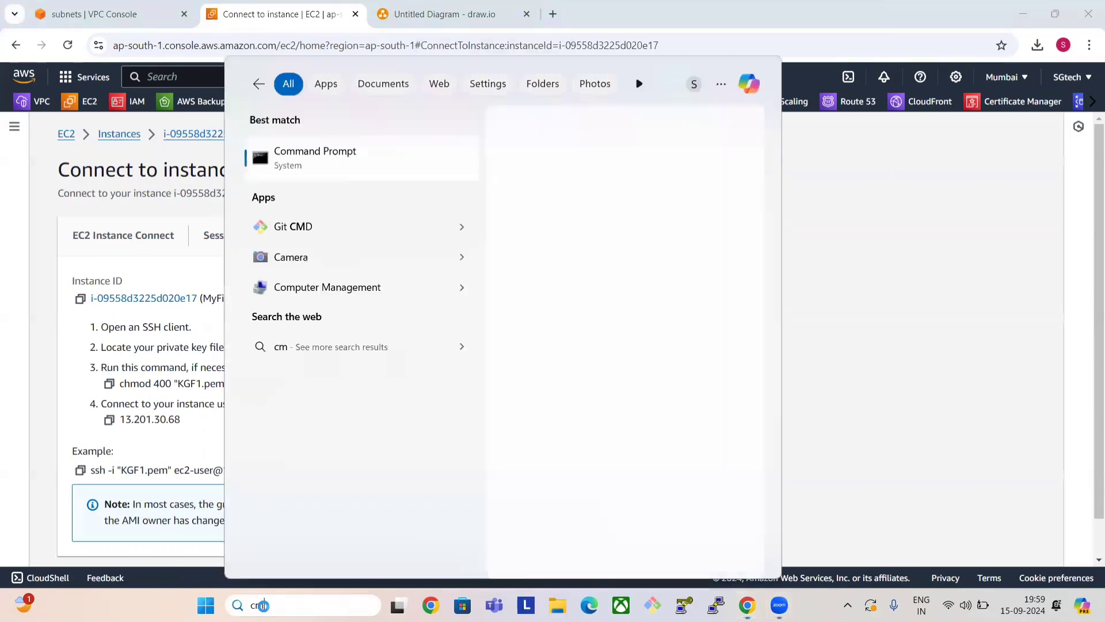
{"action": "type", "text": "d"}
{"action": "key", "text": "Return"}
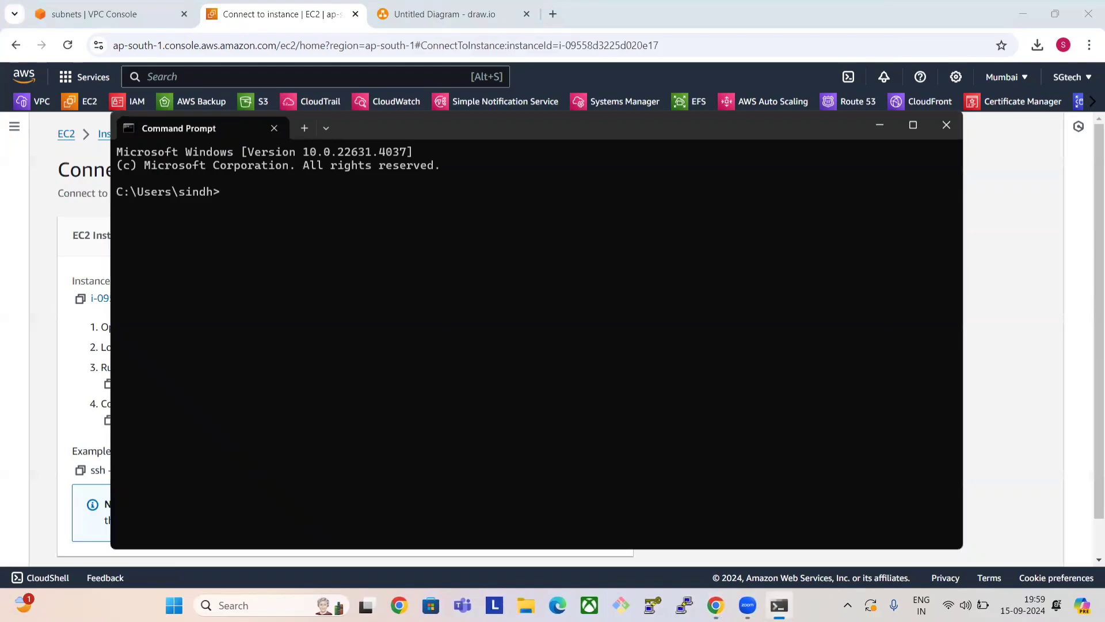
{"action": "type", "text": "cd down"}
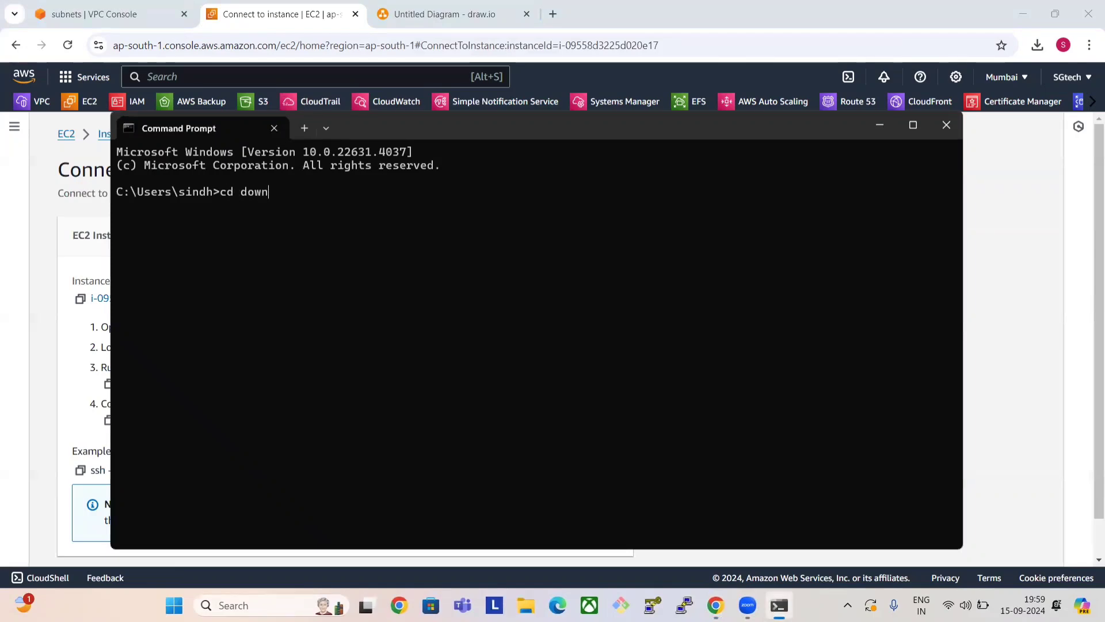
{"action": "key", "text": "Tab"}
{"action": "key", "text": "Return"}
Step: Copy MyFirstServer's example ssh command and run it in Command Prompt to connect as ec2-user to 13.201.30.68 with KGF1.pem
{"action": "key", "text": "alt+Tab"}
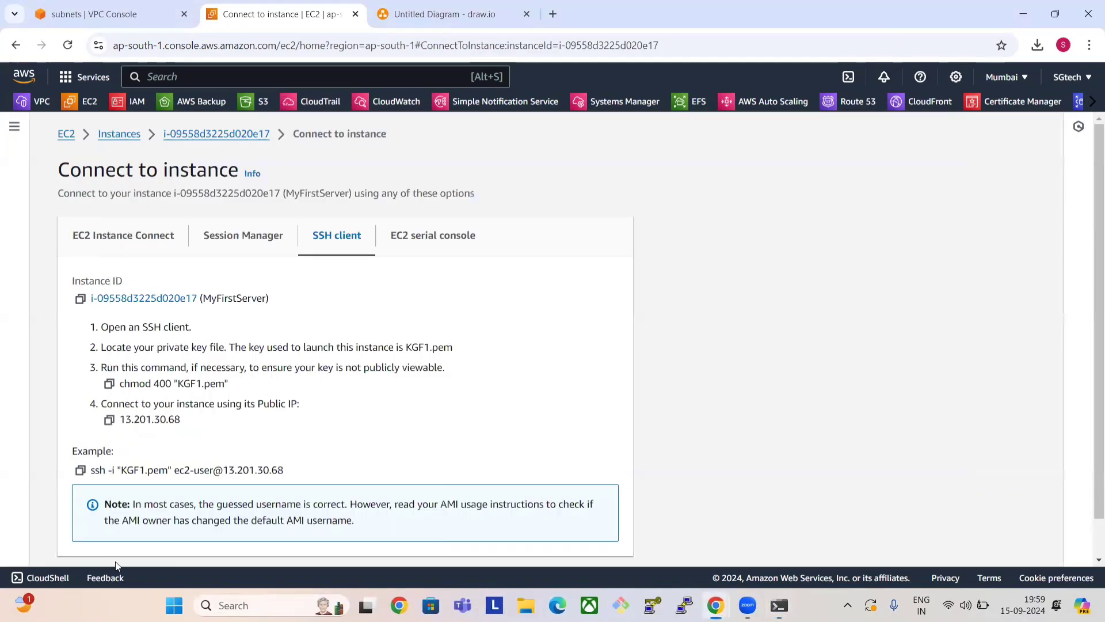
{"action": "left_click", "coordinate": [80, 471]}
{"action": "key", "text": "alt+Tab"}
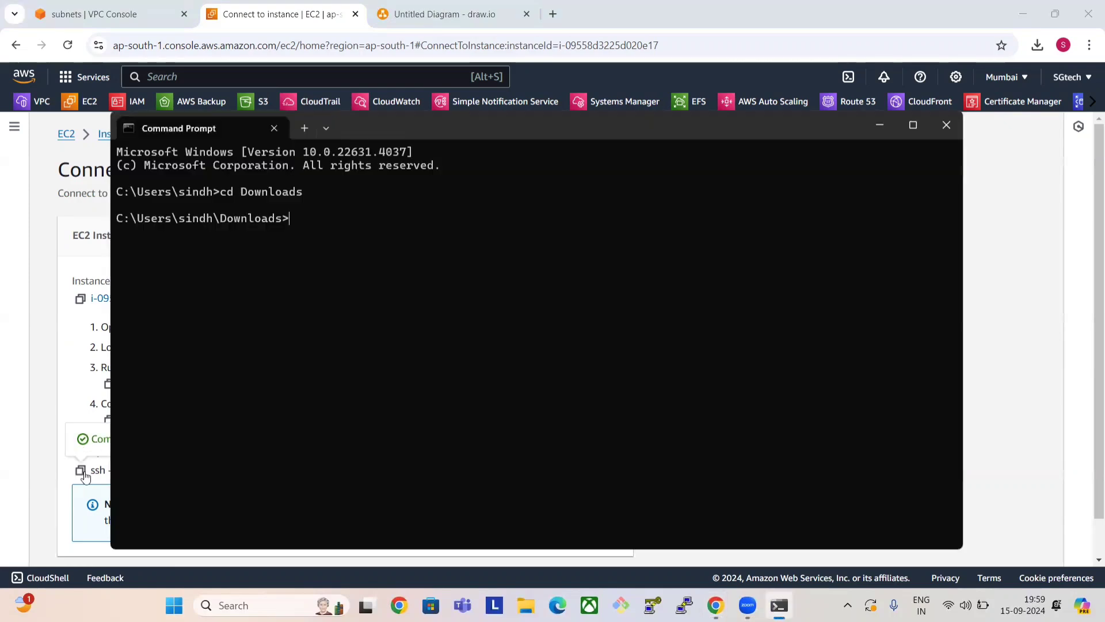
{"action": "key", "text": "ctrl+v"}
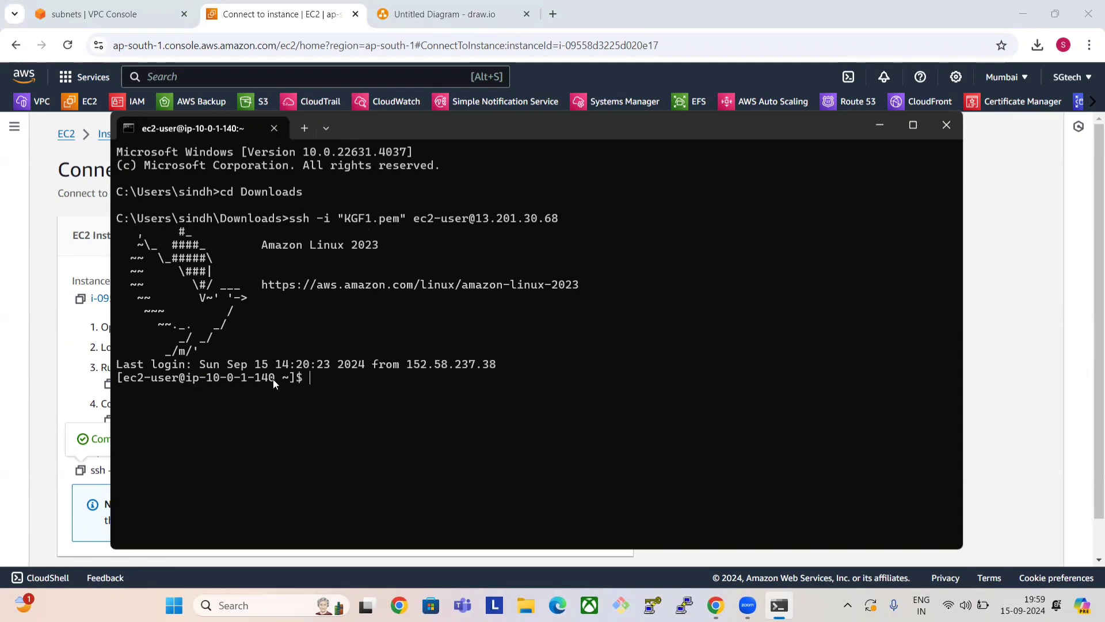
Step: Return to the EC2 instance list and compare MyFirstServer's private IPv4 address with the host name in the SSH session
{"action": "left_click", "coordinate": [86, 173]}
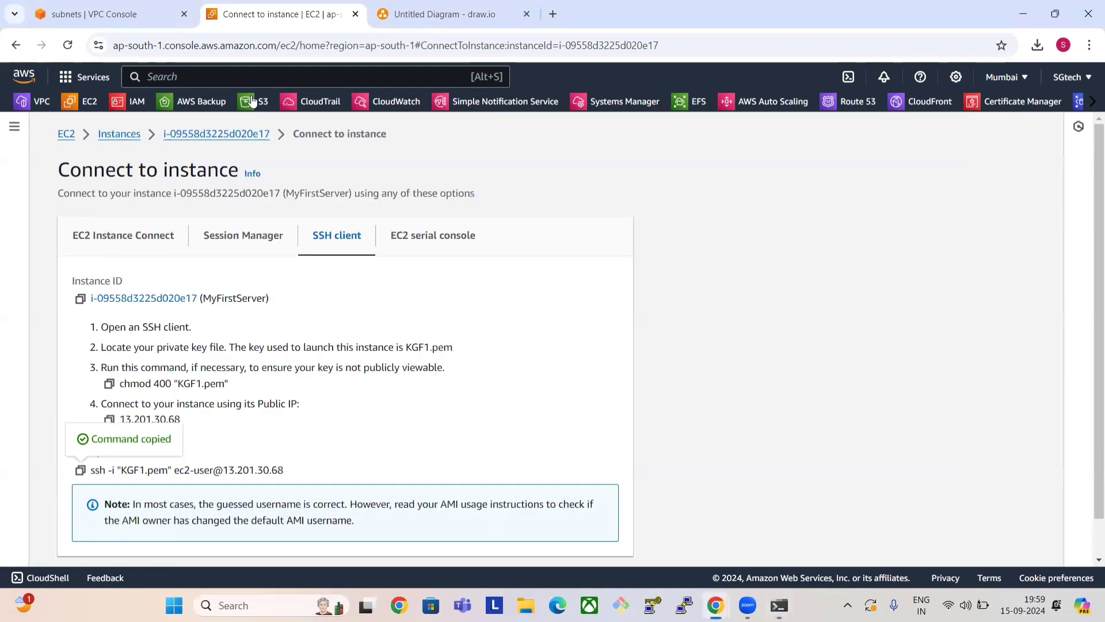
{"action": "left_click", "coordinate": [120, 135]}
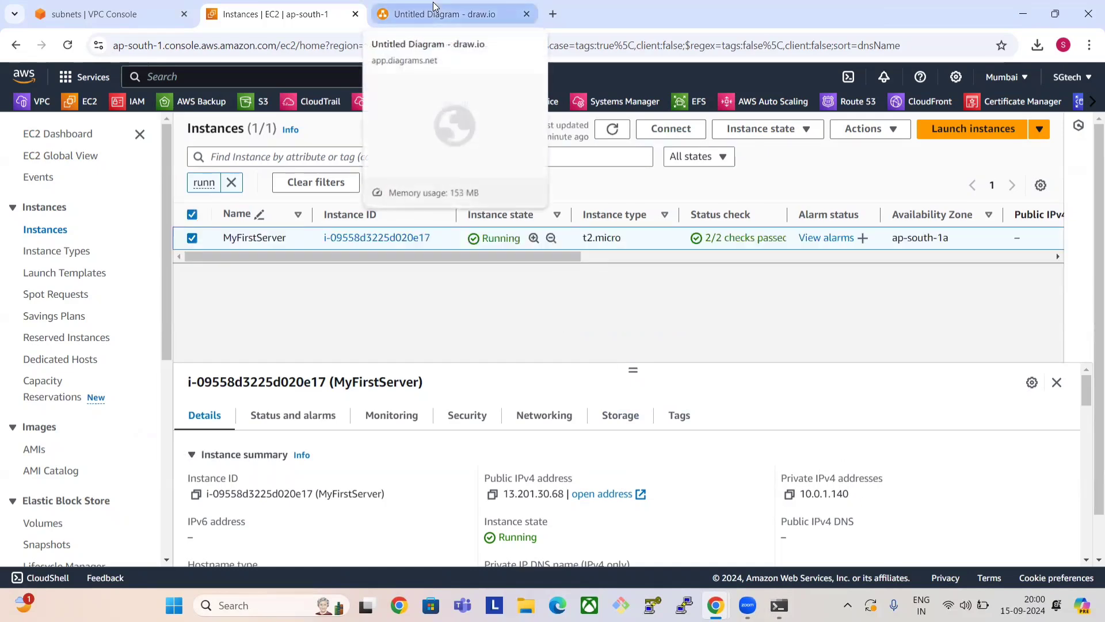
{"action": "key", "text": "alt+Tab"}
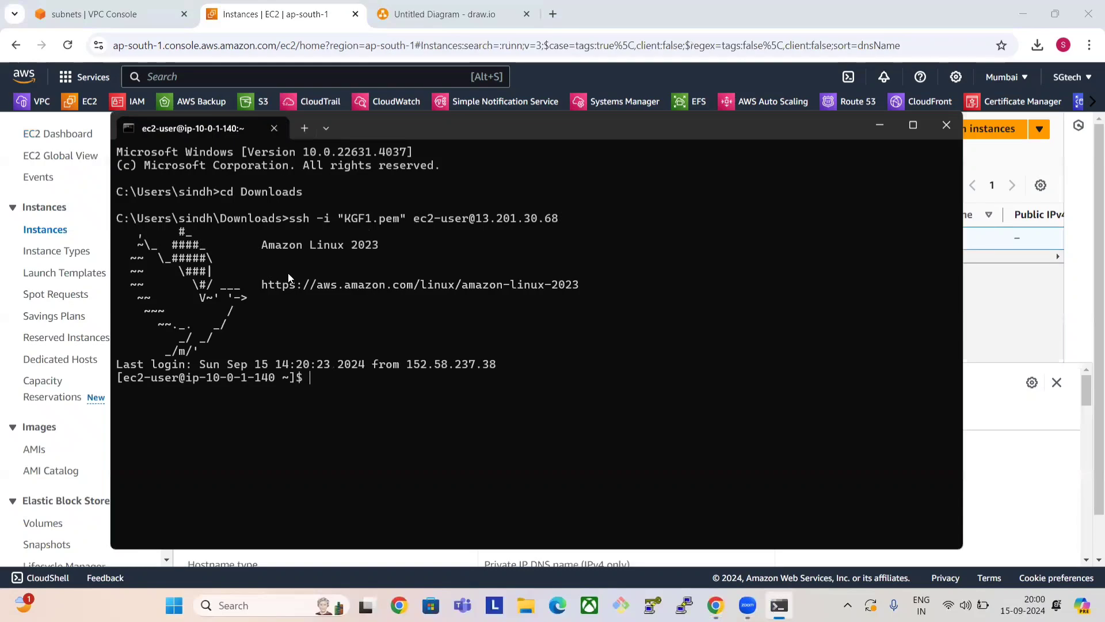
{"action": "key", "text": "alt+Tab"}
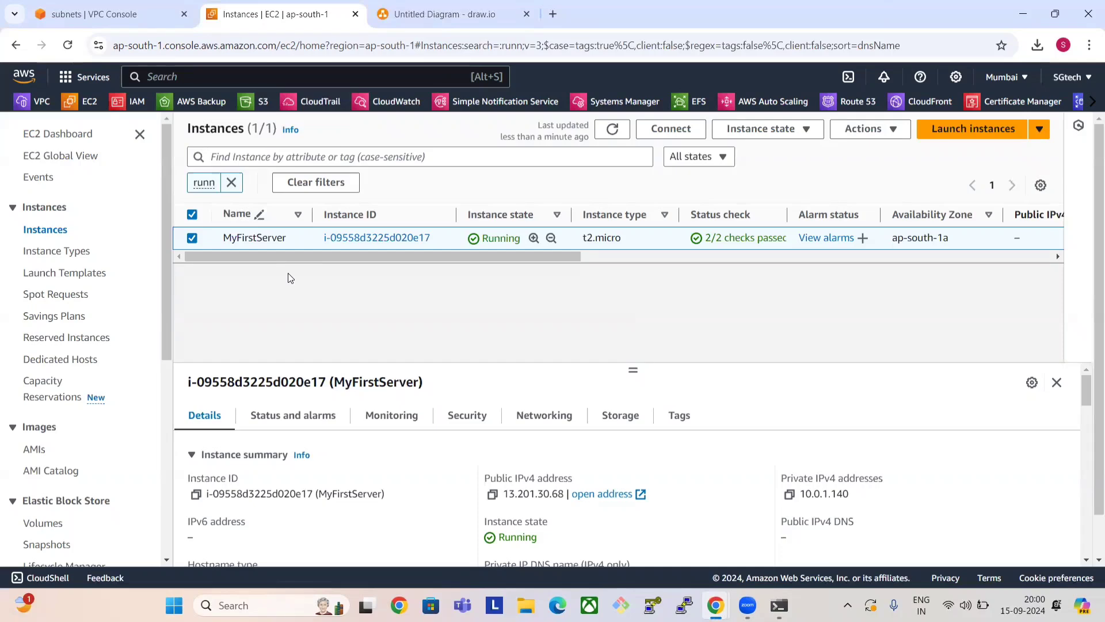
Step: Switch to the SSH session and clear its terminal output with the clear command
{"action": "key", "text": "alt+Tab"}
{"action": "type", "text": "clear"}
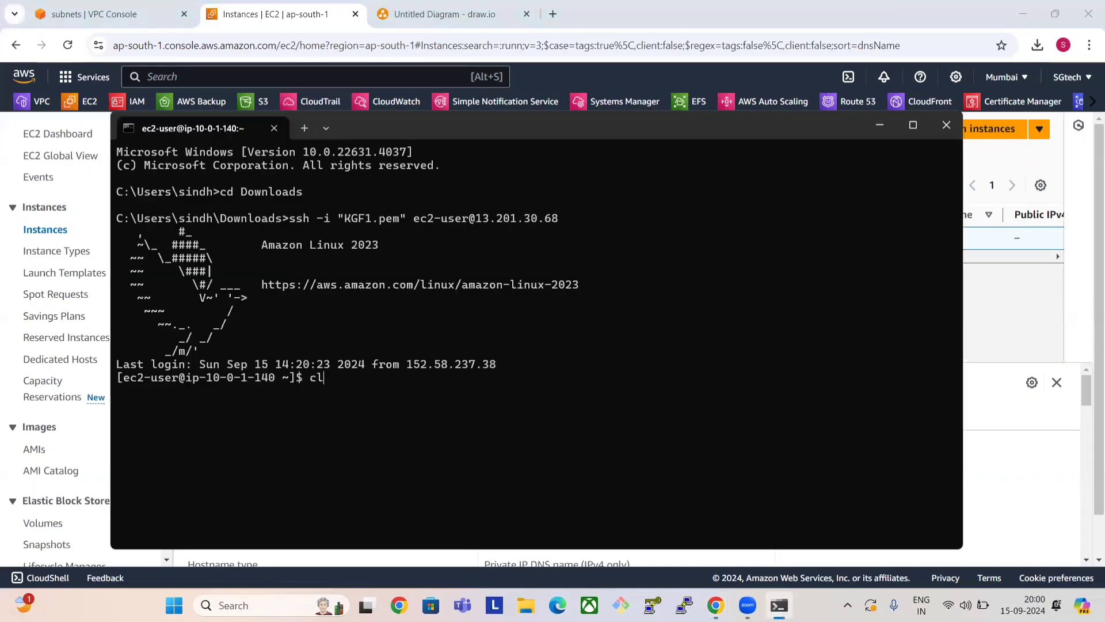
{"action": "key", "text": "Return"}
{"action": "key", "text": "Return"}
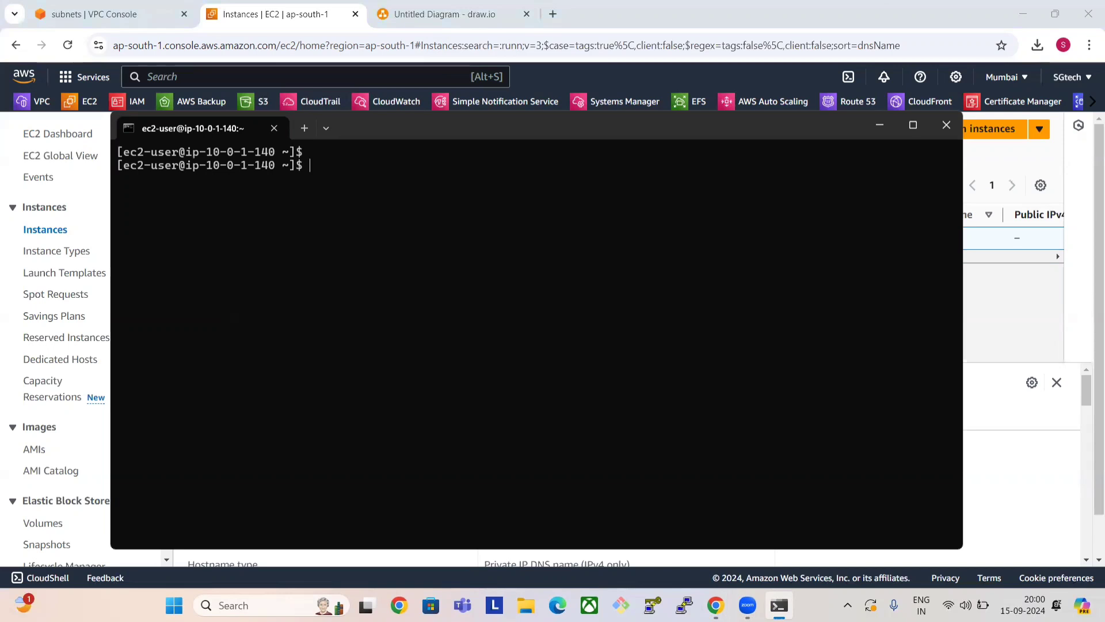
Step: Create an empty file named f on the server with touch and list the home directory with ls
{"action": "type", "text": "c"}
{"action": "type", "text": "touhc"}
{"action": "key", "text": "BackSpace"}
{"action": "key", "text": "BackSpace"}
{"action": "type", "text": "ch f"}
{"action": "key", "text": "Return"}
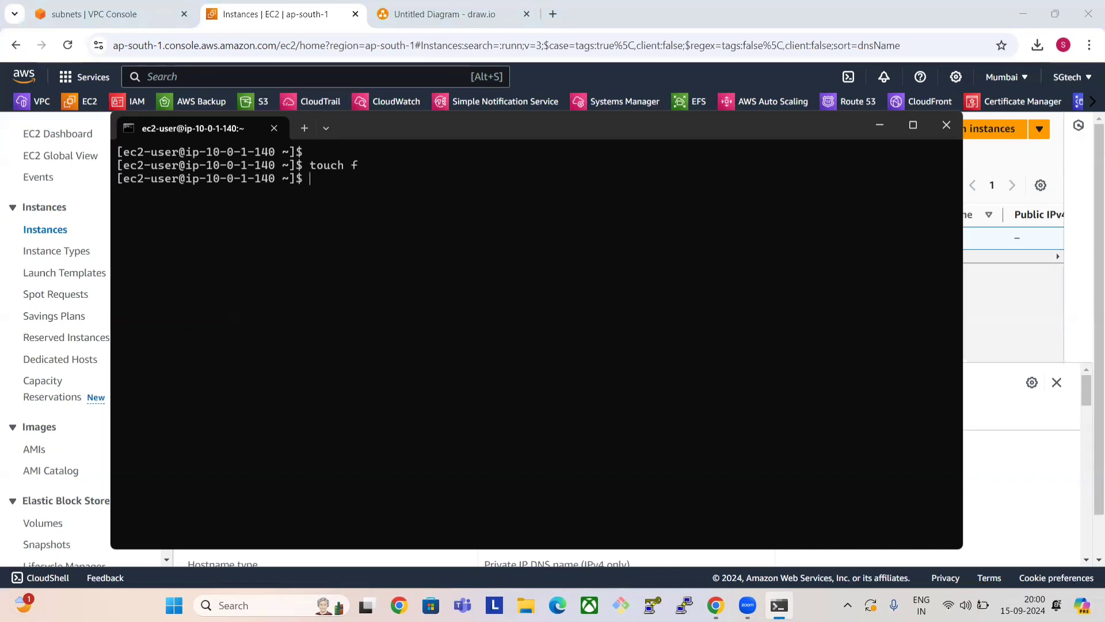
{"action": "type", "text": "ls"}
{"action": "key", "text": "Return"}
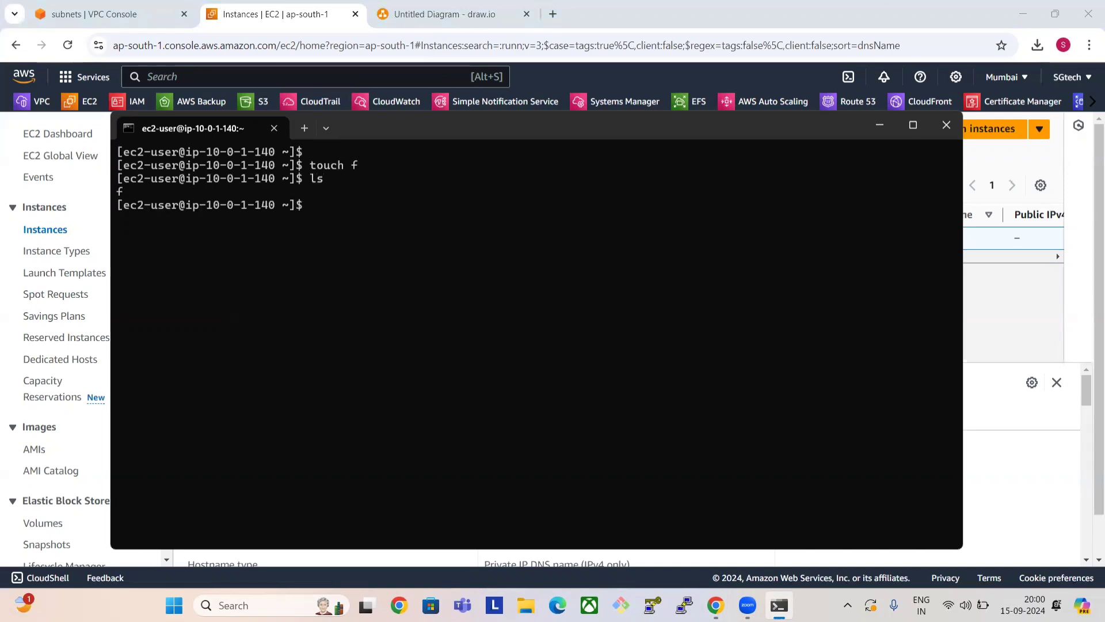